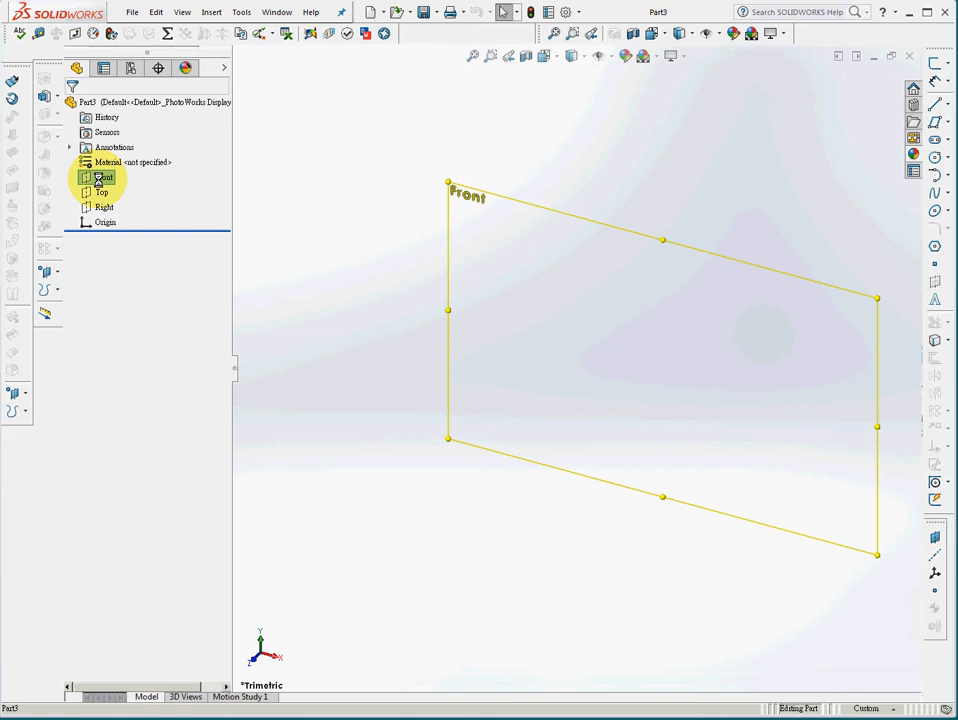
- Start a new sketch on the Front plane
left_click(98, 178)
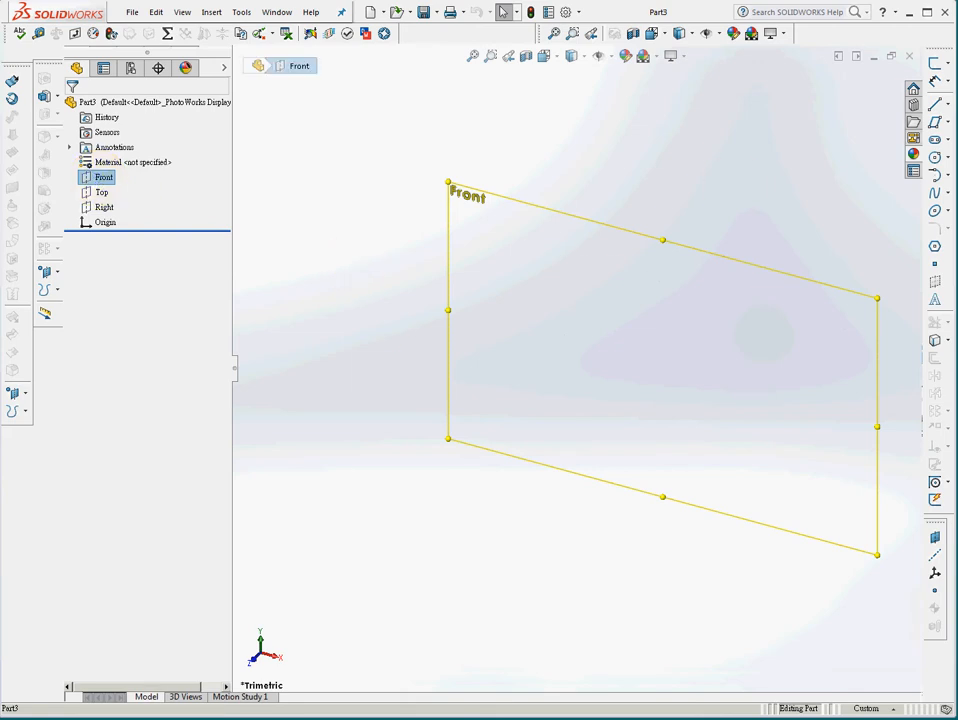
left_click(935, 62)
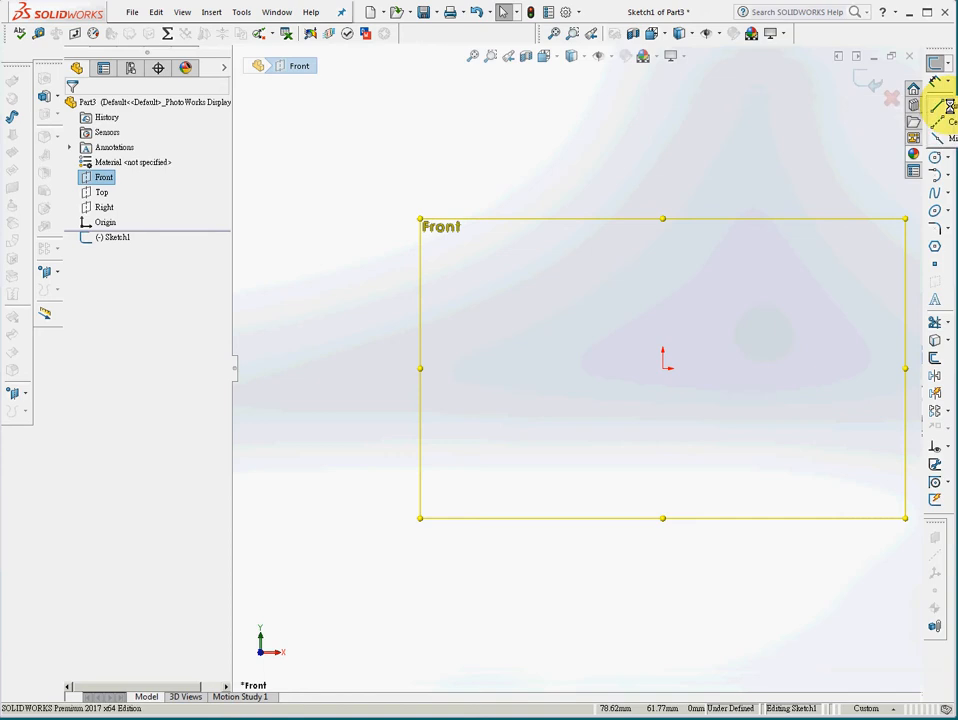
- Sketch a zigzag of four connected lines above the origin, the first about 39 mm and the last about 50 mm long
left_click(948, 108)
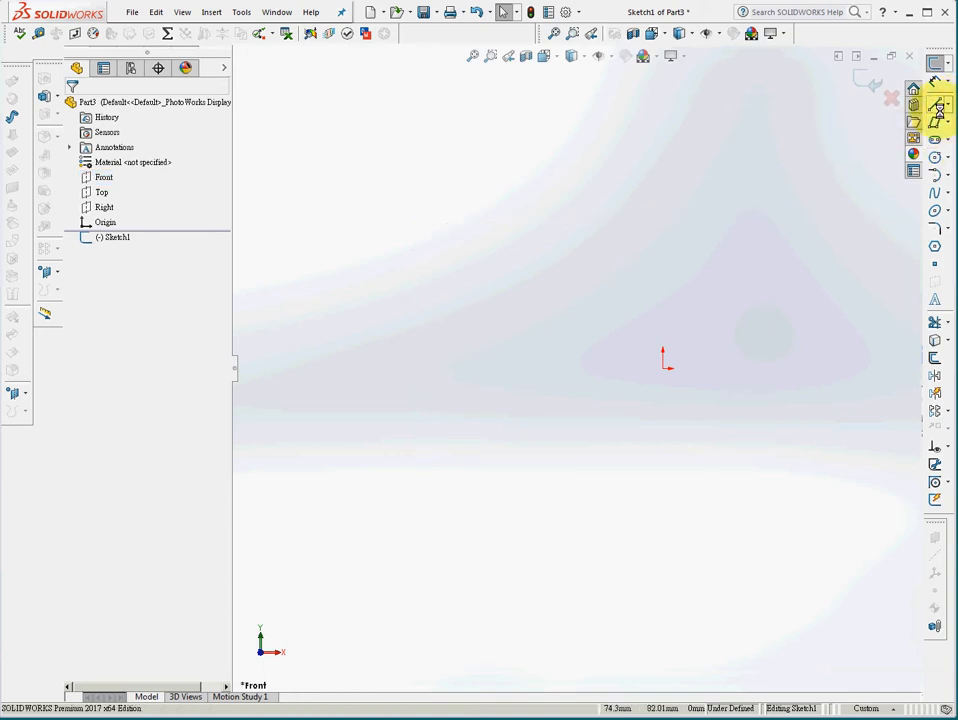
left_click(935, 103)
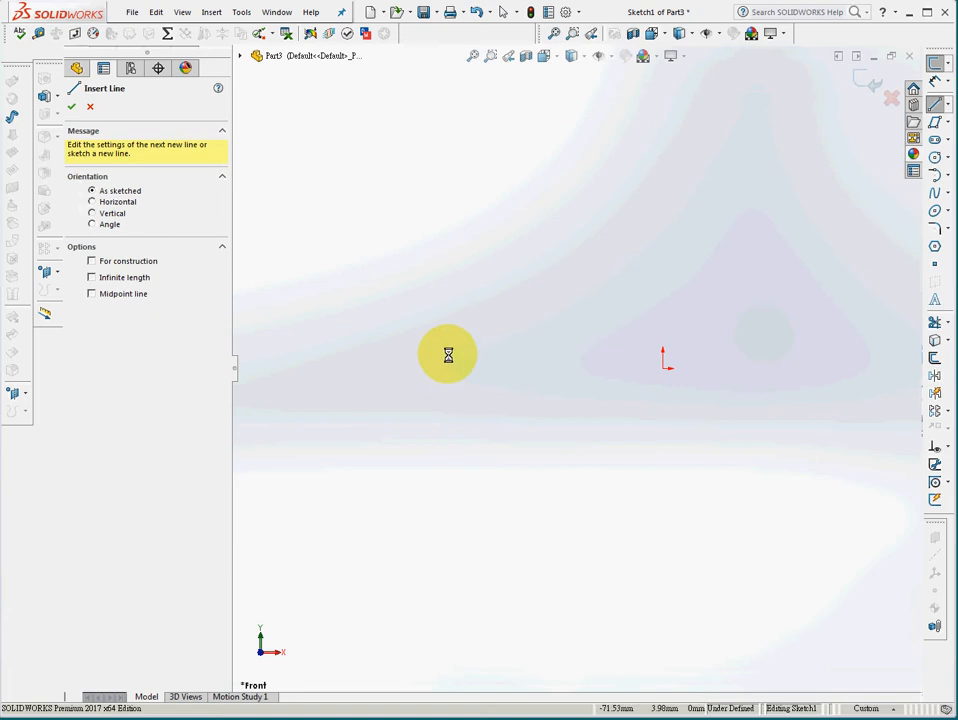
left_click(354, 289)
left_click(441, 212)
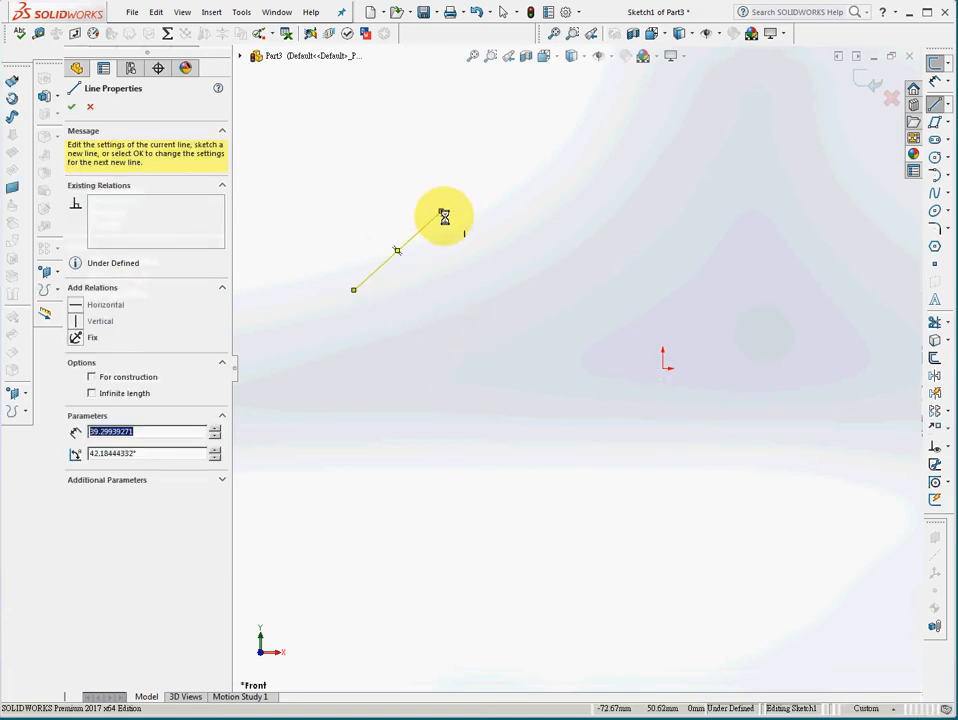
left_click(546, 289)
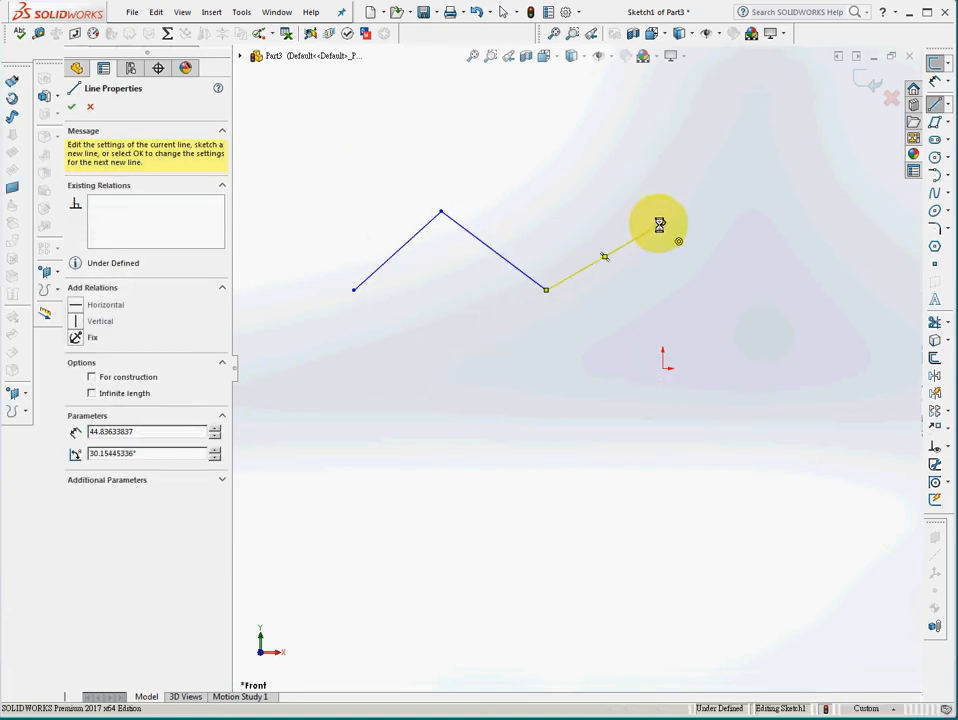
left_click(663, 221)
double_click(796, 290)
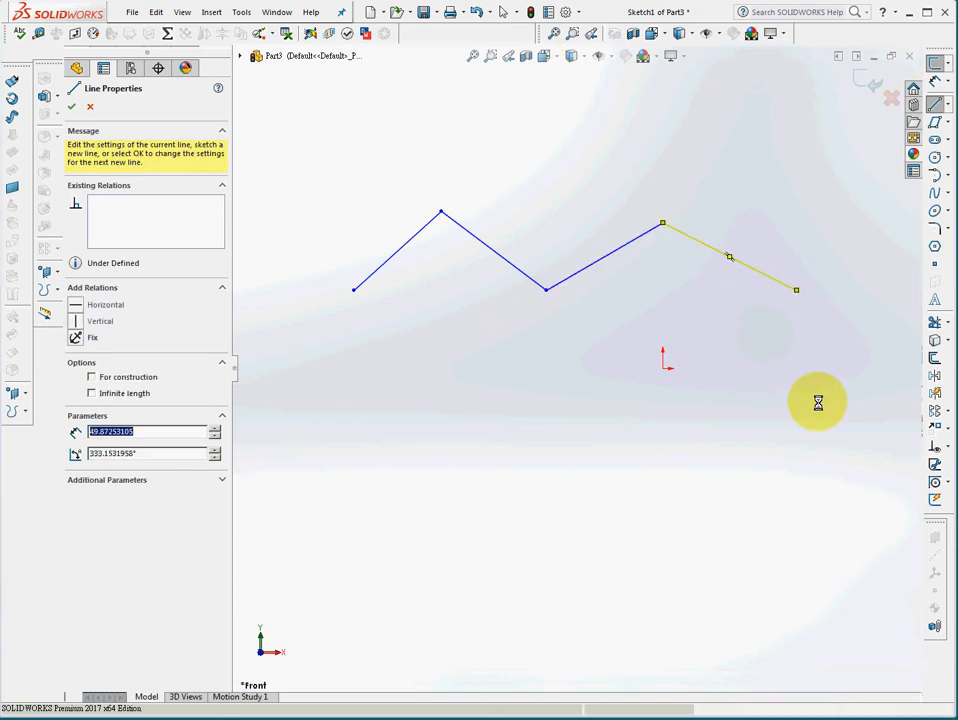
- Draw a horizontal centerline about 147 mm long through the origin and a midpoint line about 159 mm long below it
left_click(949, 104)
left_click(941, 121)
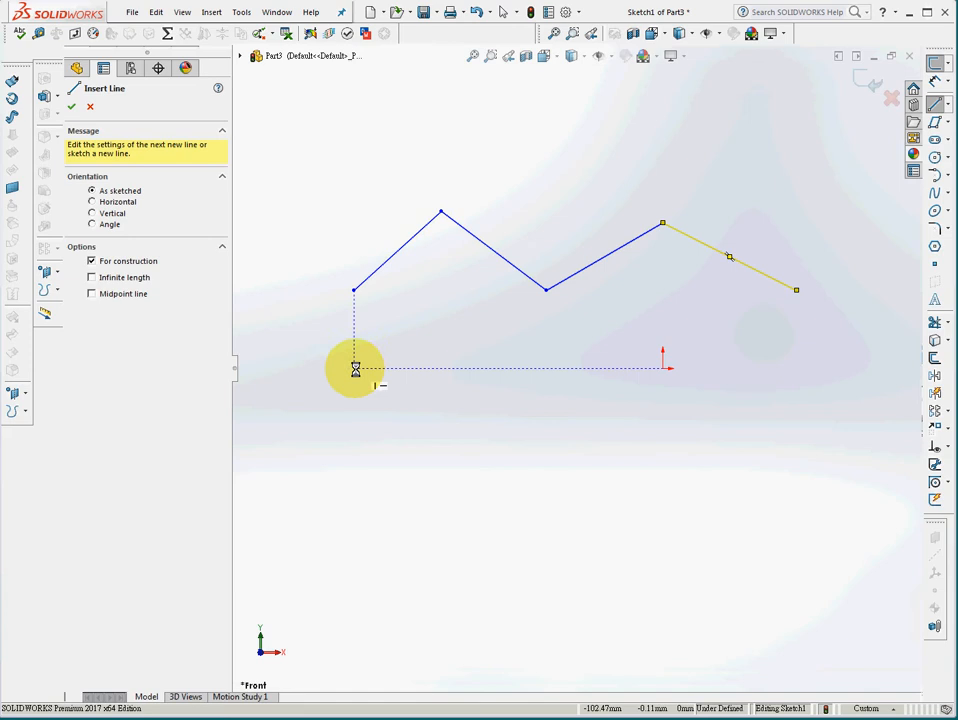
mouse_move(355, 369)
left_mouse_down()
mouse_move(770, 358)
mouse_move(796, 368)
left_mouse_up()
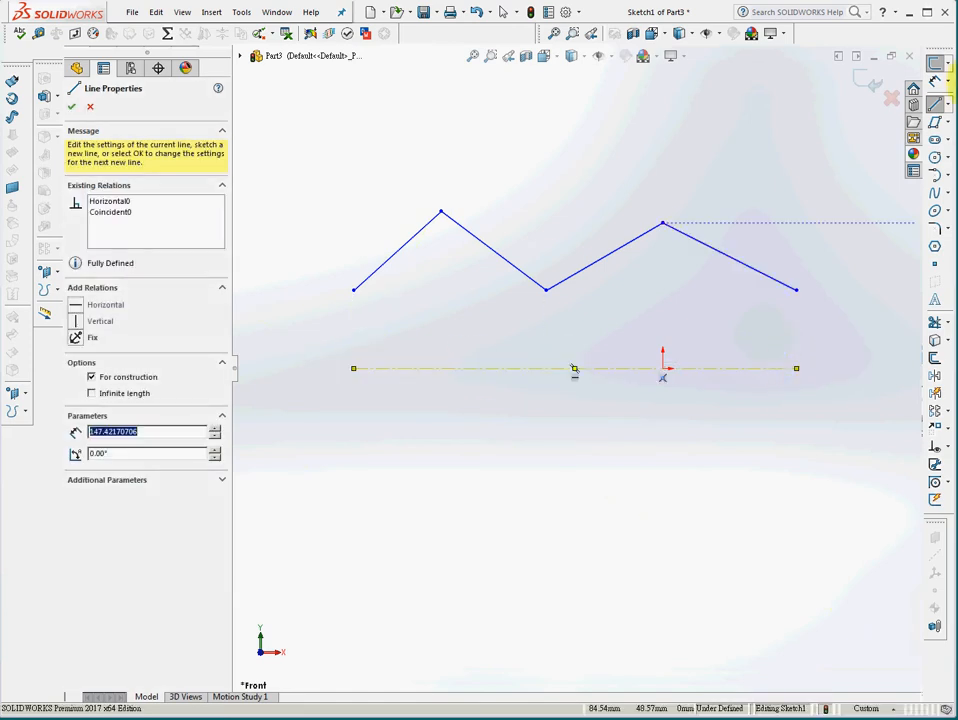
left_click(948, 138)
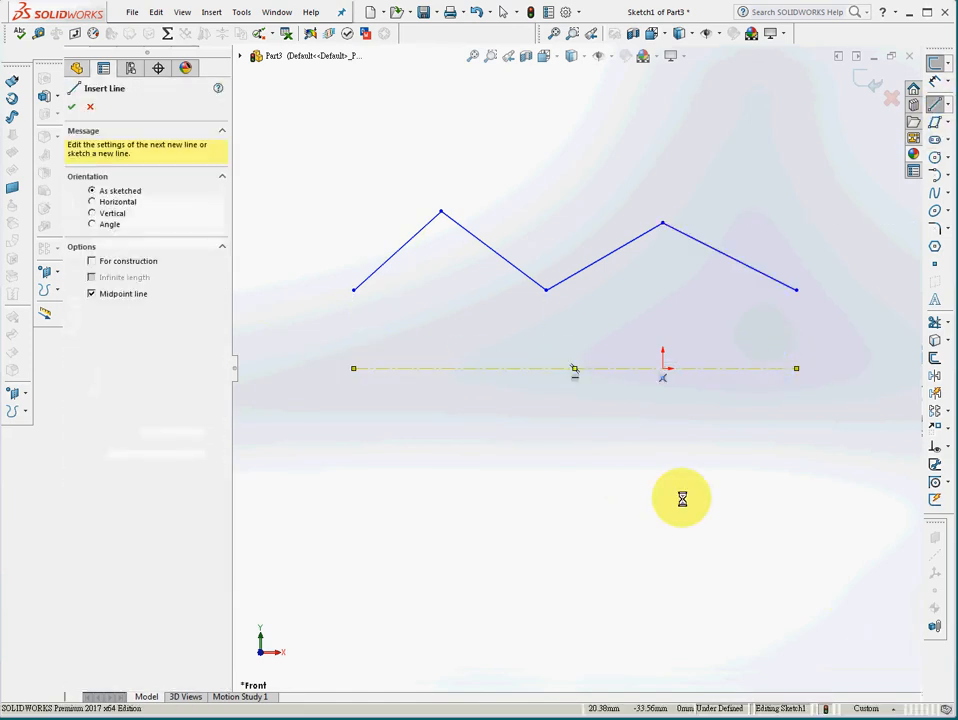
left_click_drag(577, 497, 814, 492)
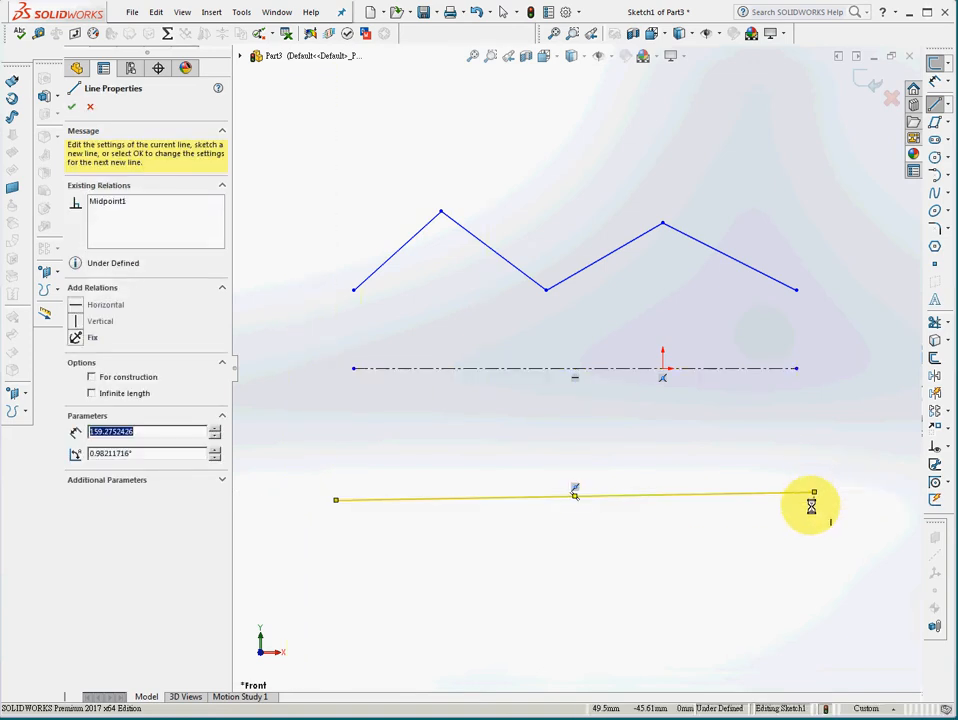
- Dimension the first zigzag segment with a 30 mm horizontal distance and a 27 mm vertical distance
left_click(935, 78)
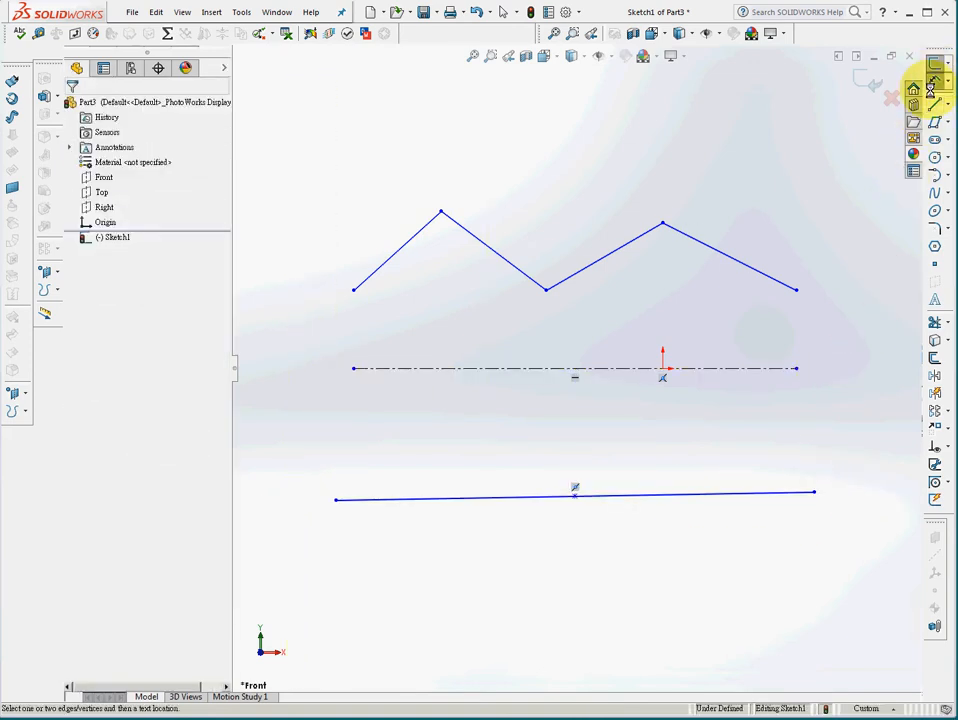
left_click(395, 256)
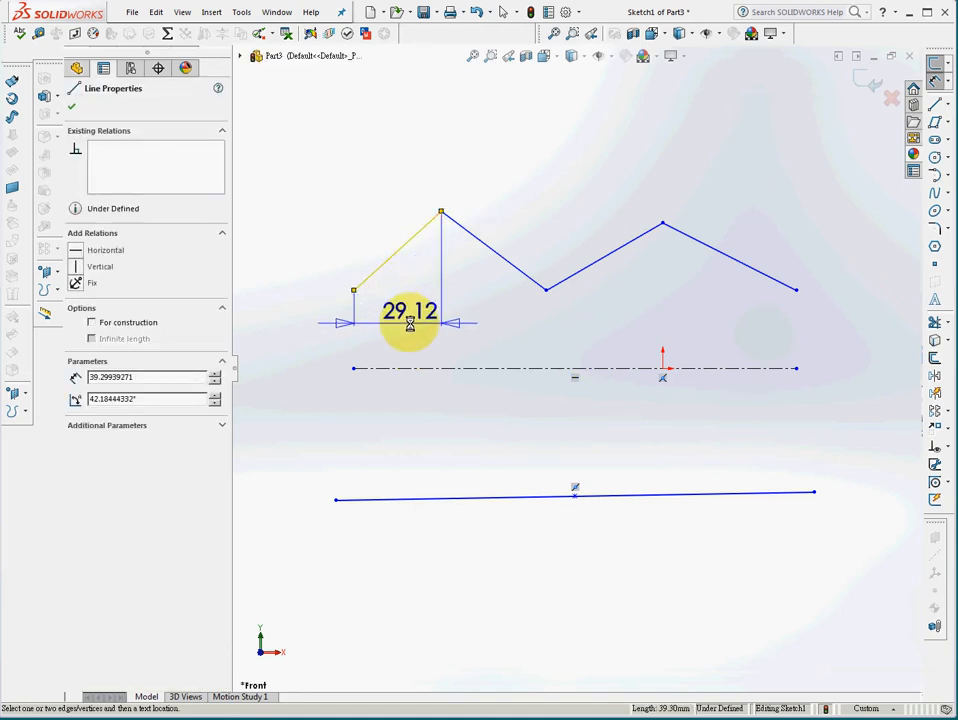
left_click(409, 323)
type("30")
key("Return")
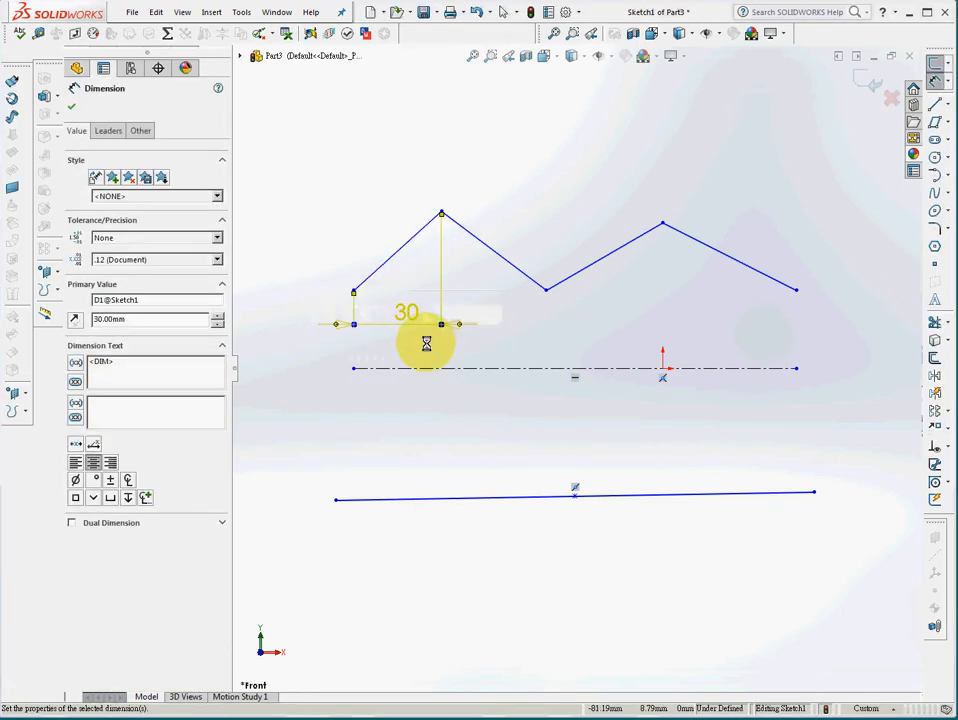
left_click(396, 254)
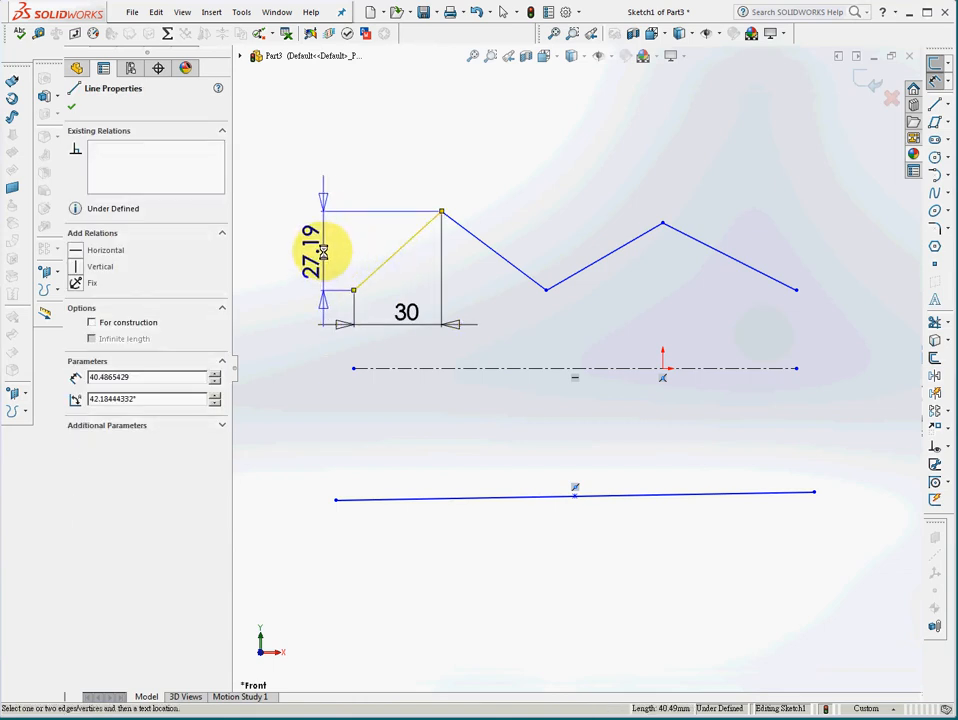
left_click(323, 245)
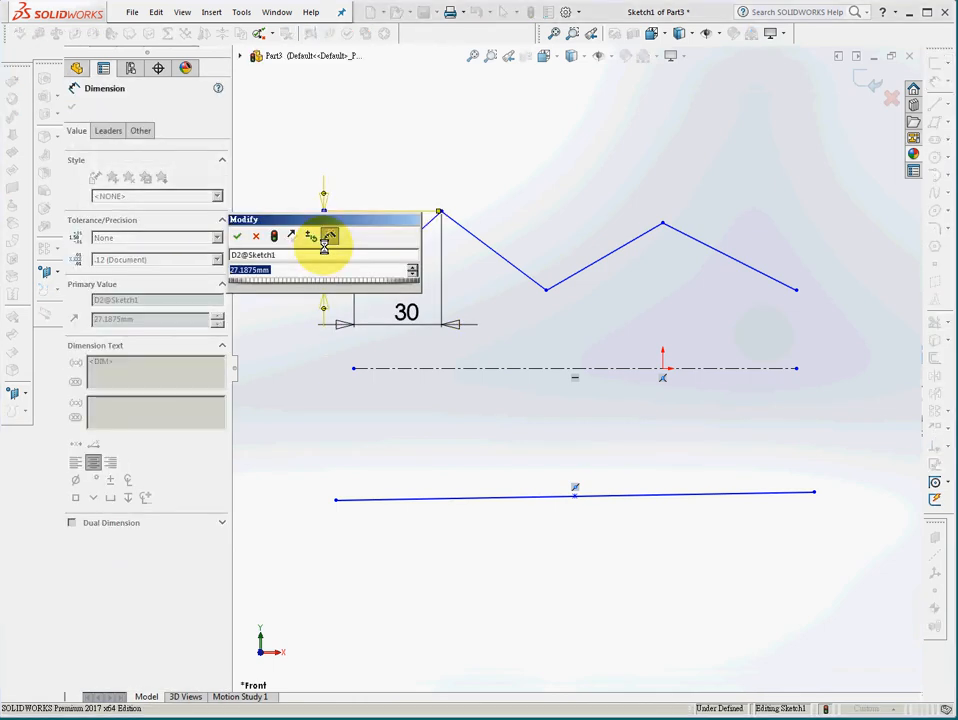
type("27")
key("Return")
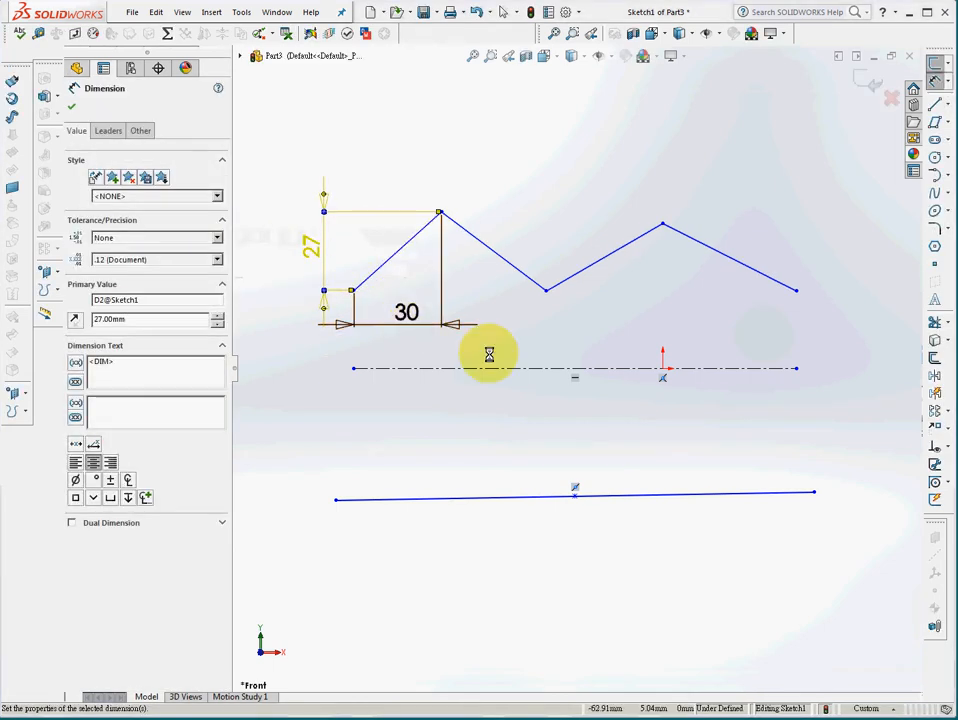
- Dimension the horizontal extent of the midpoint line below the centerline as 160 mm
left_click(627, 493)
left_click(573, 573)
type("1")
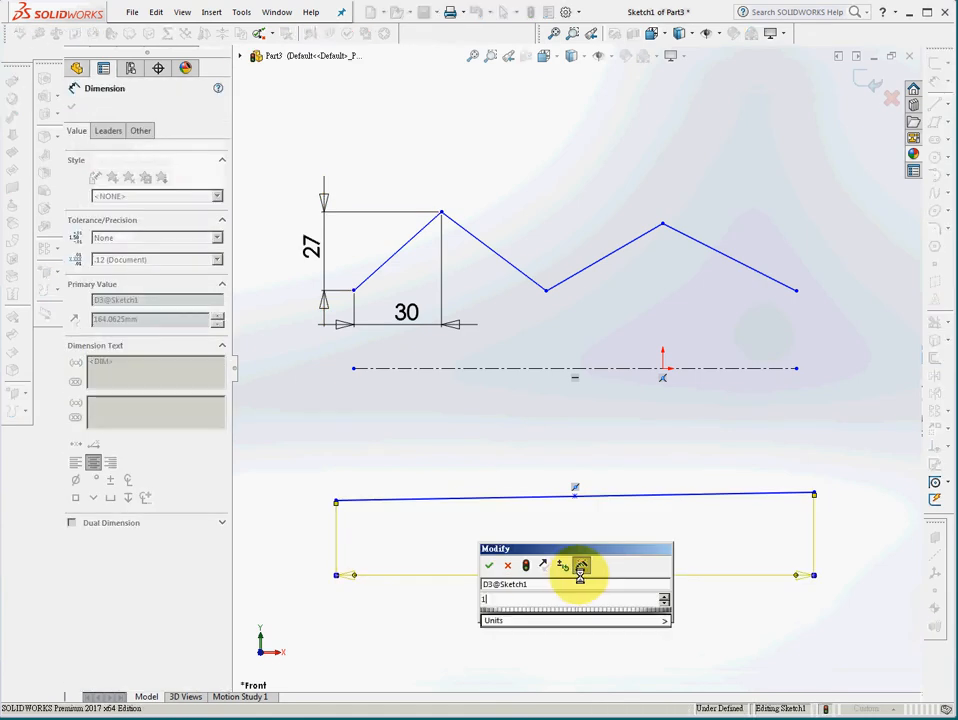
type("60")
key("Return")
key("Escape")
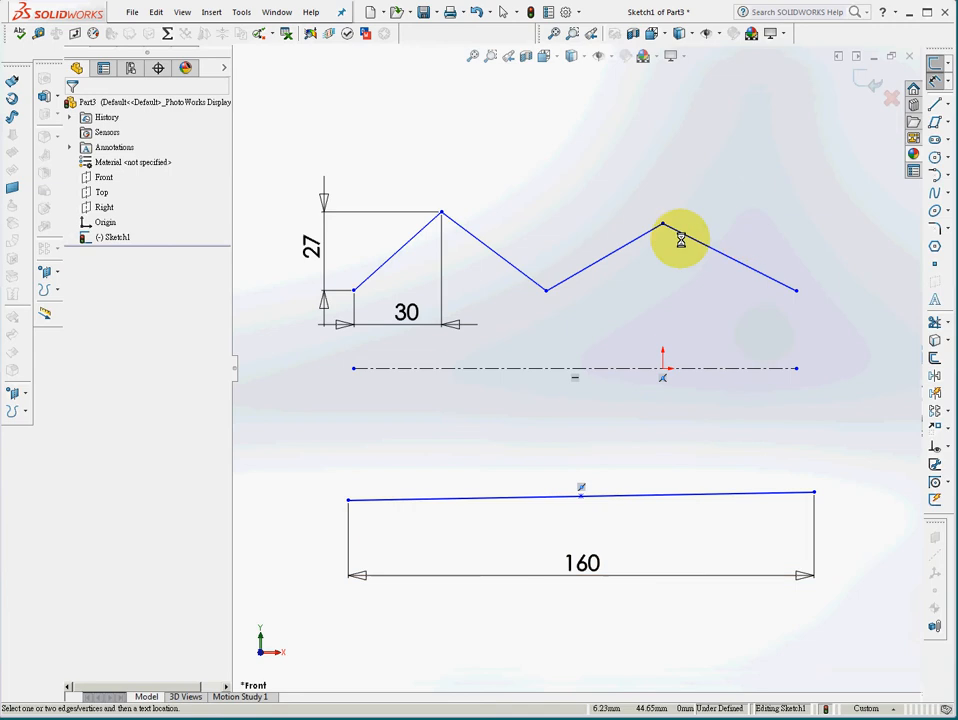
- Dimension the angle between the last two zigzag segments as 120°
left_click(605, 256)
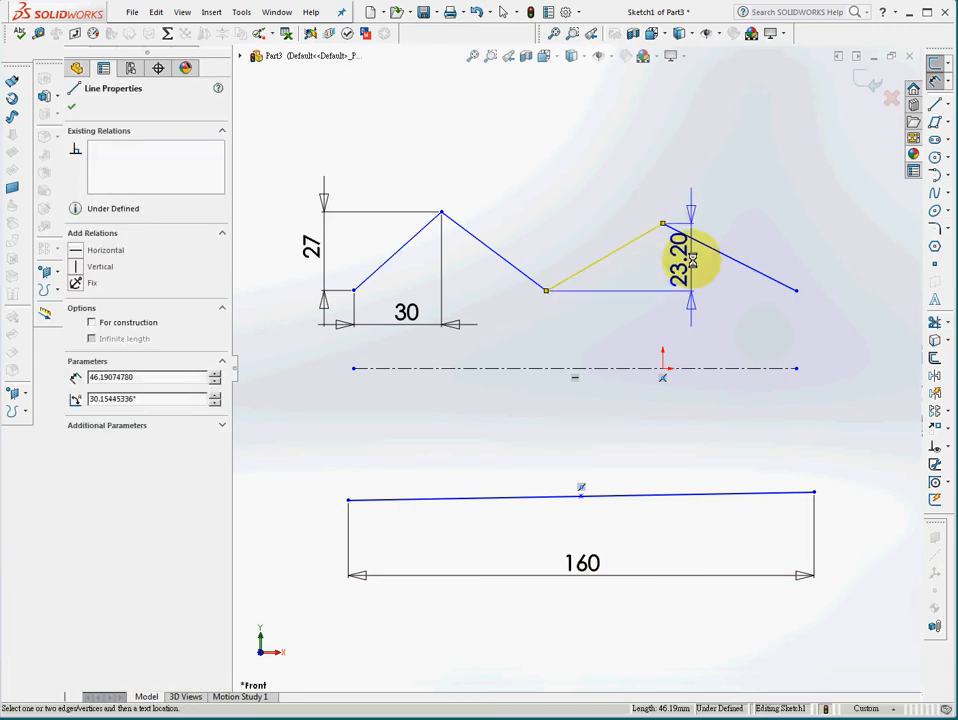
left_click(750, 266)
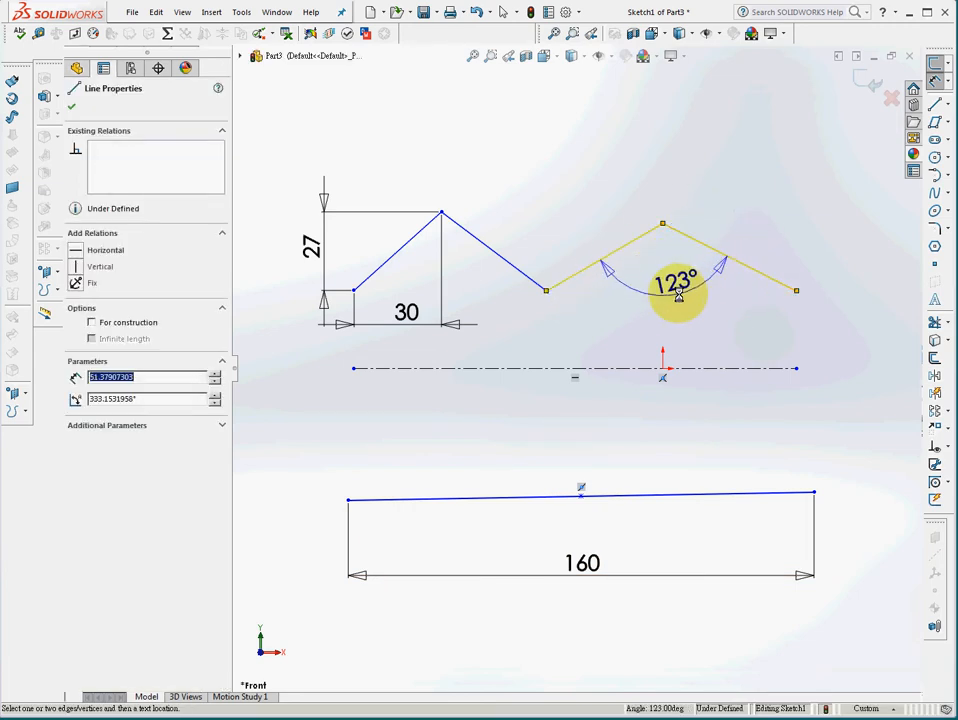
left_click(671, 291)
type("120")
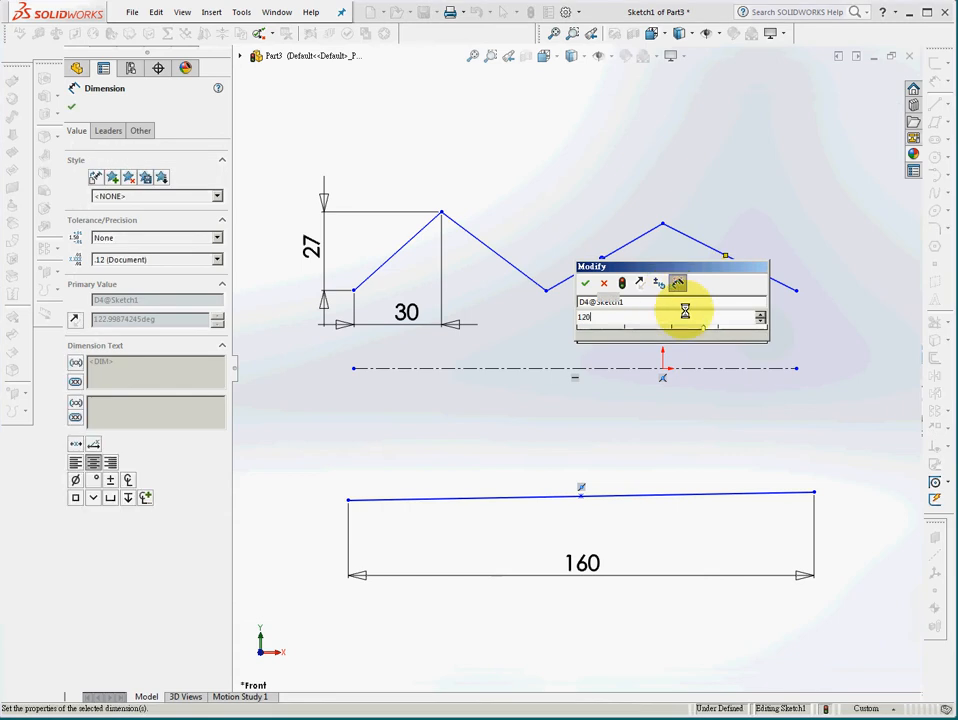
key("Return")
left_click(817, 284)
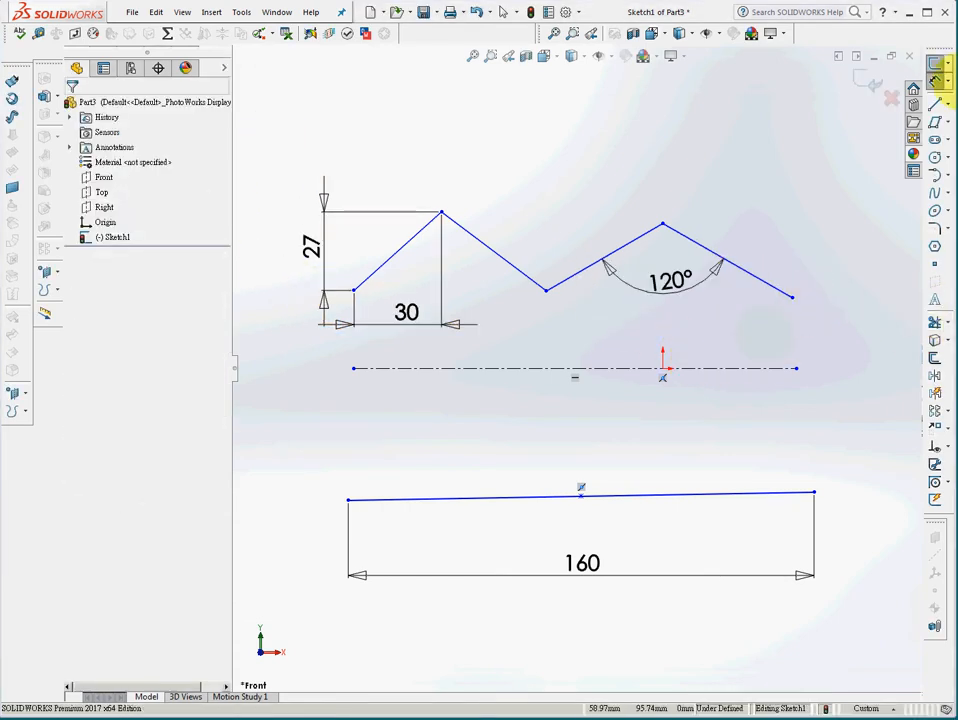
- Delete all lines and dimensions from the sketch
left_click(936, 82)
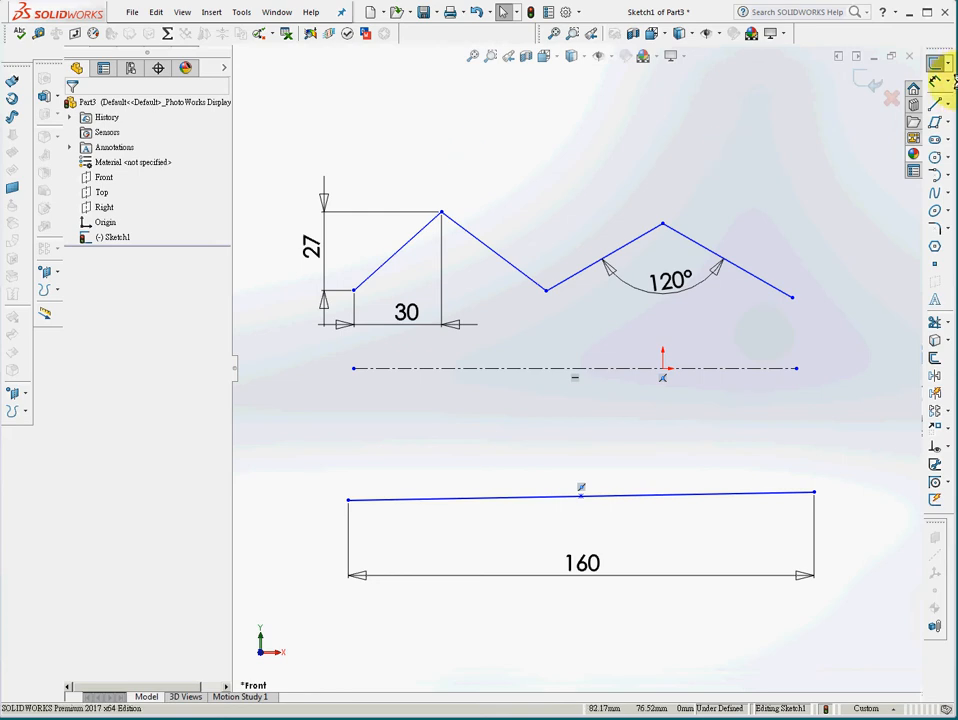
mouse_move(265, 105)
left_mouse_down()
mouse_move(770, 573)
mouse_move(852, 629)
left_mouse_up()
key("Delete")
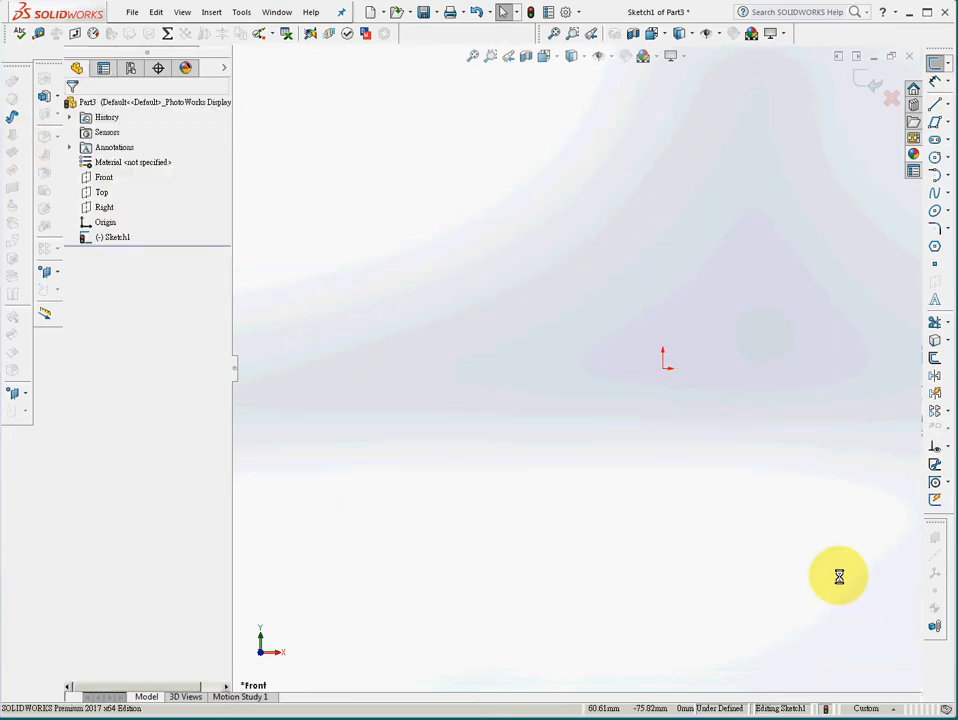
- Sketch a corner rectangle about 81 mm wide and 75 mm high enclosing the origin
left_click(947, 122)
left_click(945, 123)
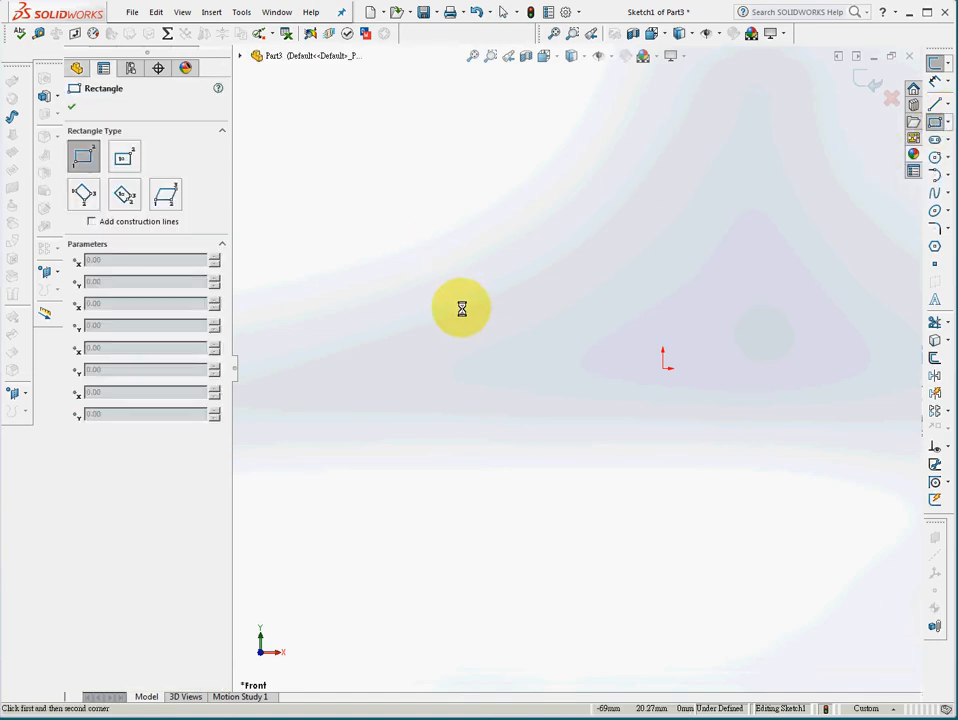
left_click(568, 273)
left_click(804, 489)
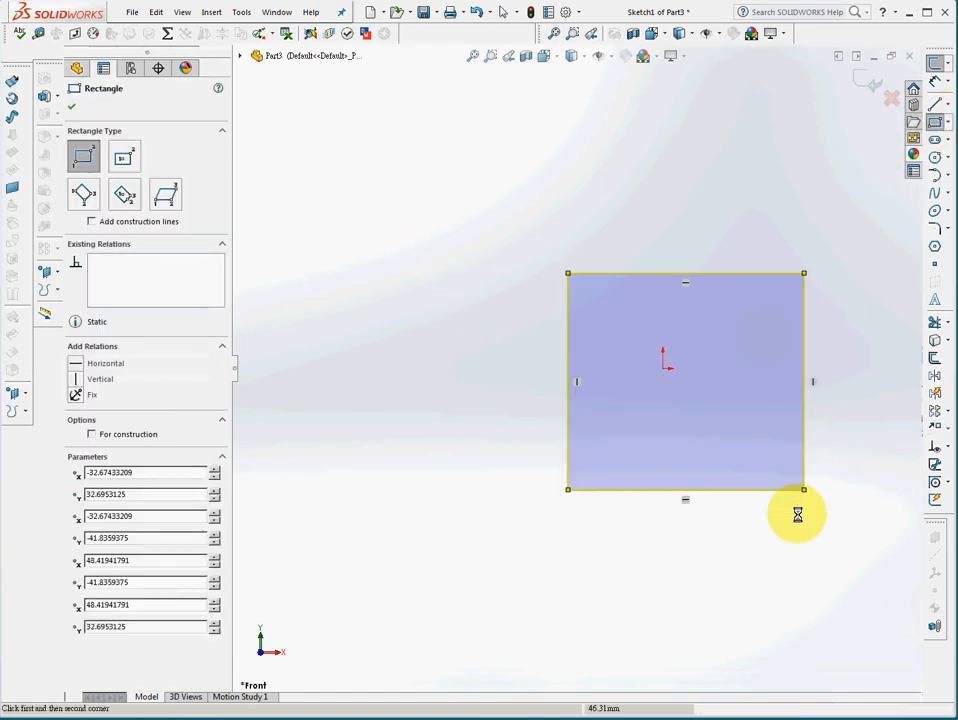
- Dimension the rectangle 80 mm wide and 60 mm high, and move both dimensions farther out from its edges
left_click(934, 81)
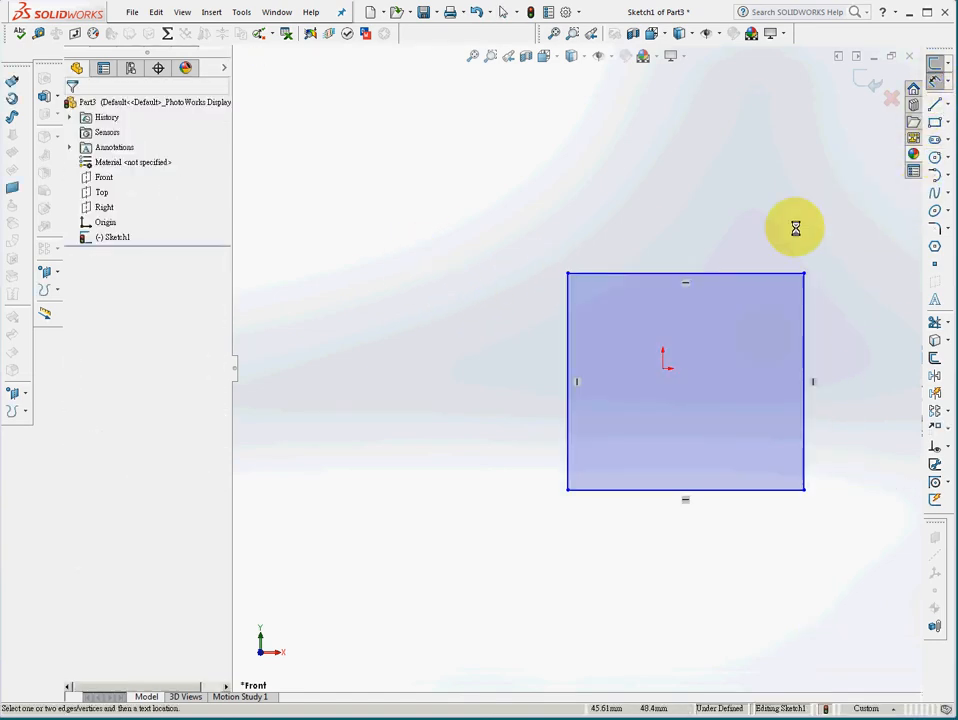
left_click(697, 275)
left_click(686, 233)
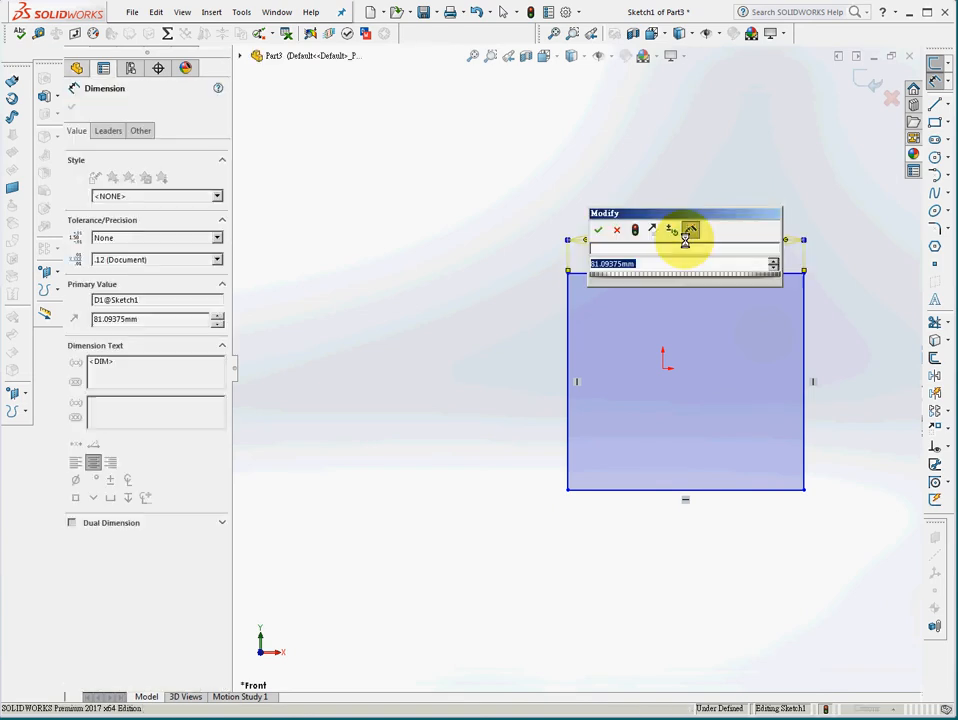
type("80")
key("Return")
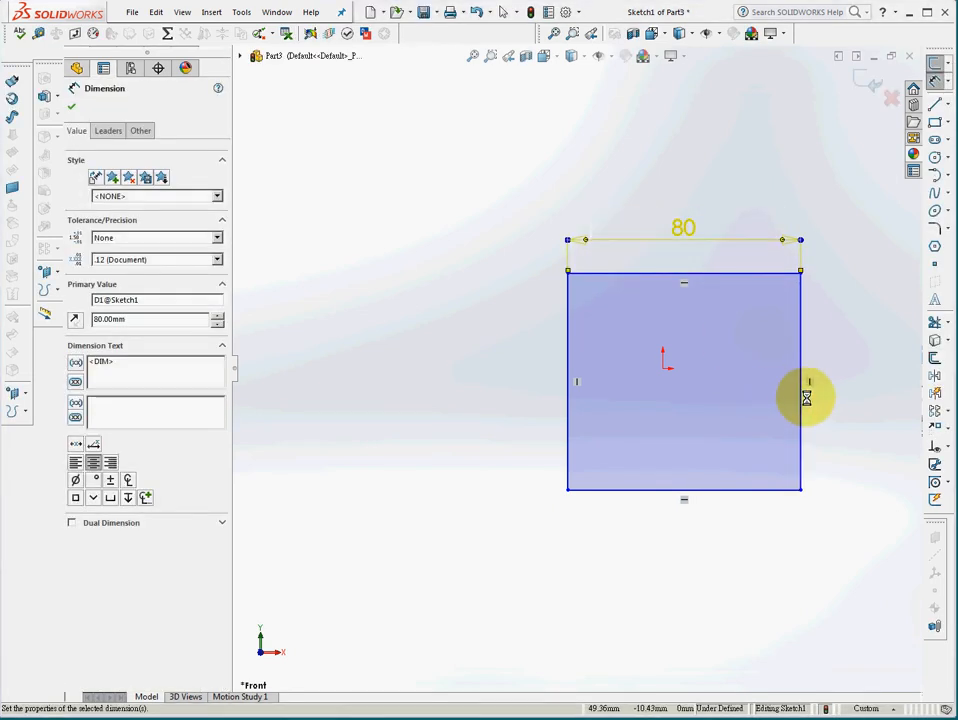
left_click(801, 396)
left_click(840, 372)
type("60")
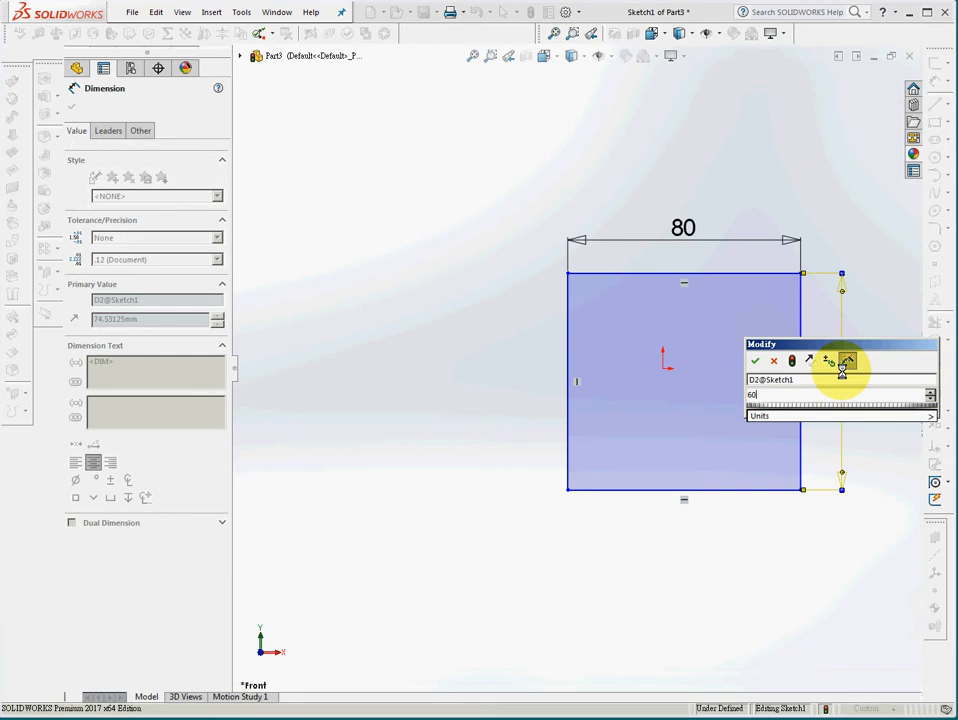
key("Return")
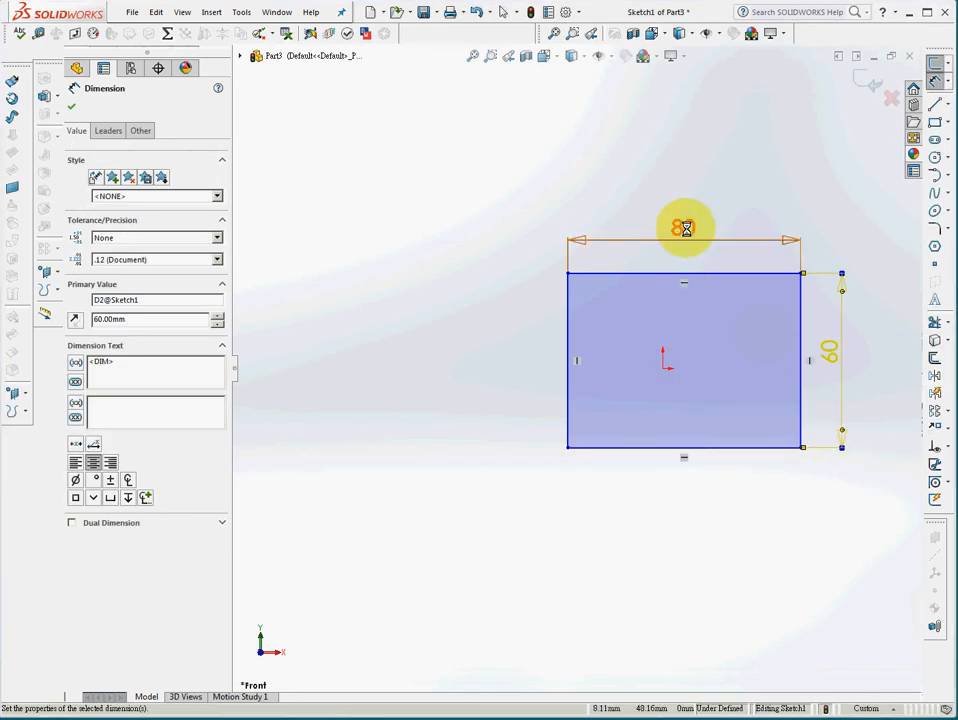
left_click_drag(686, 229, 680, 192)
left_click_drag(830, 355, 851, 357)
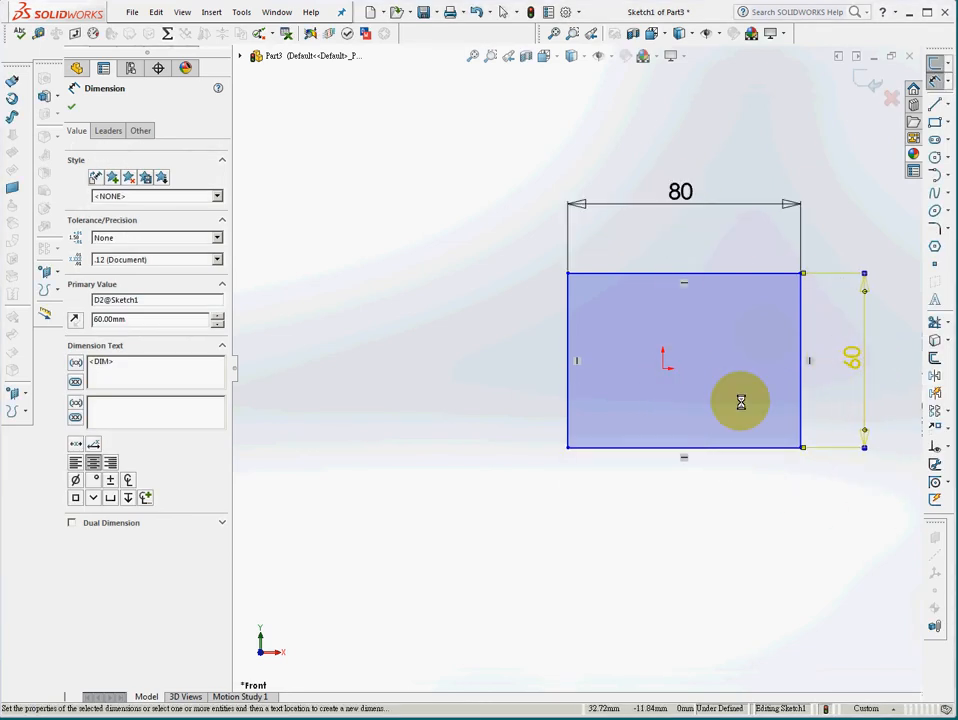
- Dimension the horizontal distance from the origin to the rectangle's right edge as 40 mm
left_click(665, 367)
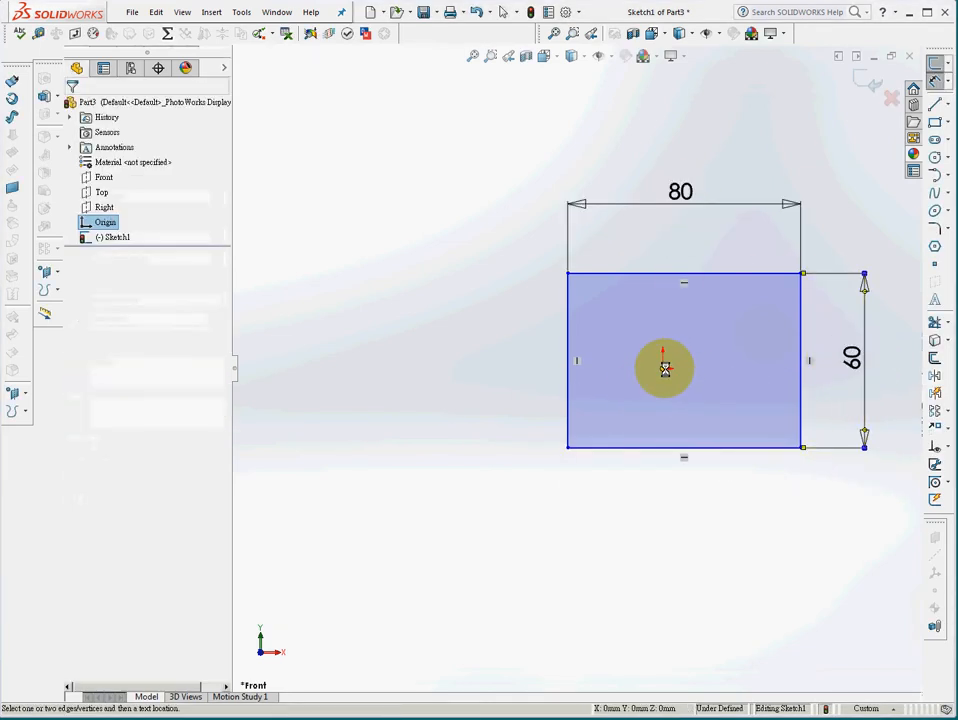
left_click(801, 371)
left_click(743, 243)
type("40")
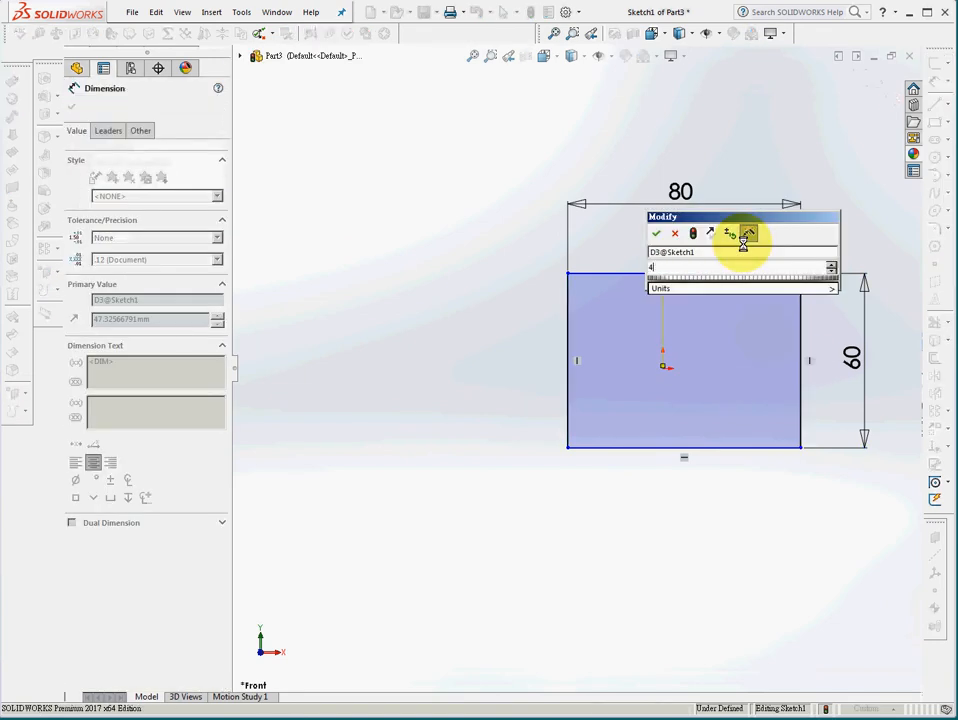
key("Return")
- Dimension the vertical distance from the rectangle's top edge to the origin as 30 mm
left_click(725, 273)
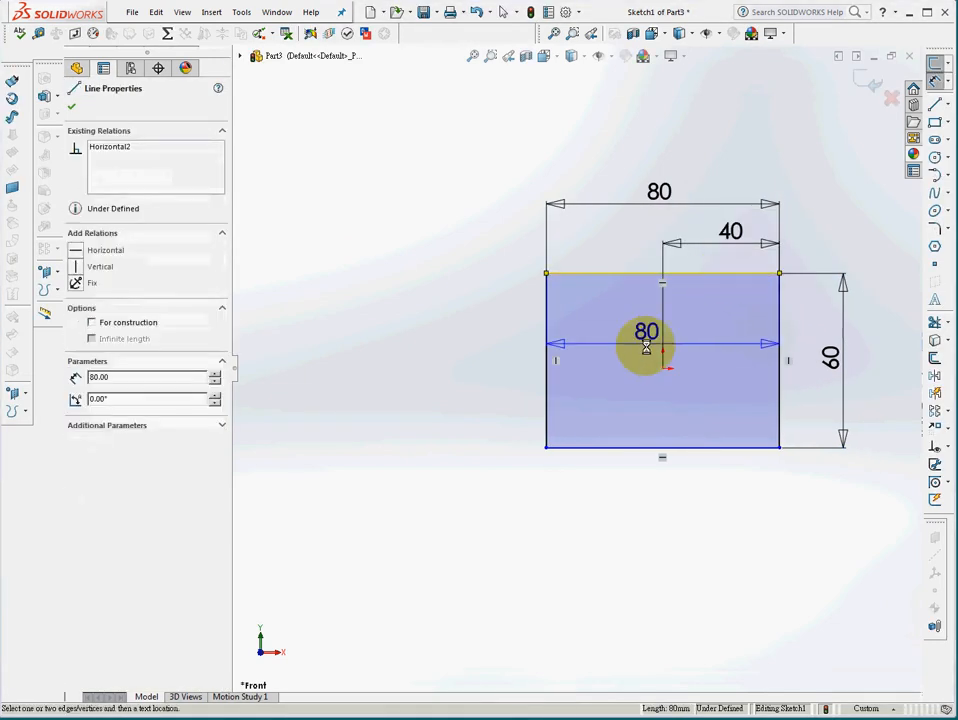
left_click(663, 368)
left_click(810, 326)
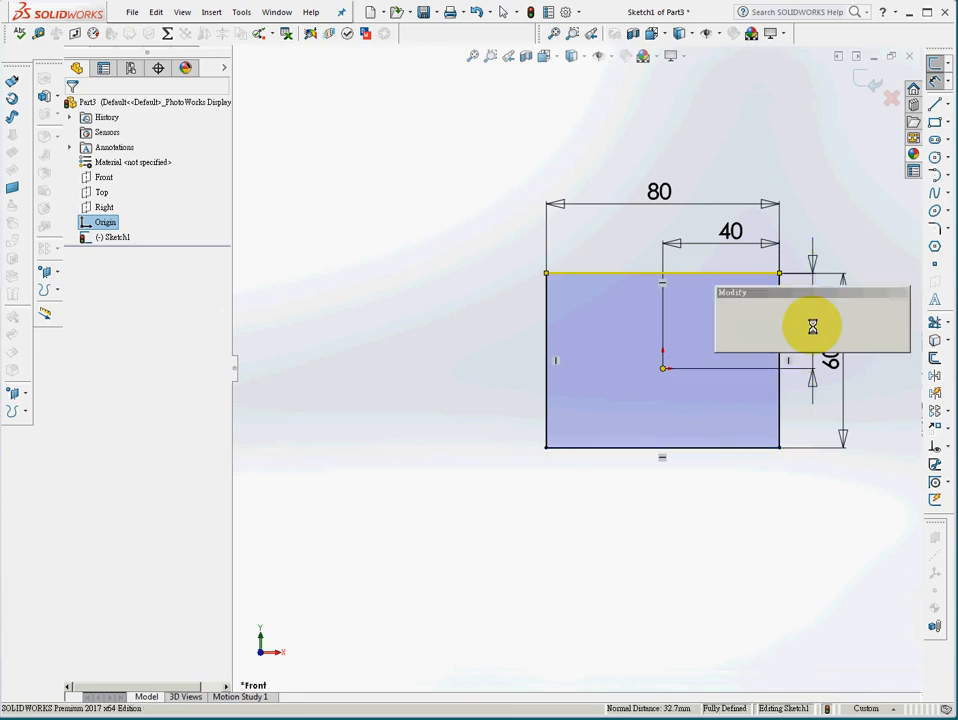
type("30")
key("Return")
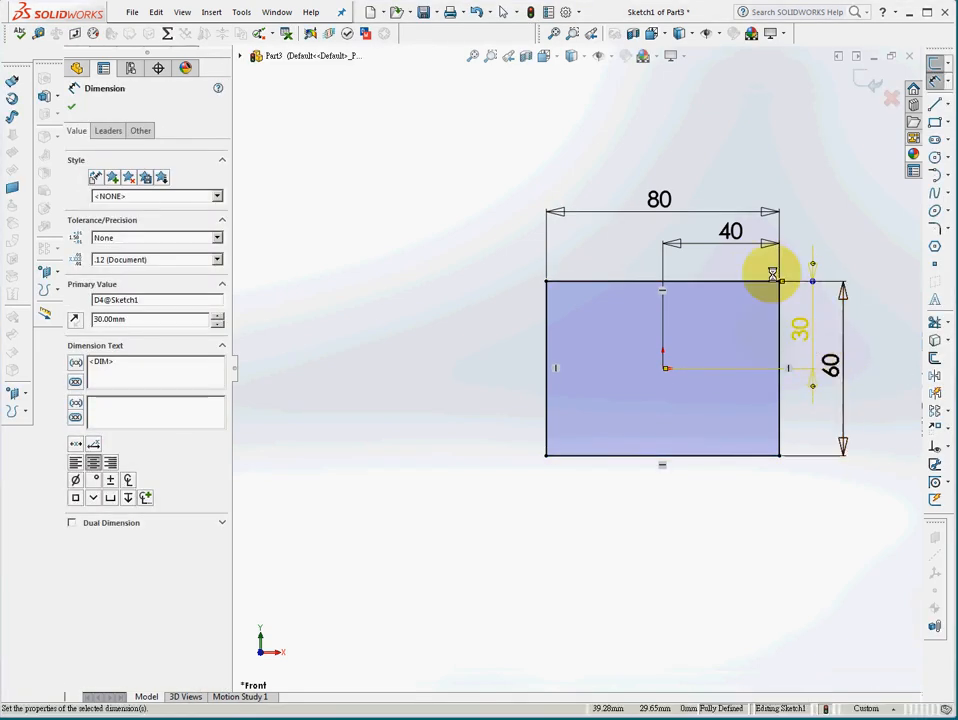
- Move the 80 mm and 60 mm dimensions slightly farther out from the rectangle
left_click(661, 200)
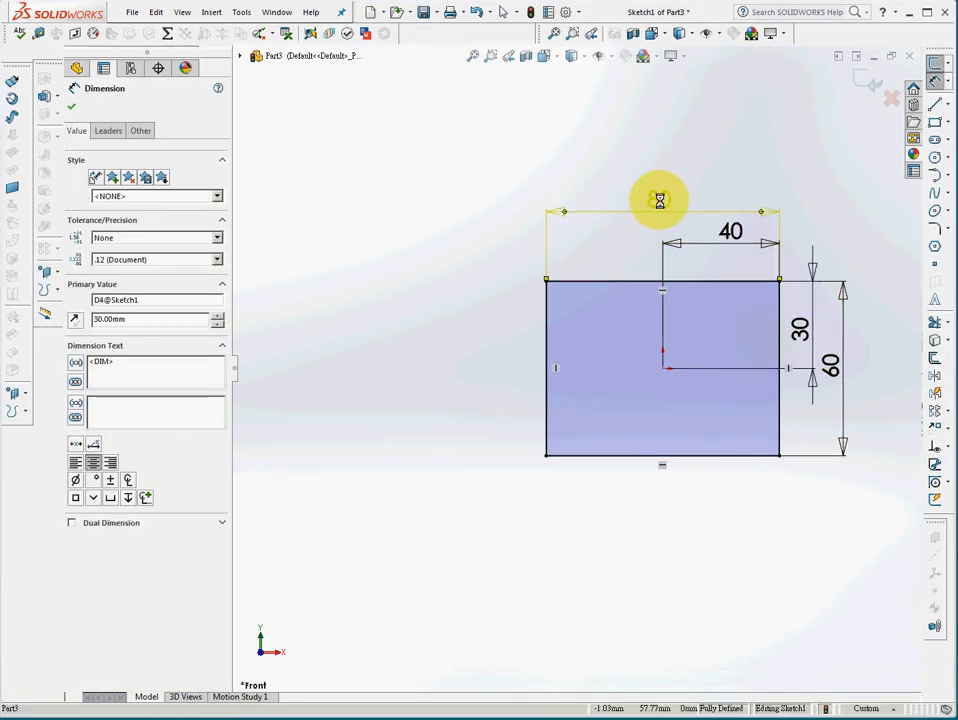
left_click(845, 368)
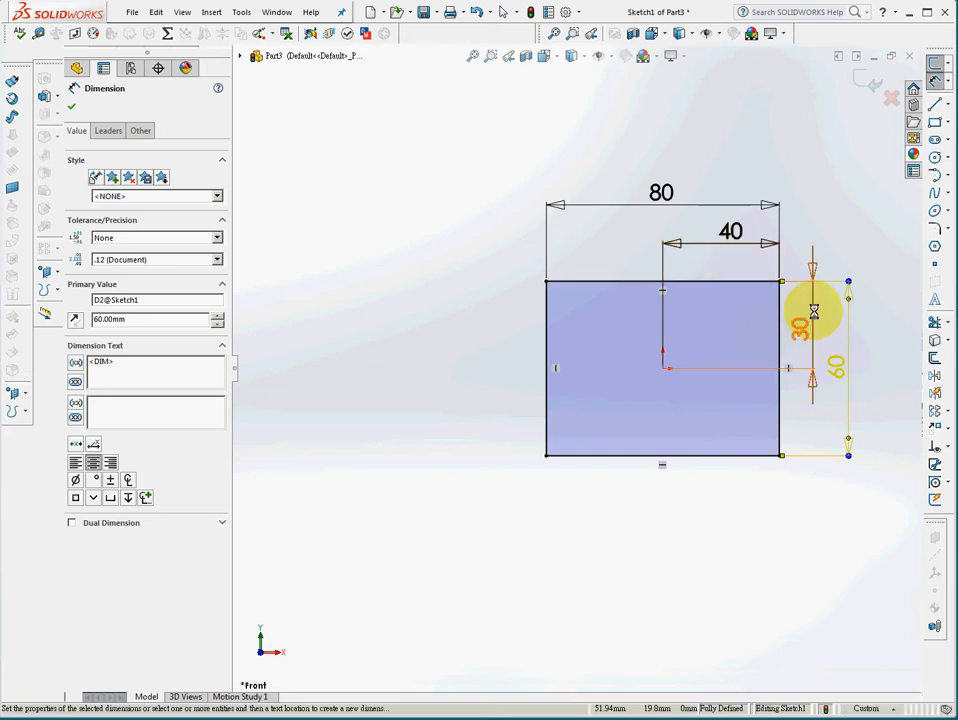
left_click(795, 559)
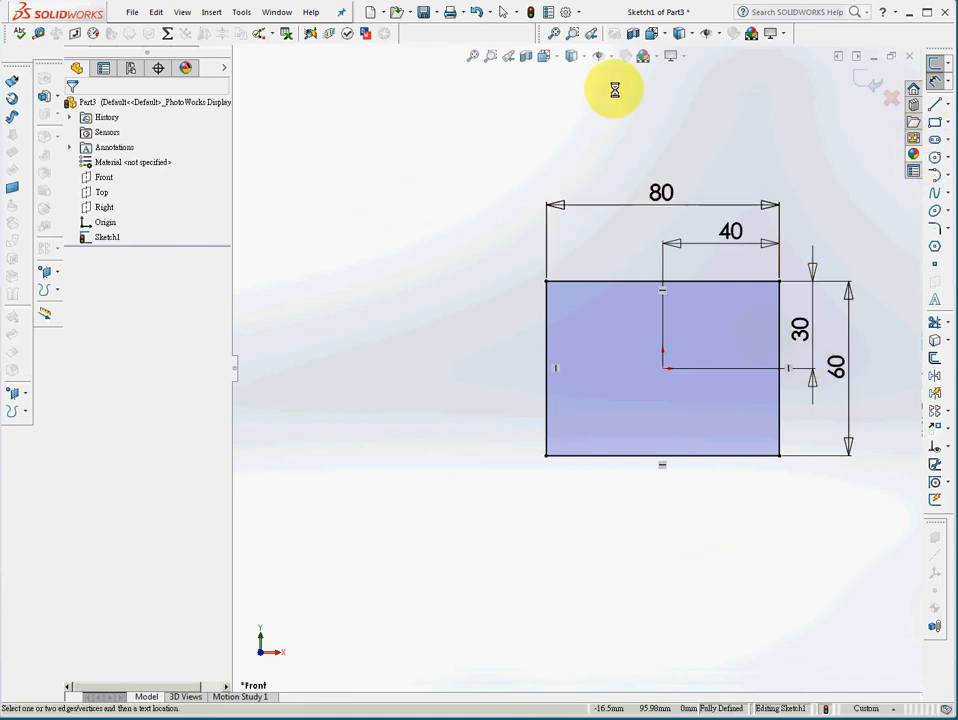
- Delete the rectangle with all its dimensions and sketch a center rectangle about 108 mm wide and 64 mm high, centred on the origin
mouse_move(488, 152)
left_mouse_down()
mouse_move(819, 500)
mouse_move(864, 530)
mouse_move(858, 535)
left_mouse_up()
key("Delete")
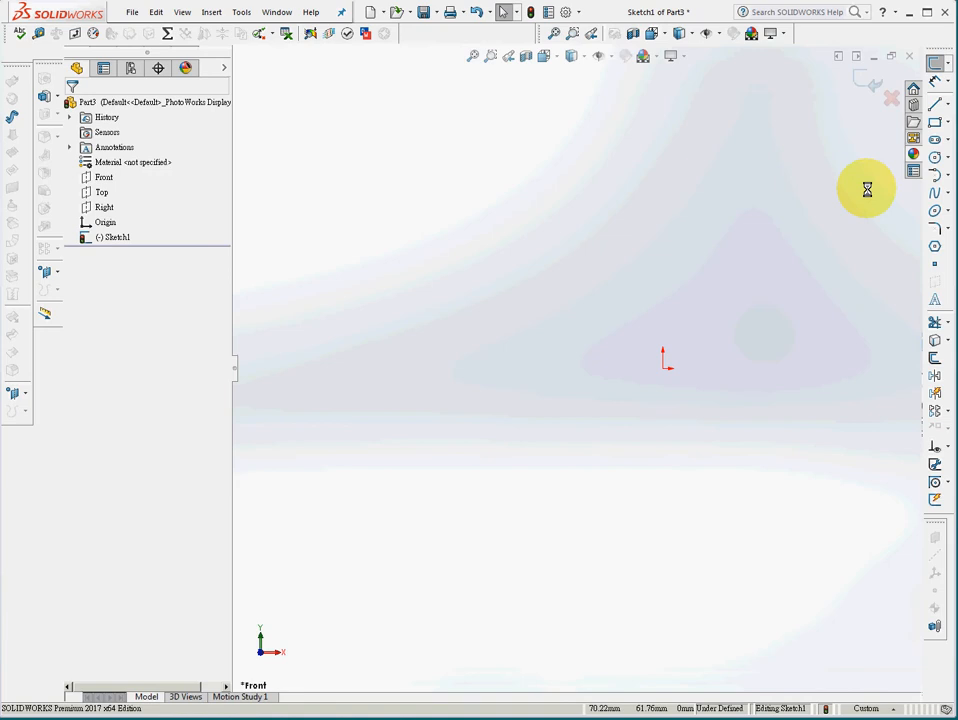
left_click(949, 121)
left_click(932, 138)
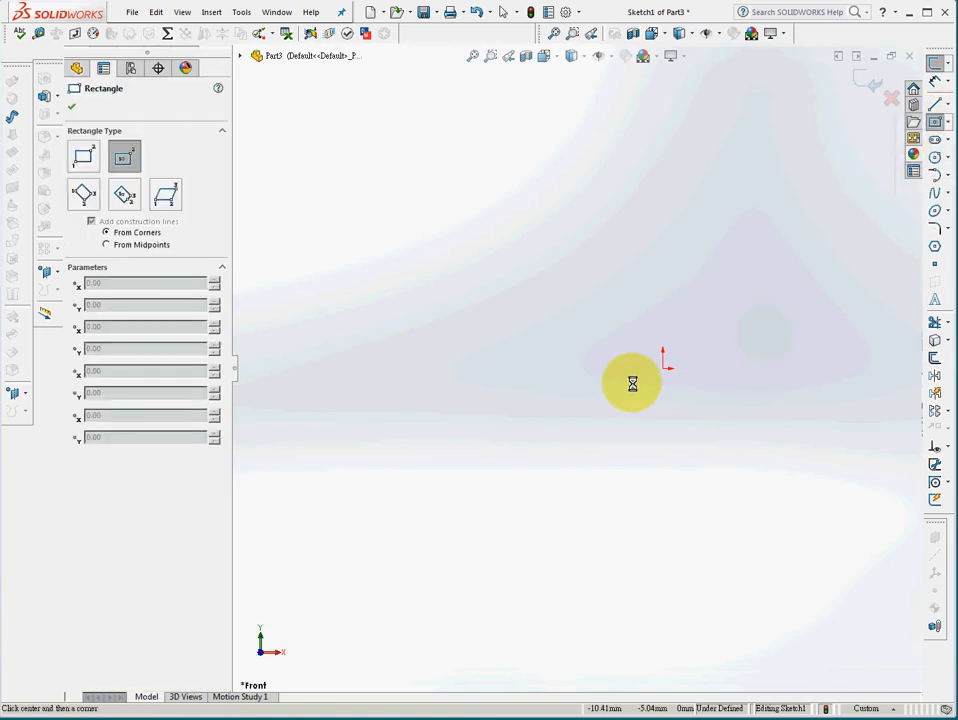
mouse_move(663, 370)
left_mouse_down()
mouse_move(770, 281)
mouse_move(819, 274)
left_mouse_up()
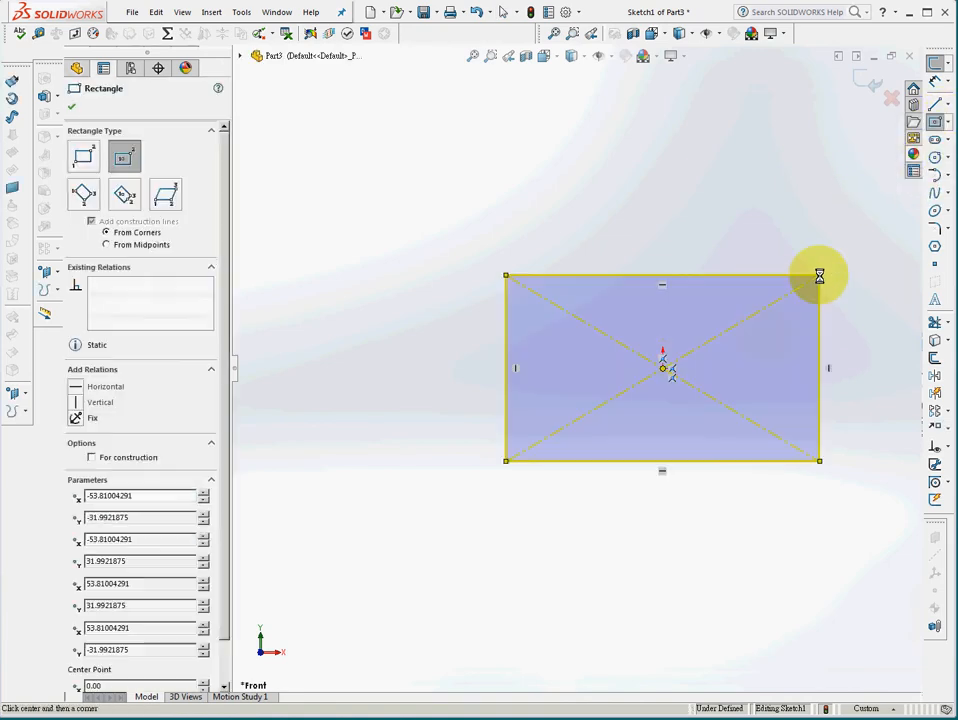
- Dimension the center rectangle 100 mm wide and 60 mm high
left_click(937, 78)
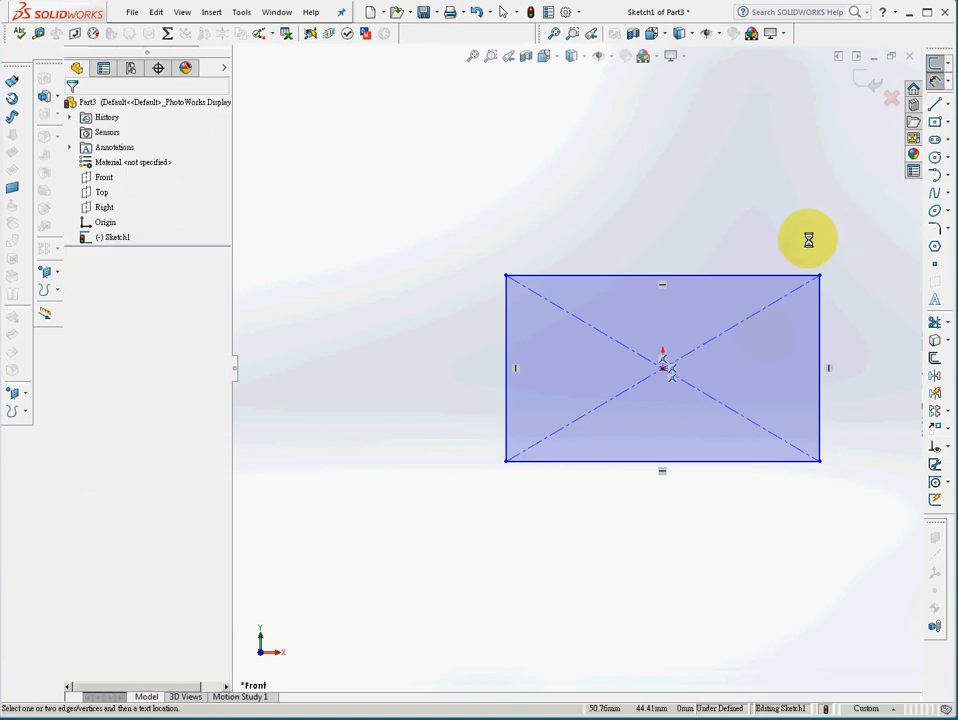
left_click(703, 278)
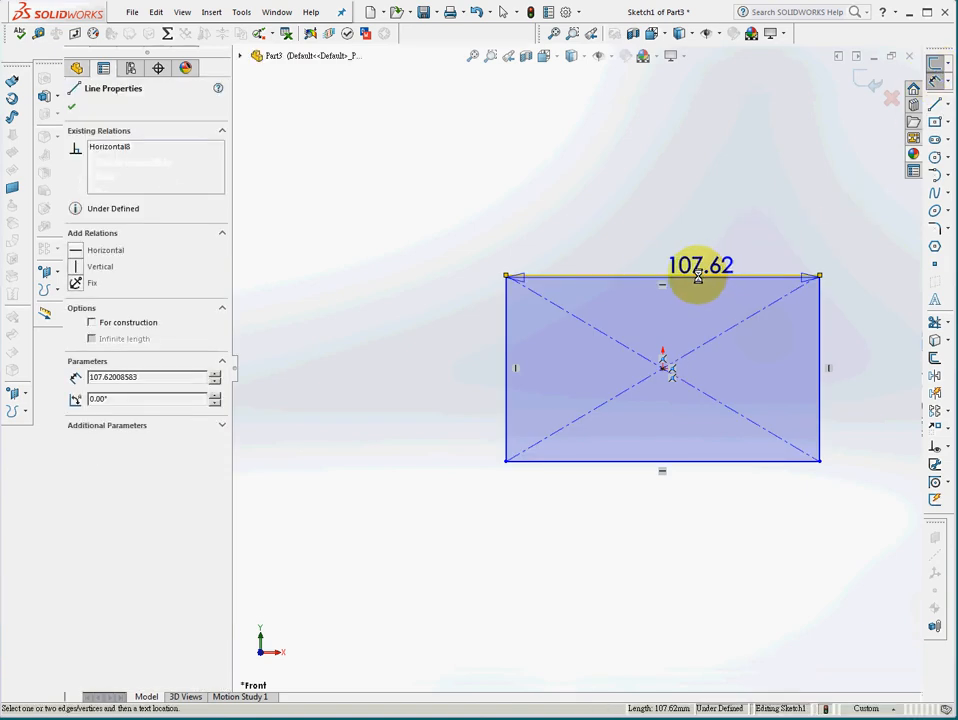
left_click(668, 232)
type("100")
key("Return")
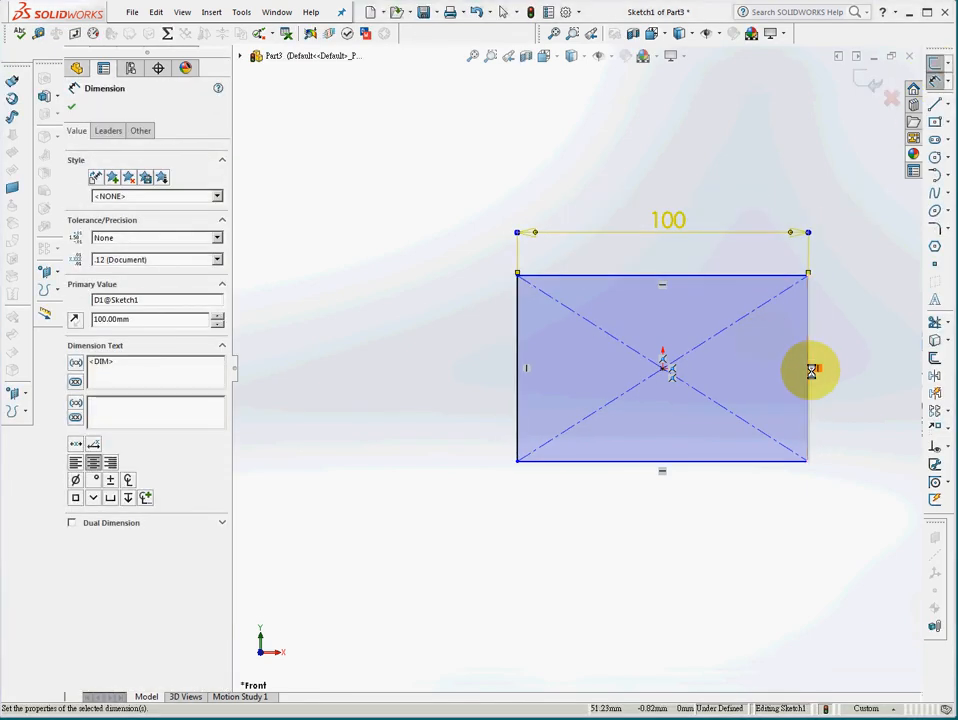
left_click(810, 370)
left_click(857, 367)
type("60")
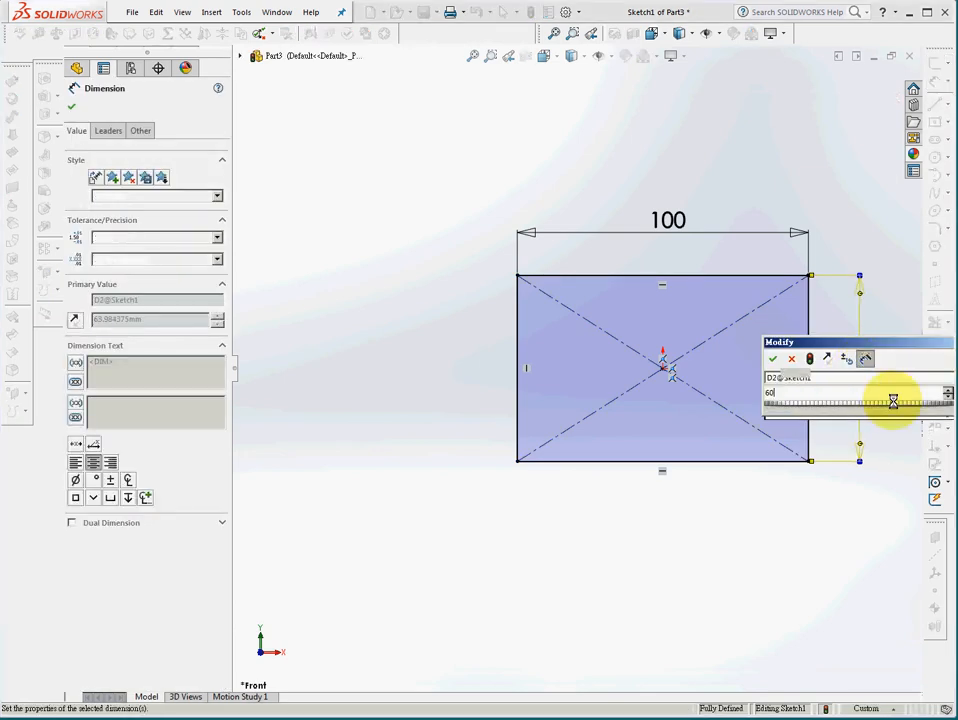
key("Return")
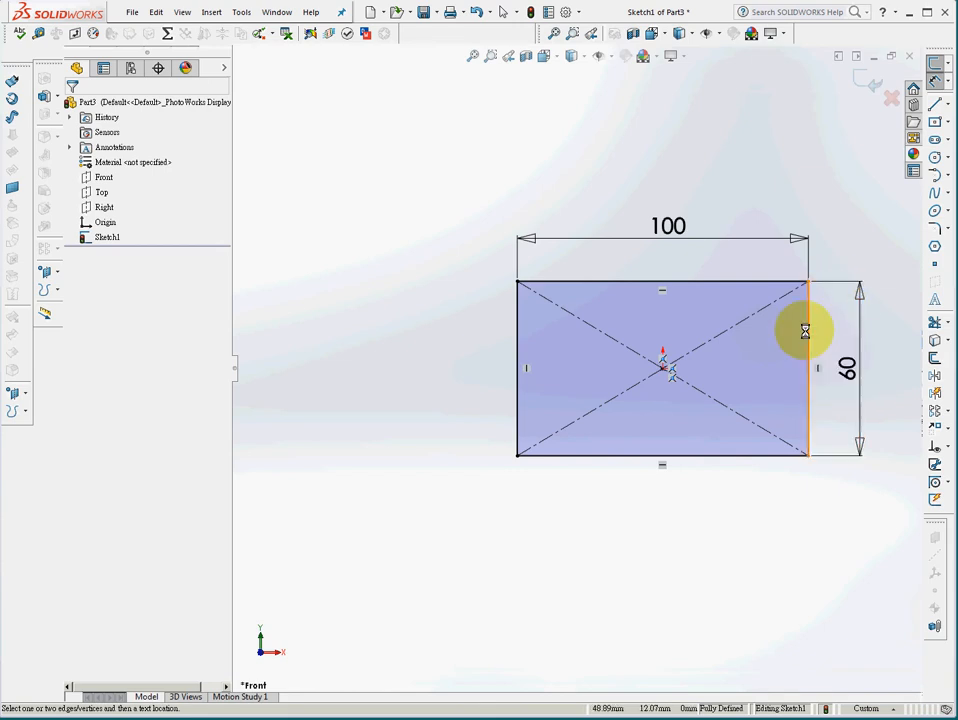
- Sketch a tilted 3 point corner rectangle about 53 by 47 mm to the left of the dimensioned rectangle, at about 35°
left_click(948, 121)
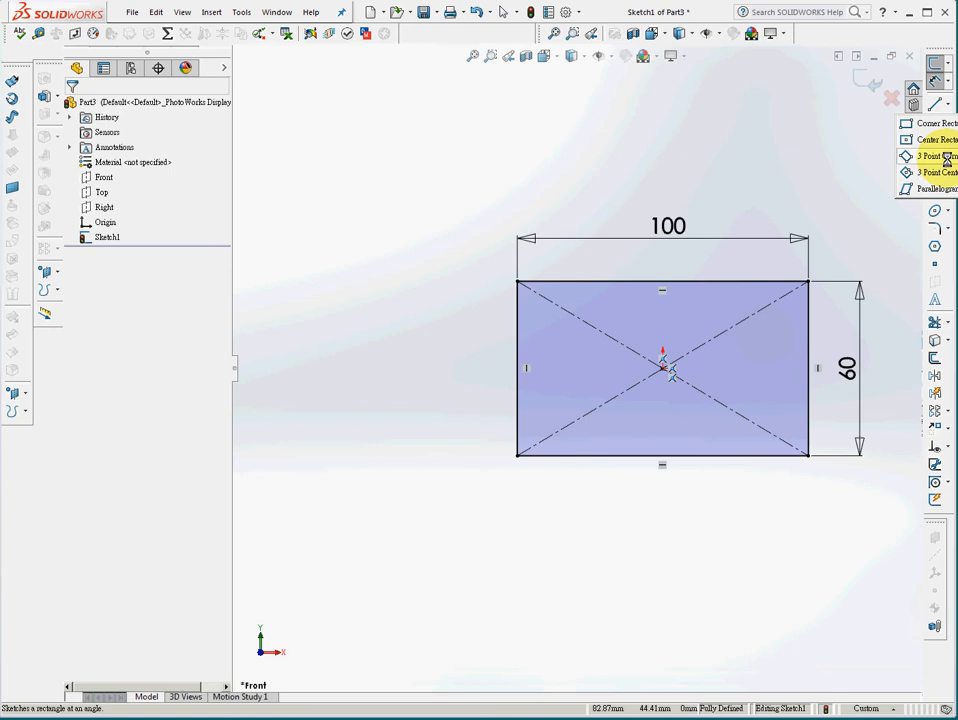
left_click(947, 157)
left_click(313, 386)
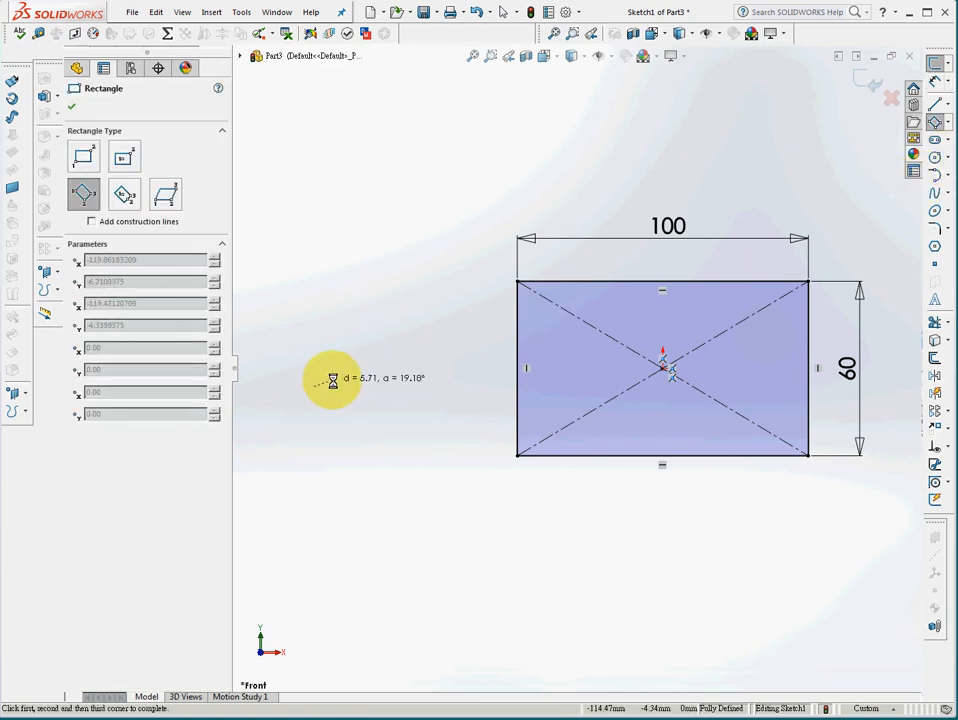
left_click(439, 297)
left_click(306, 221)
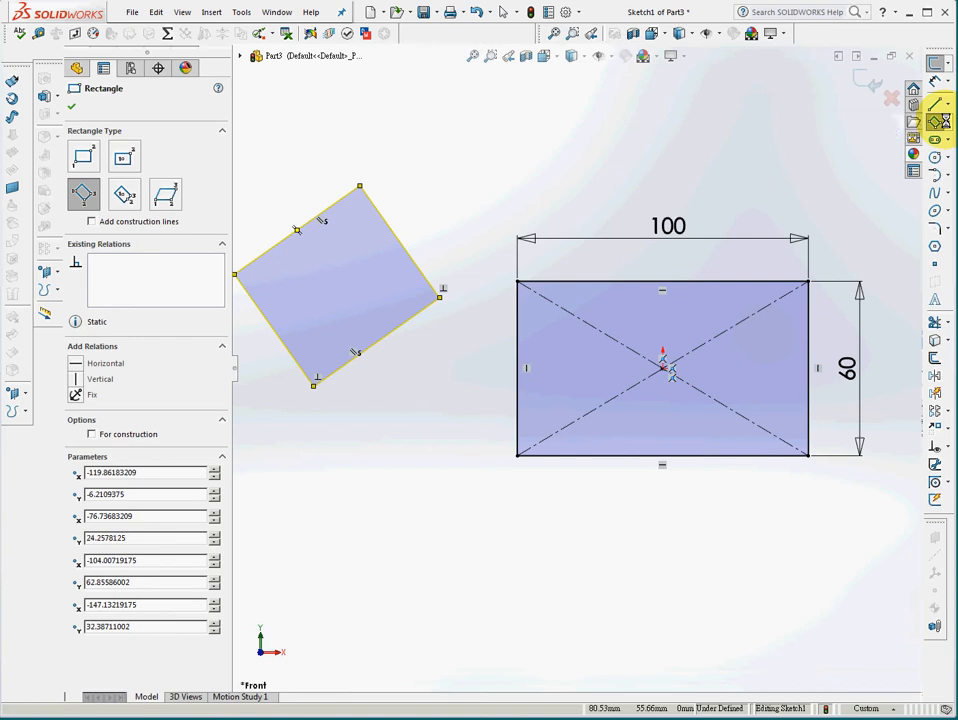
- Sketch a horizontal 3 point center rectangle about 94 mm wide and 47 mm high below the tilted rectangle
left_click(946, 121)
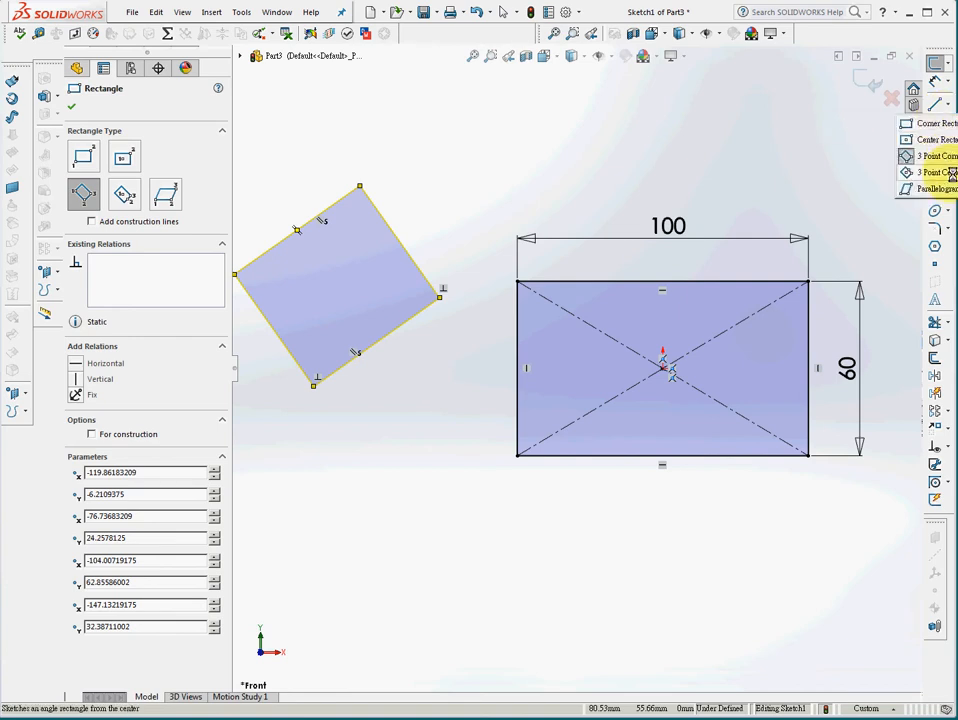
left_click(947, 172)
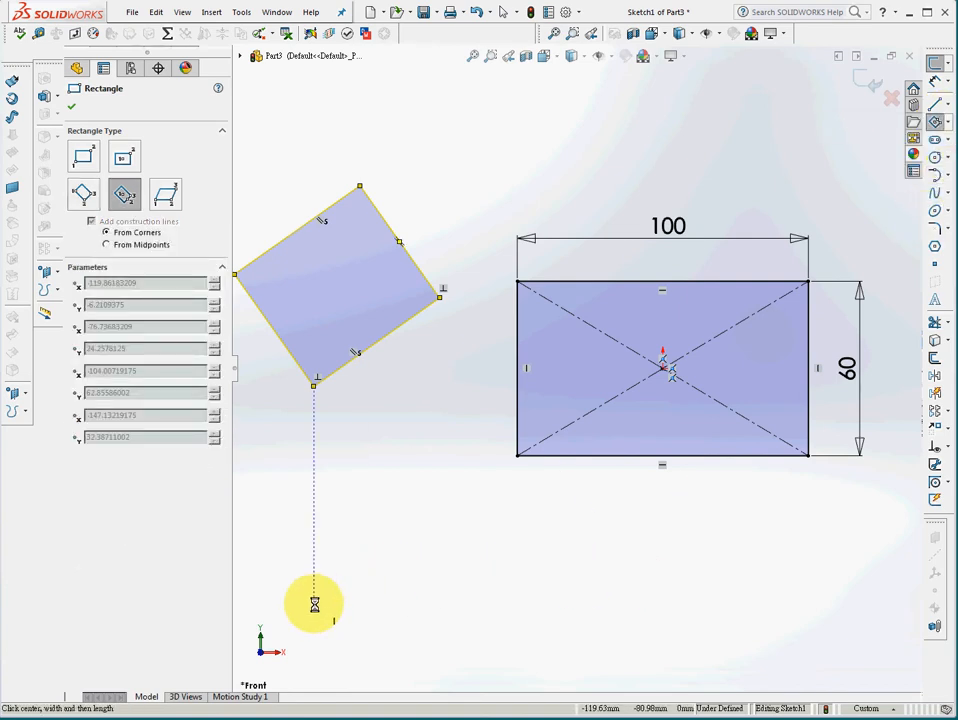
left_click(405, 605)
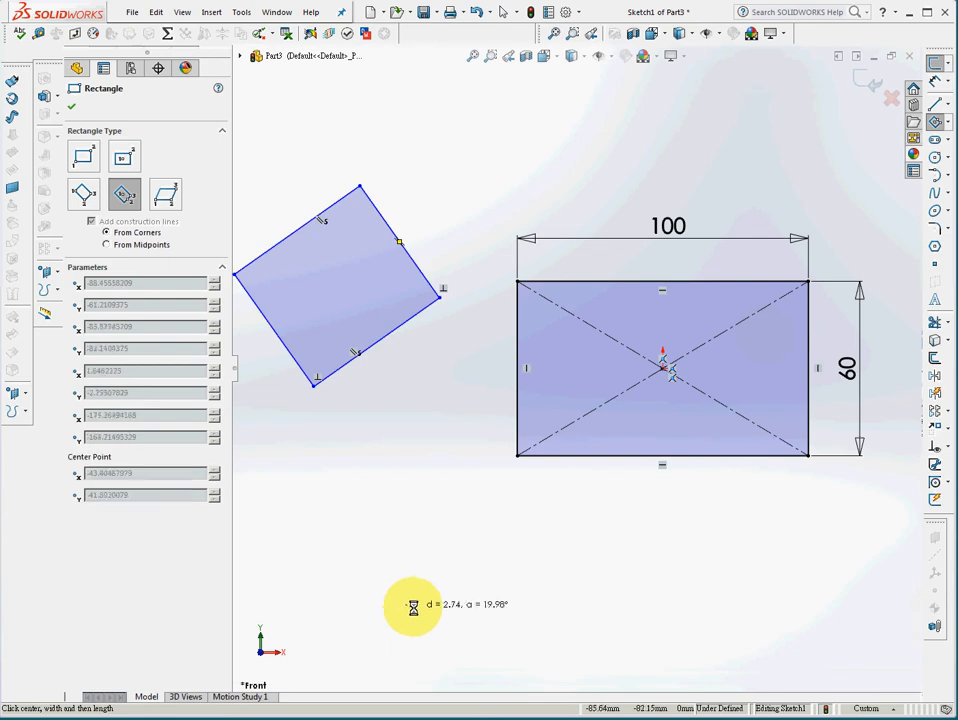
left_click(541, 604)
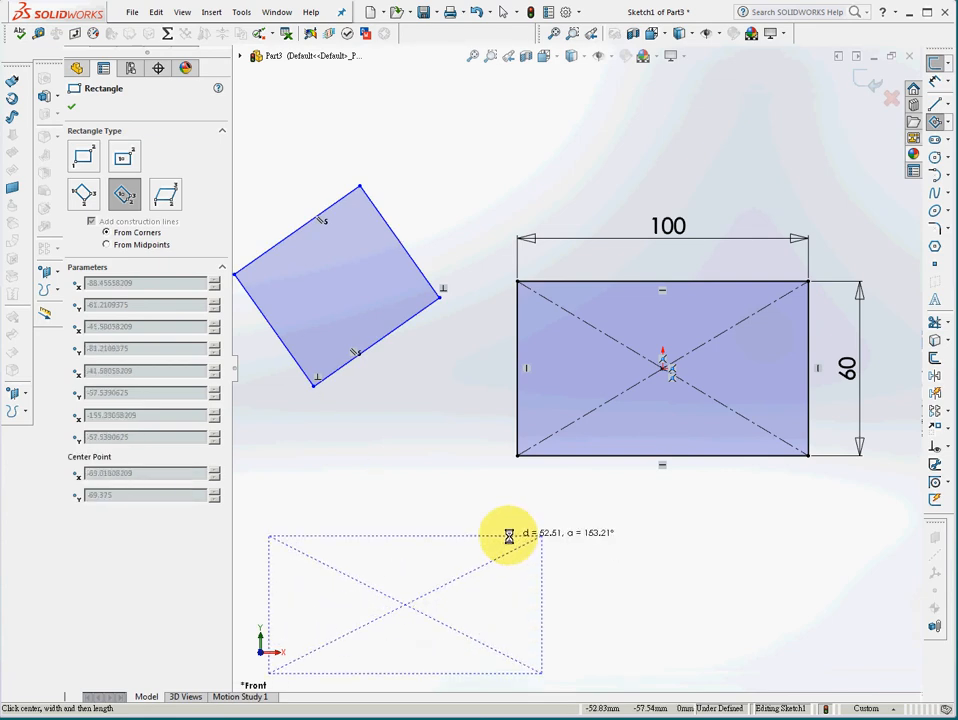
left_click(508, 536)
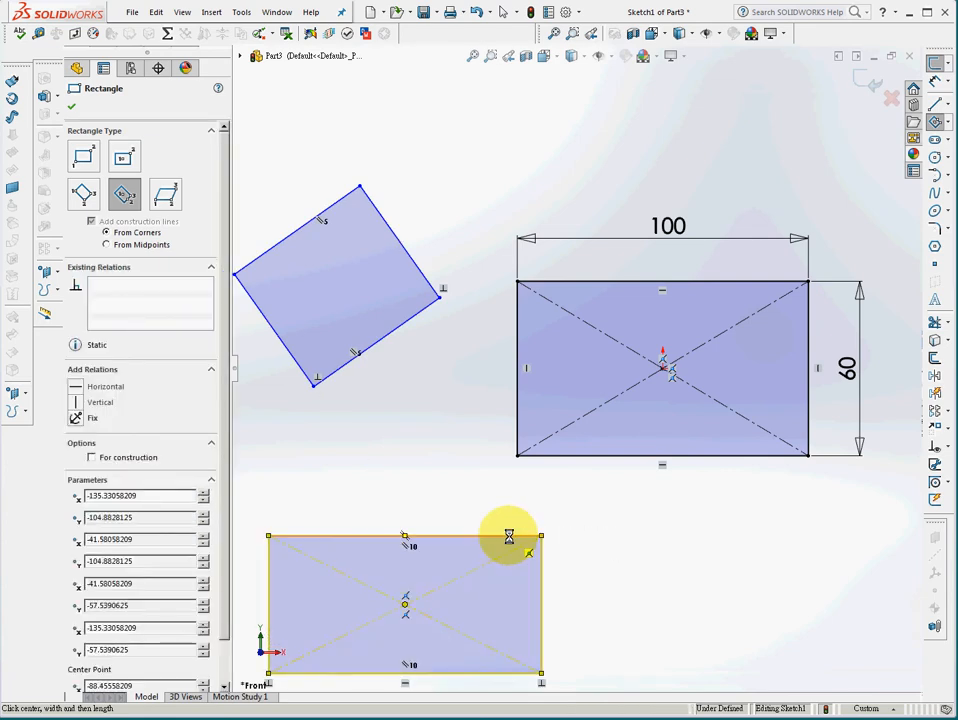
- Sketch a parallelogram with a horizontal base about 50 mm long and about 36 mm high near the dimensioned rectangle's lower right corner
left_click(948, 122)
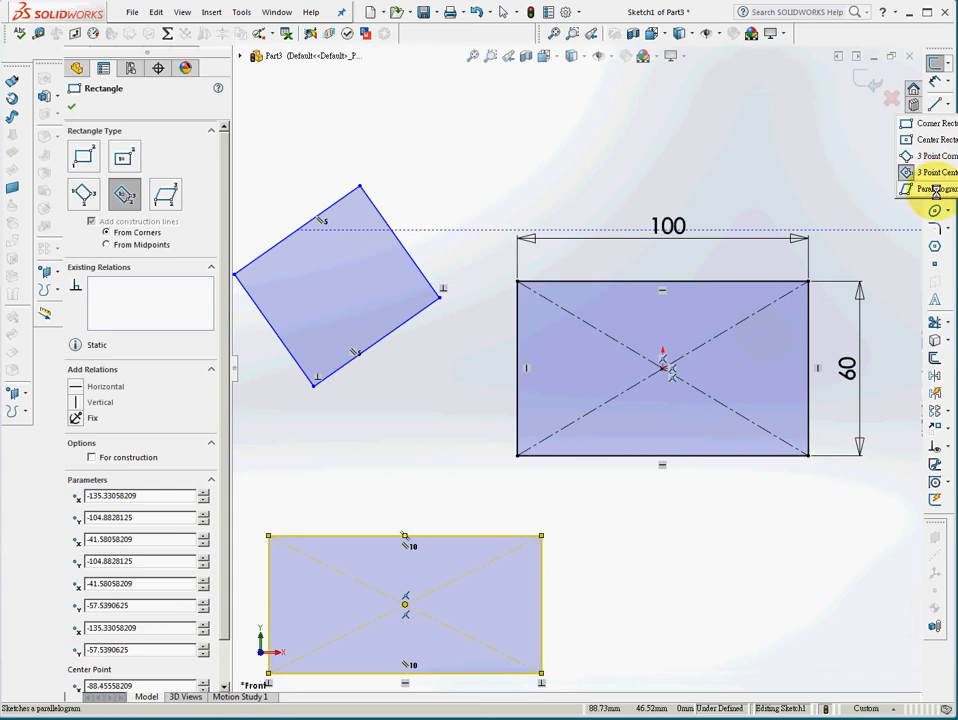
left_click(935, 189)
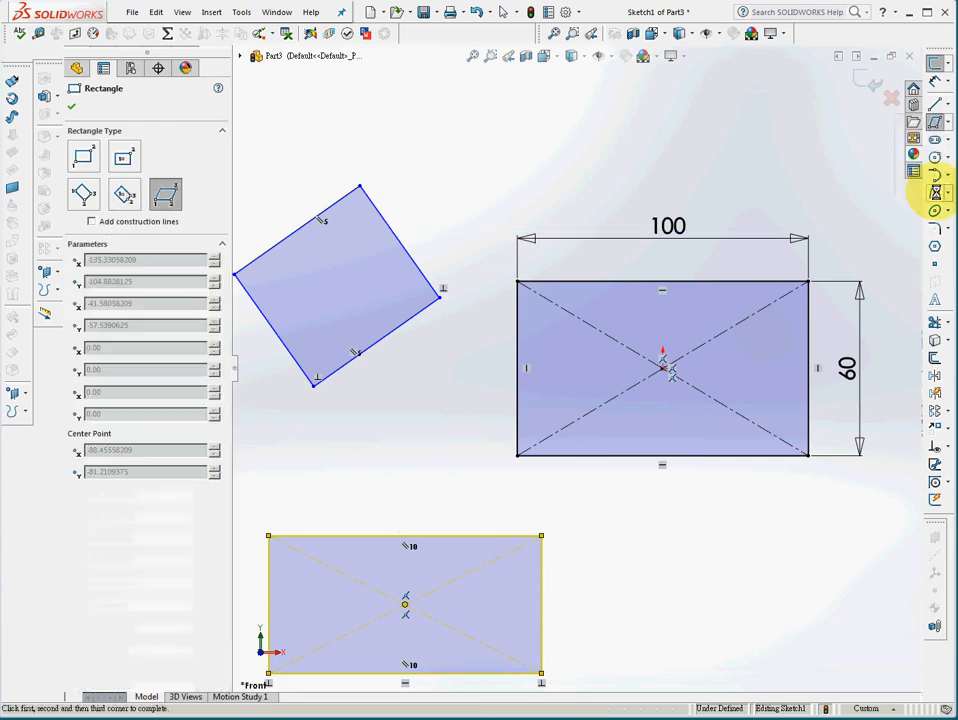
left_click(662, 640)
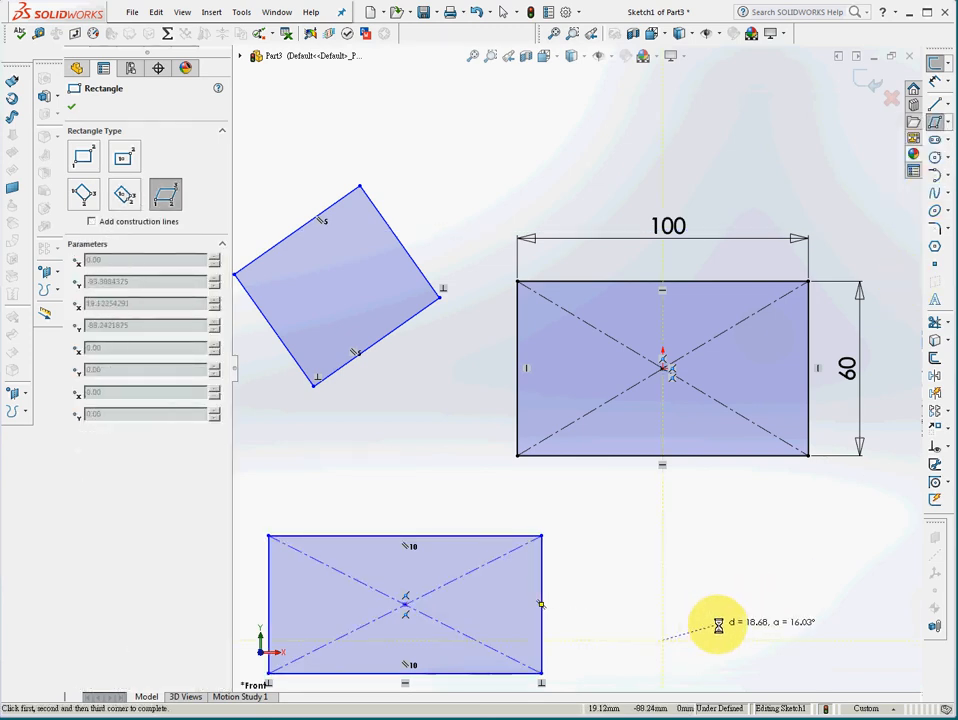
left_click(808, 640)
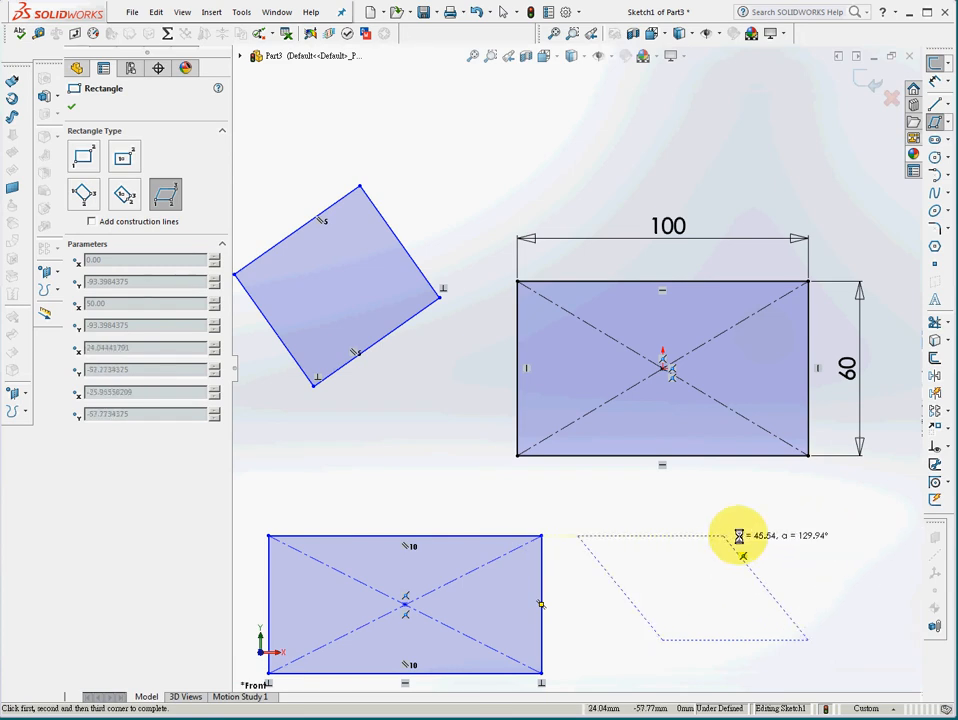
left_click(841, 536)
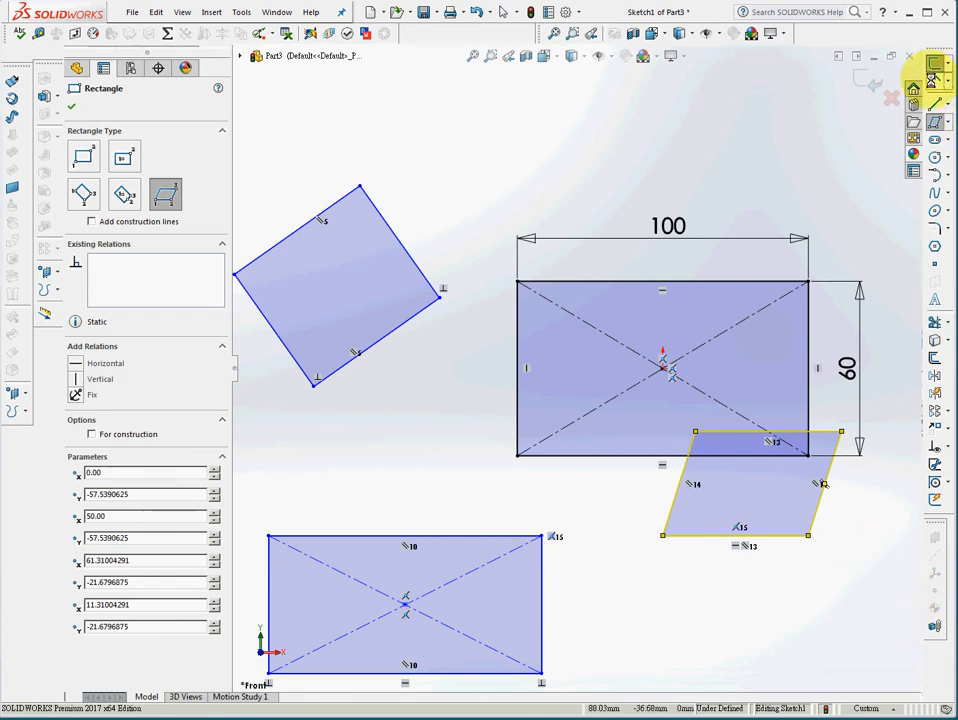
- Dimension the lower right edge of the tilted rectangle as 50 mm
left_click(933, 78)
left_click(370, 346)
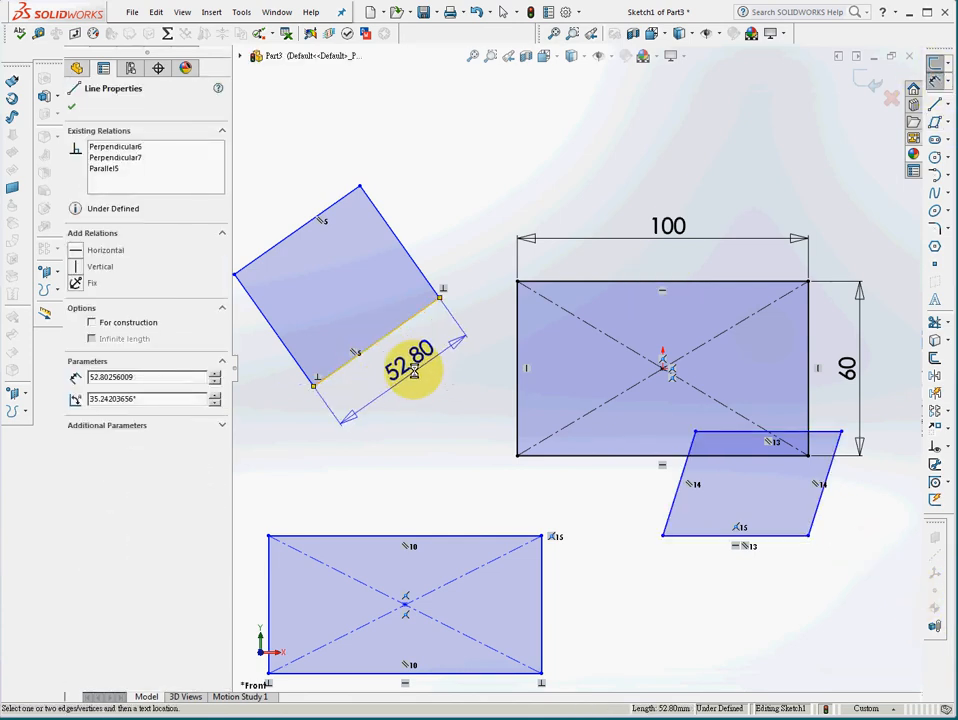
left_click(406, 370)
type("50")
key("Return")
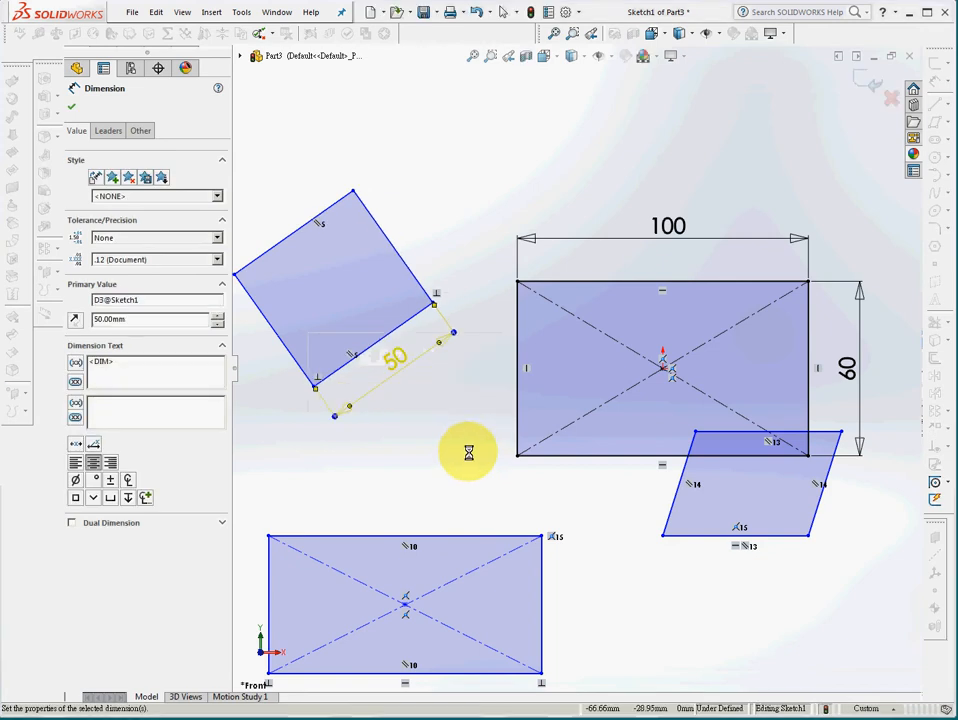
- Delete all four shapes and their dimensions from the sketch
scroll(696, 395, "up", 1)
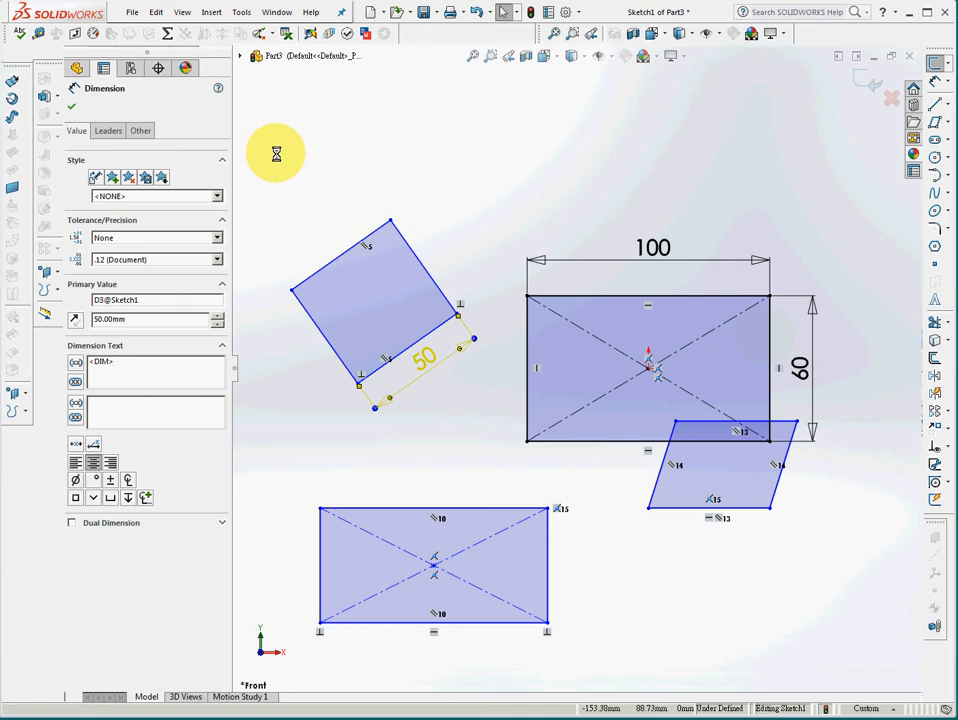
mouse_move(277, 153)
left_mouse_down()
mouse_move(507, 406)
mouse_move(883, 622)
mouse_move(871, 657)
left_mouse_up()
key("Delete")
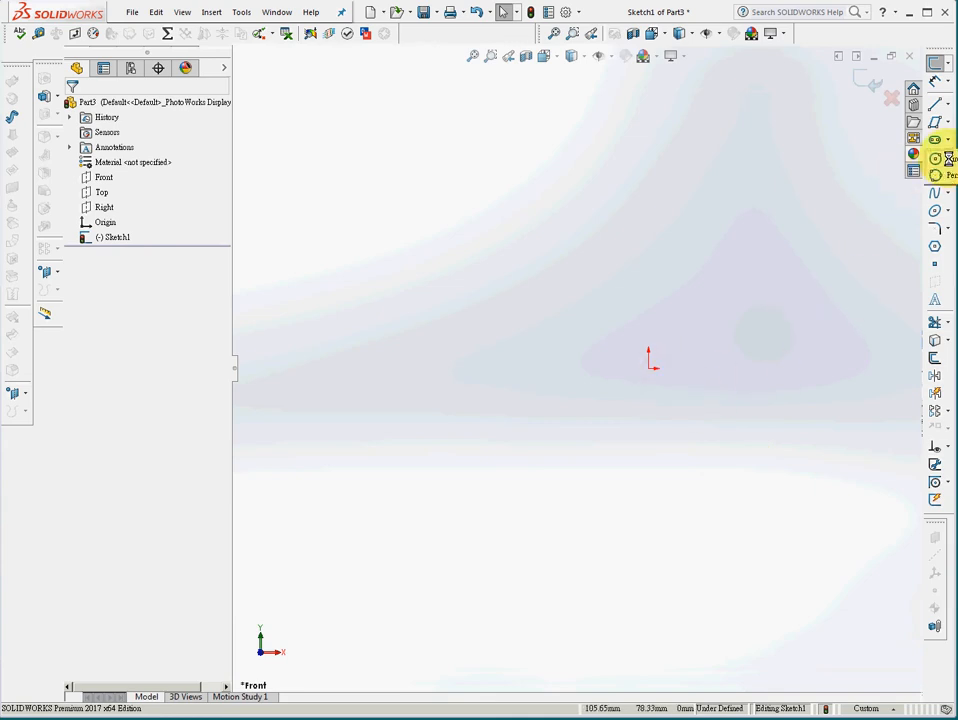
- Sketch a center circle with a radius of about 38 mm centered on the origin
left_click(935, 158)
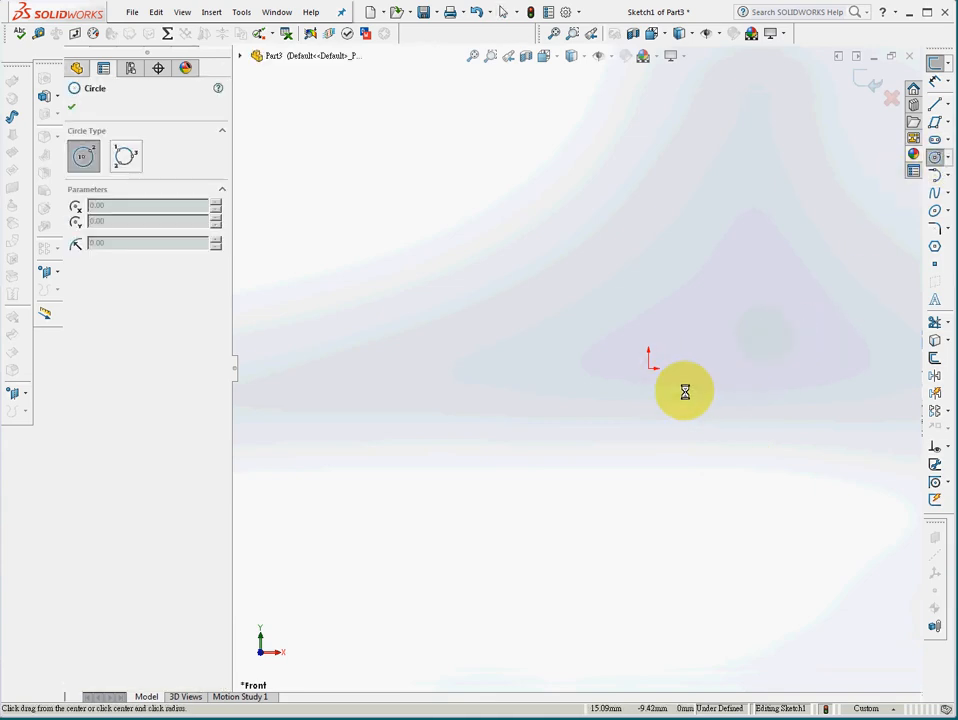
left_click(649, 369)
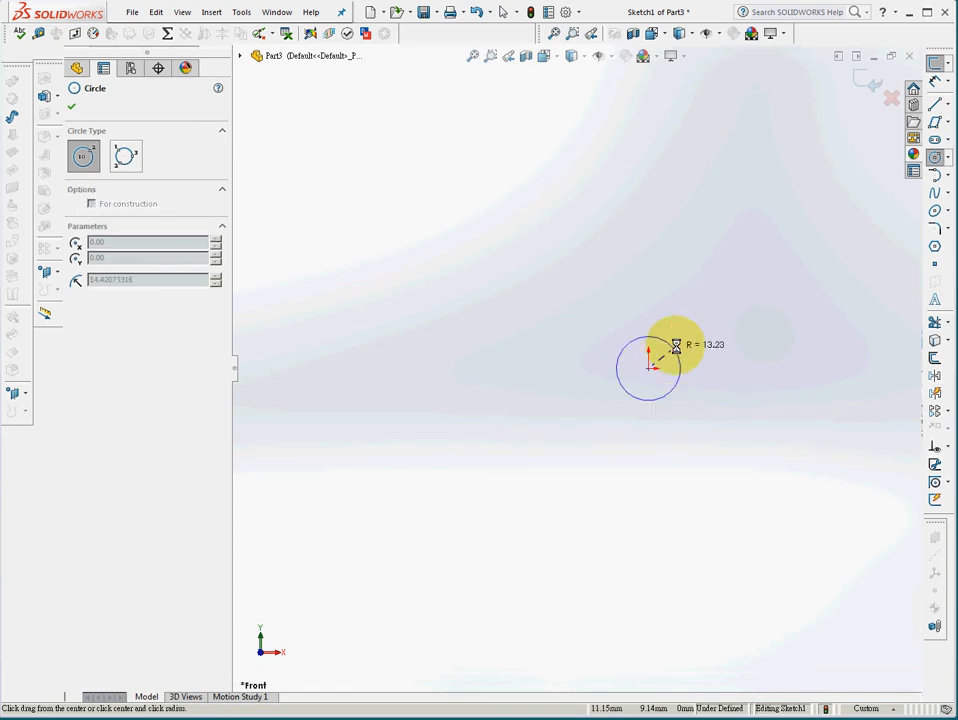
left_click(714, 304)
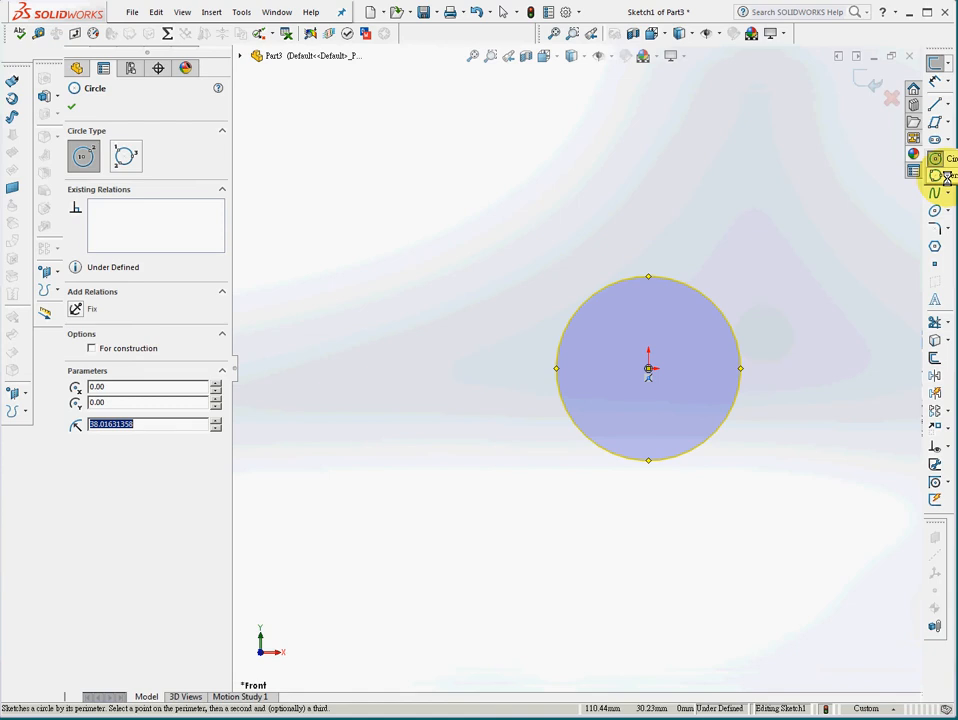
- Sketch a three-point perimeter circle with a radius of about 31 mm, clear of the origin circle on its left side
left_click(946, 178)
left_click(348, 346)
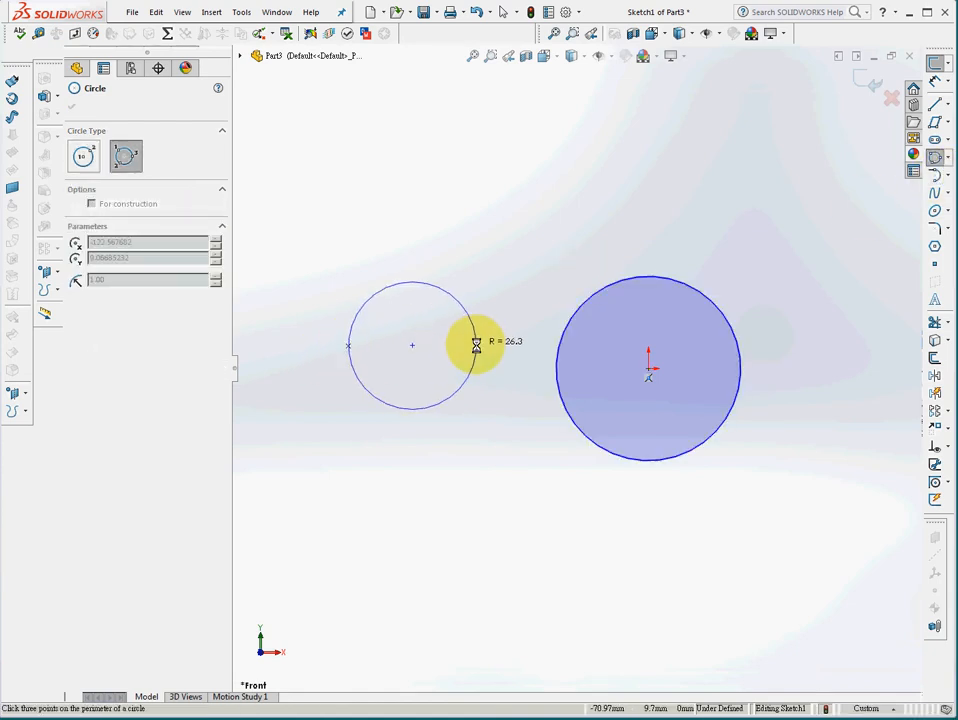
left_click(476, 345)
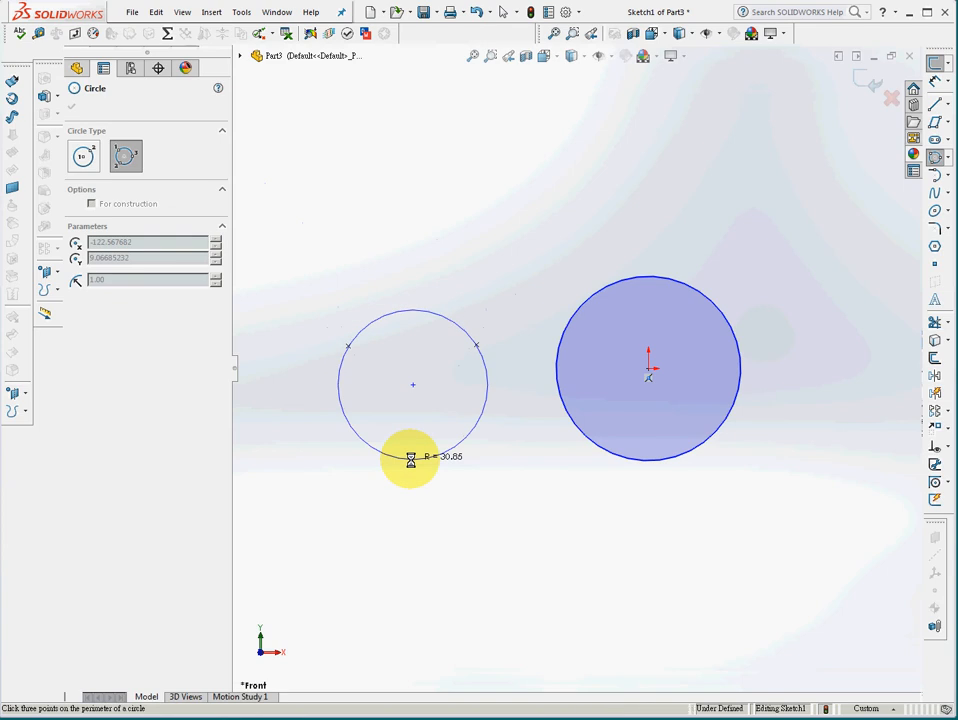
left_click(411, 459)
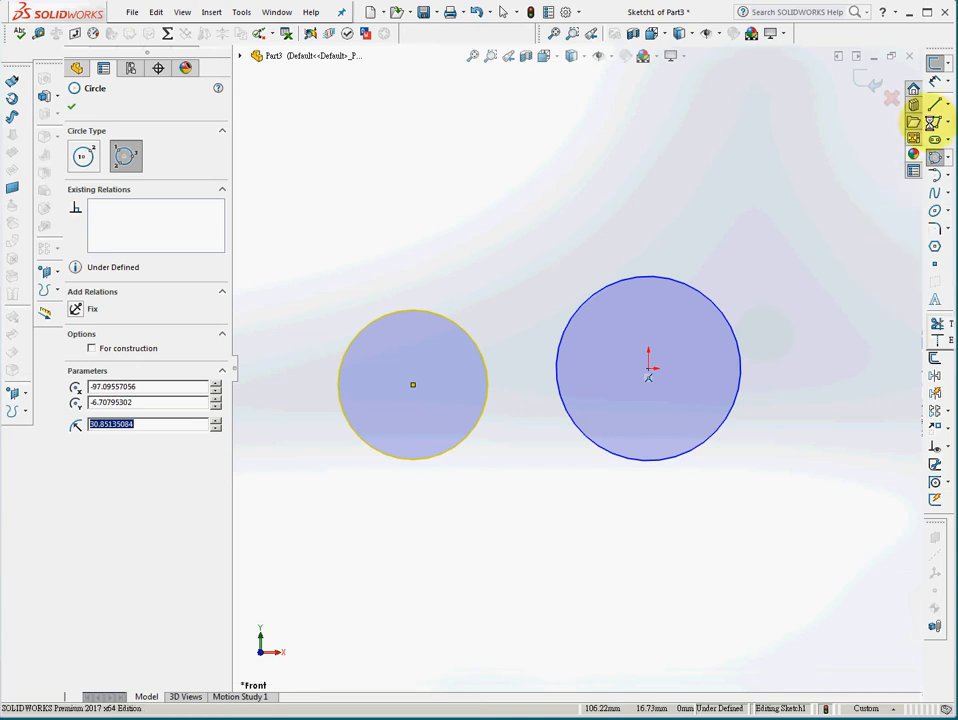
- Dimension the diameter of the circle centered on the origin as 80 mm
left_click(929, 70)
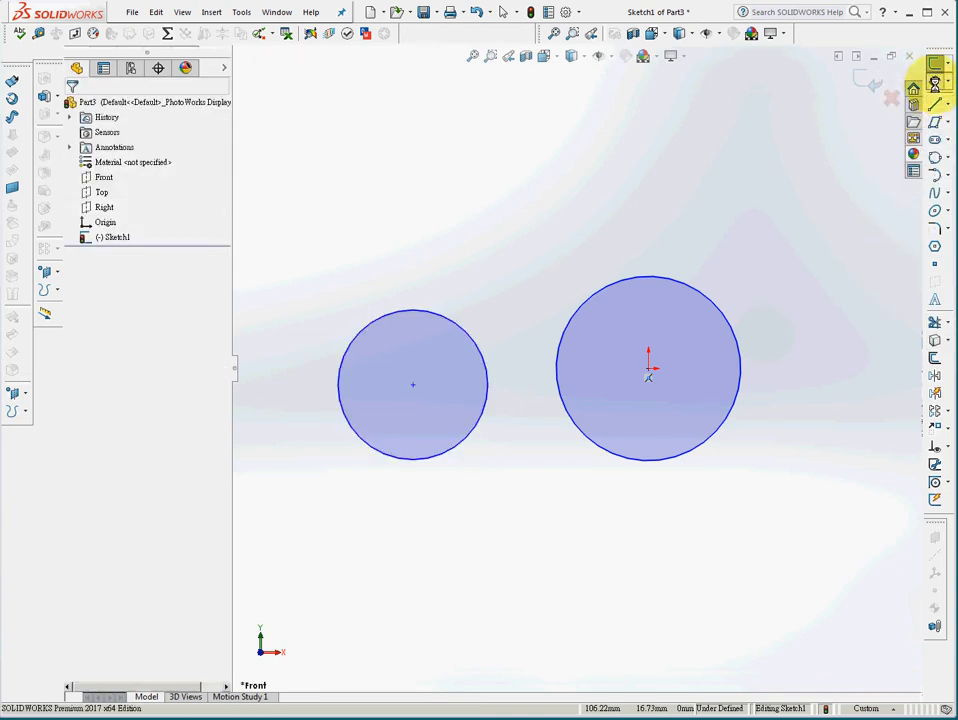
left_click(717, 305)
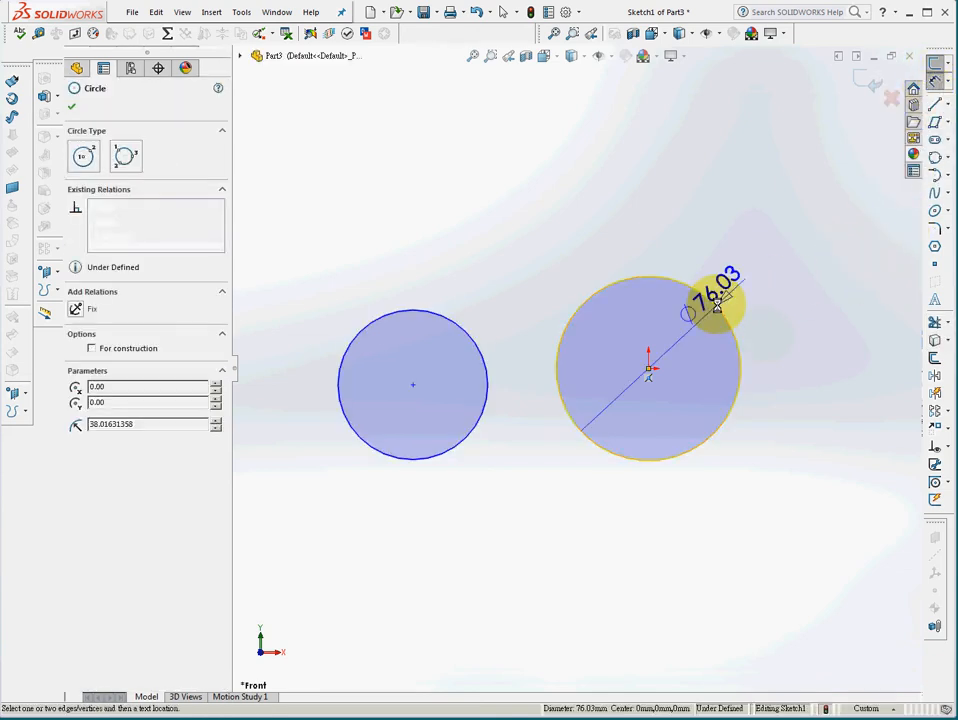
left_click(791, 208)
type("80")
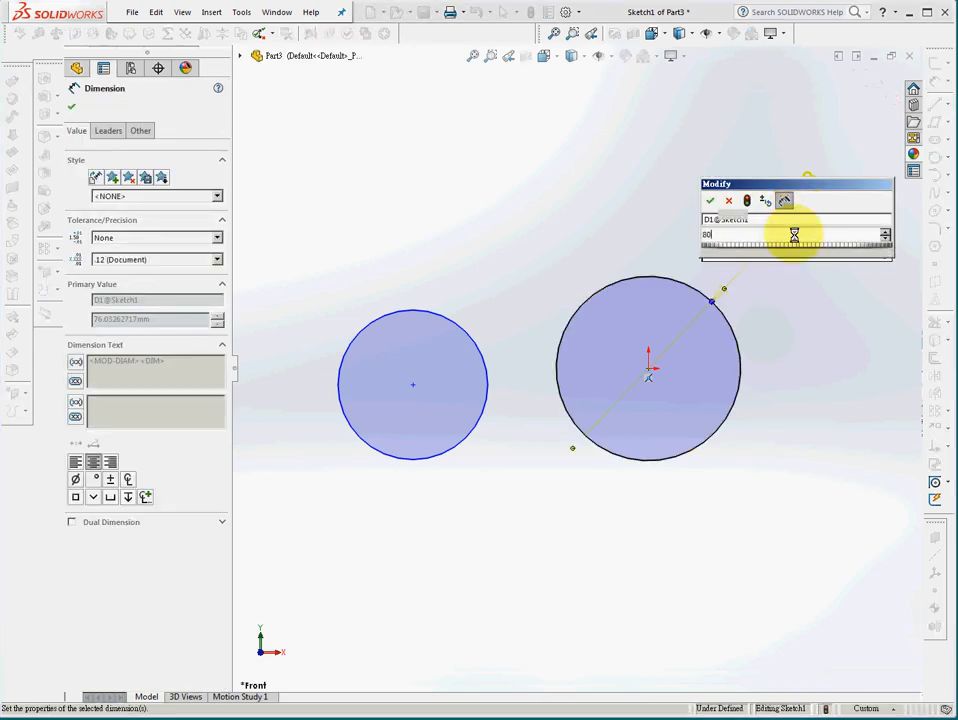
key("Return")
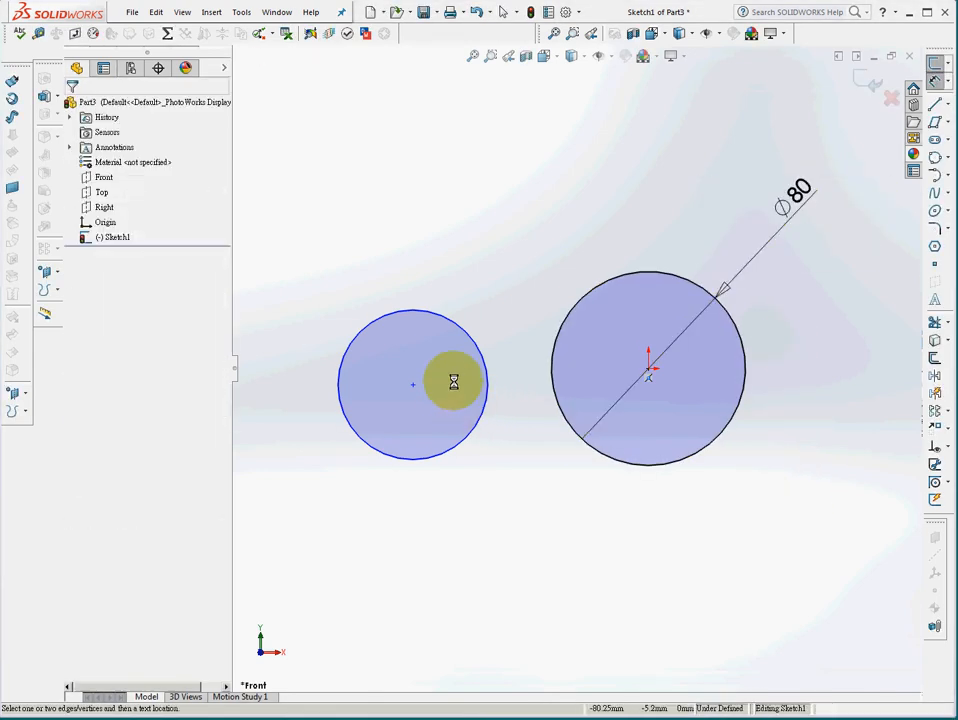
- Dimension the diameter of the perimeter circle as 60 mm and finish dimensioning
left_click(451, 322)
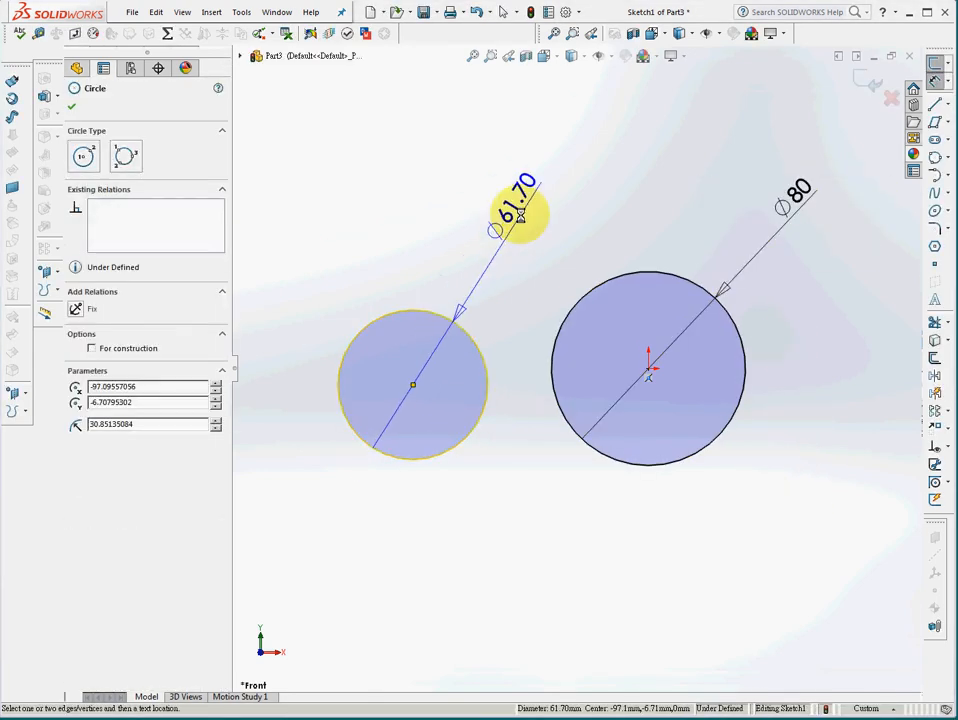
left_click(518, 211)
type("60")
key("Return")
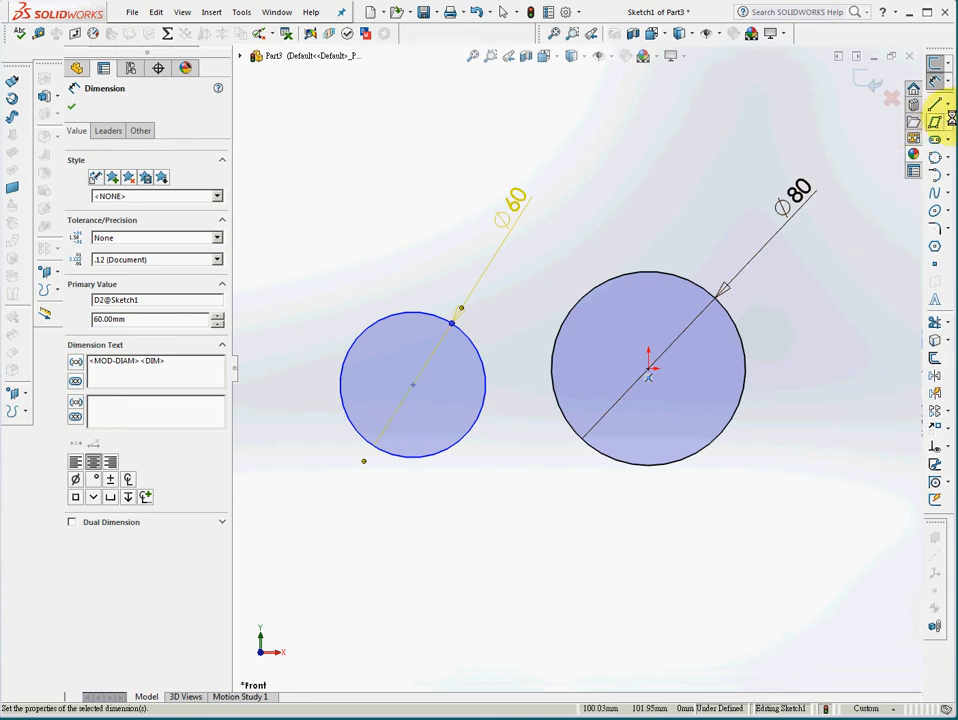
left_click(932, 81)
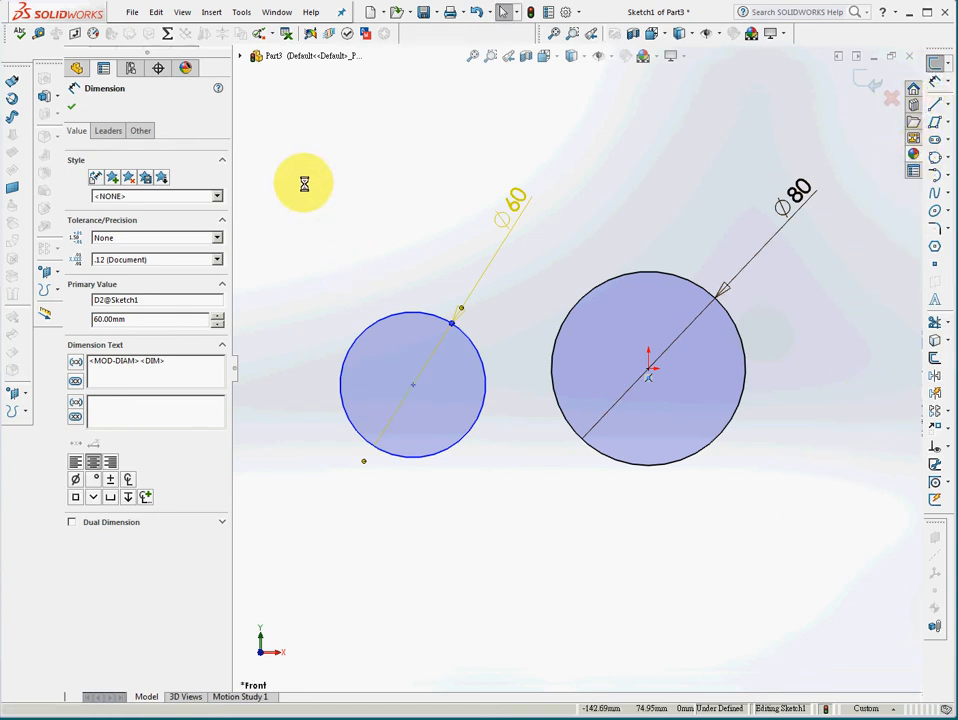
- Exit the sketch with the two circles and delete it from the part
left_click(868, 79)
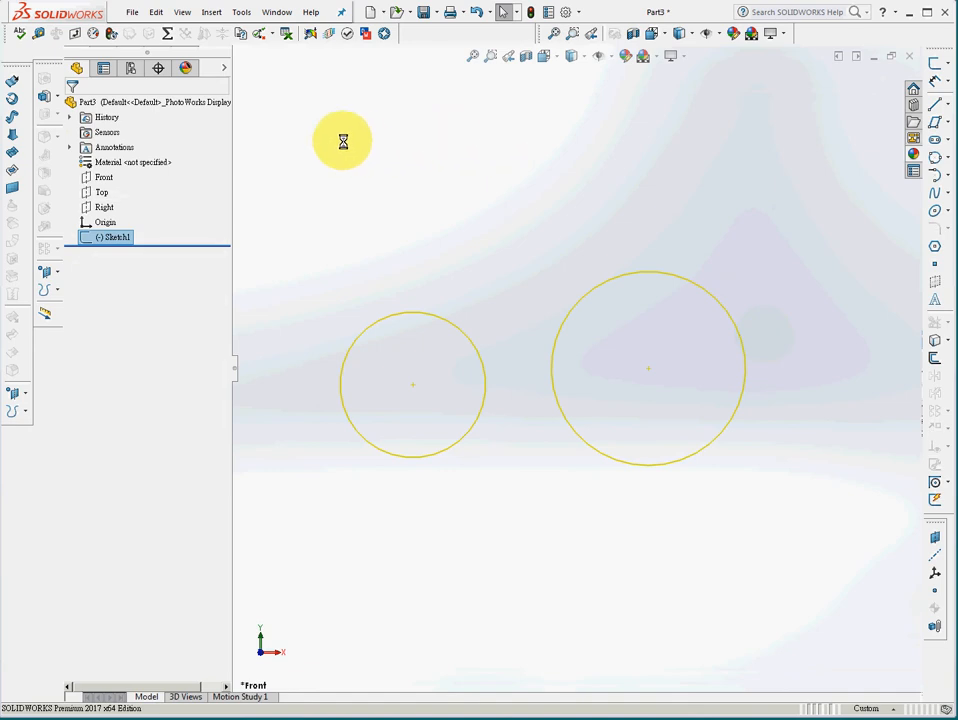
left_click_drag(342, 139, 774, 552)
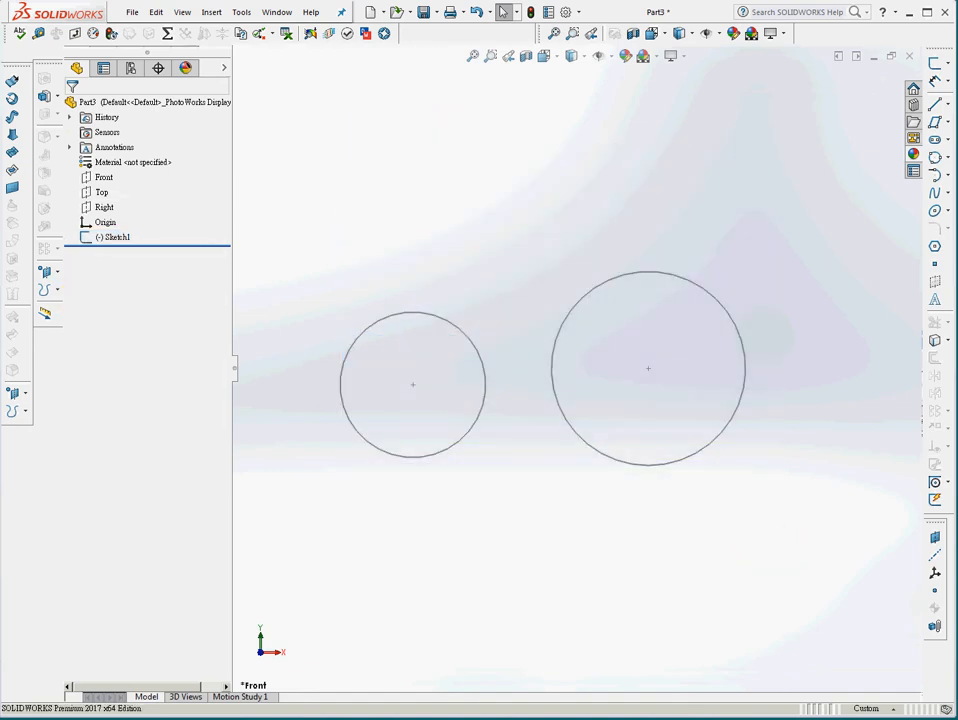
right_click(124, 237)
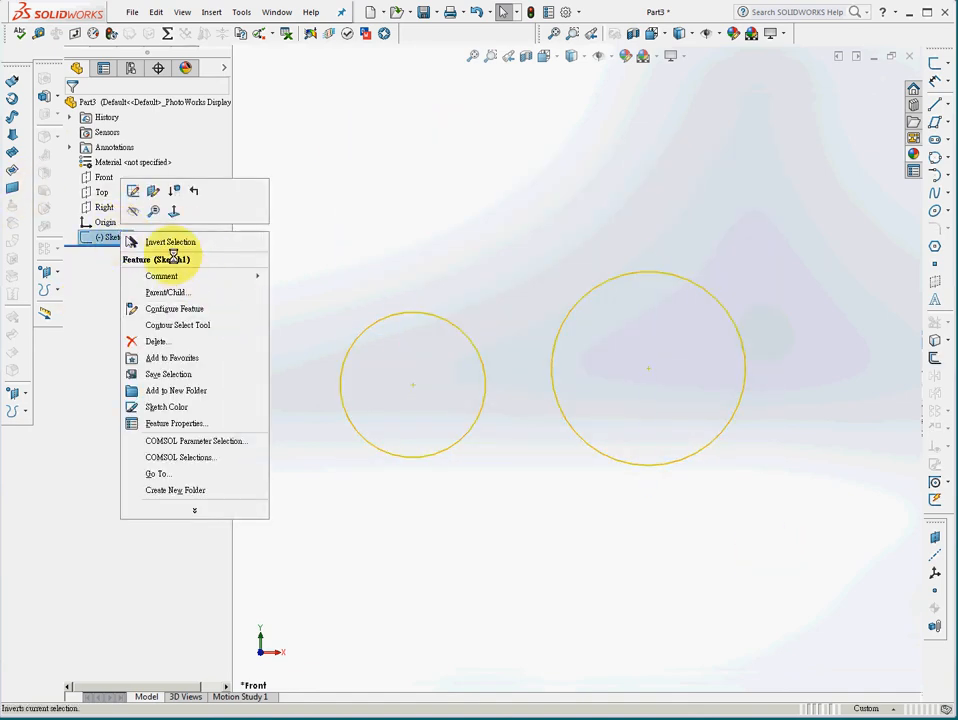
left_click(151, 340)
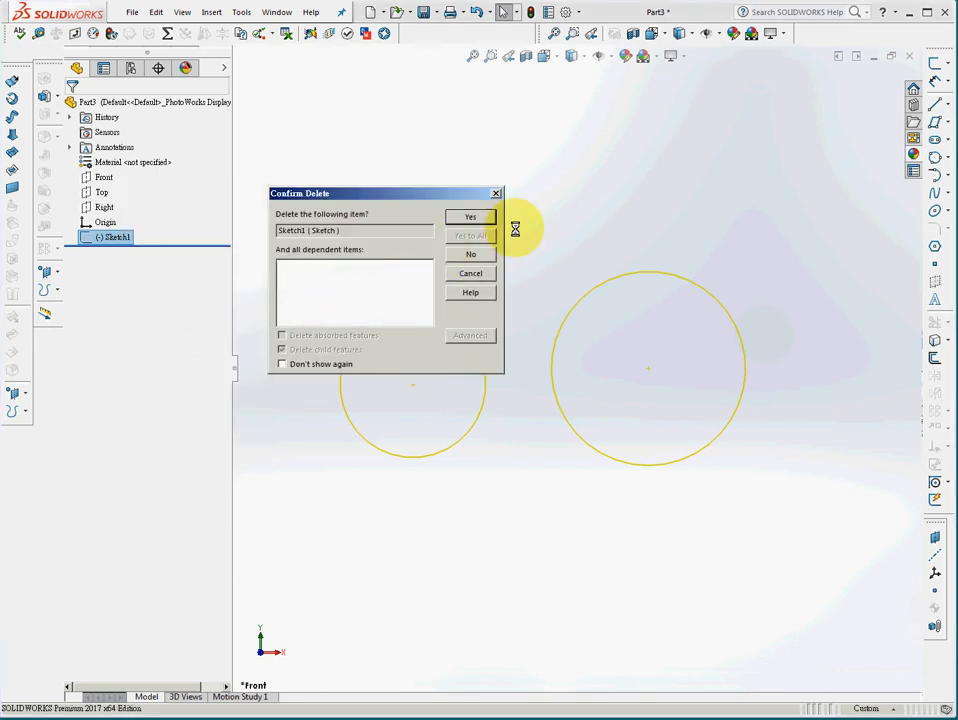
left_click(469, 216)
- Start a new sketch on the Front plane and draw a horizontal straight slot above the origin, about 80 mm between centers and 19 mm wide
left_click(100, 177)
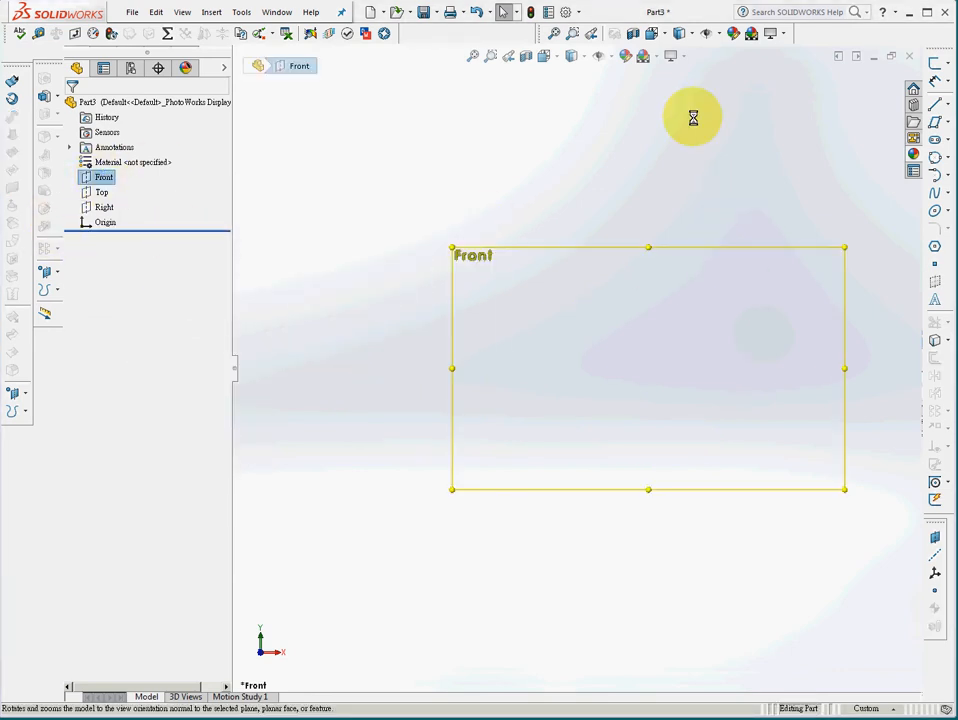
left_click(937, 62)
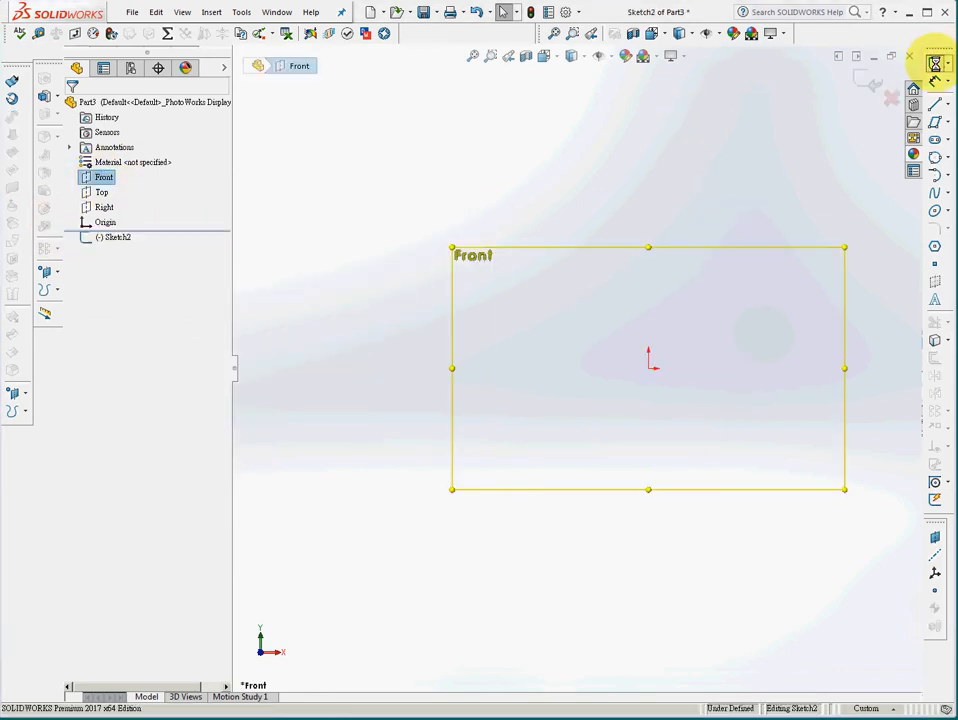
left_click(949, 139)
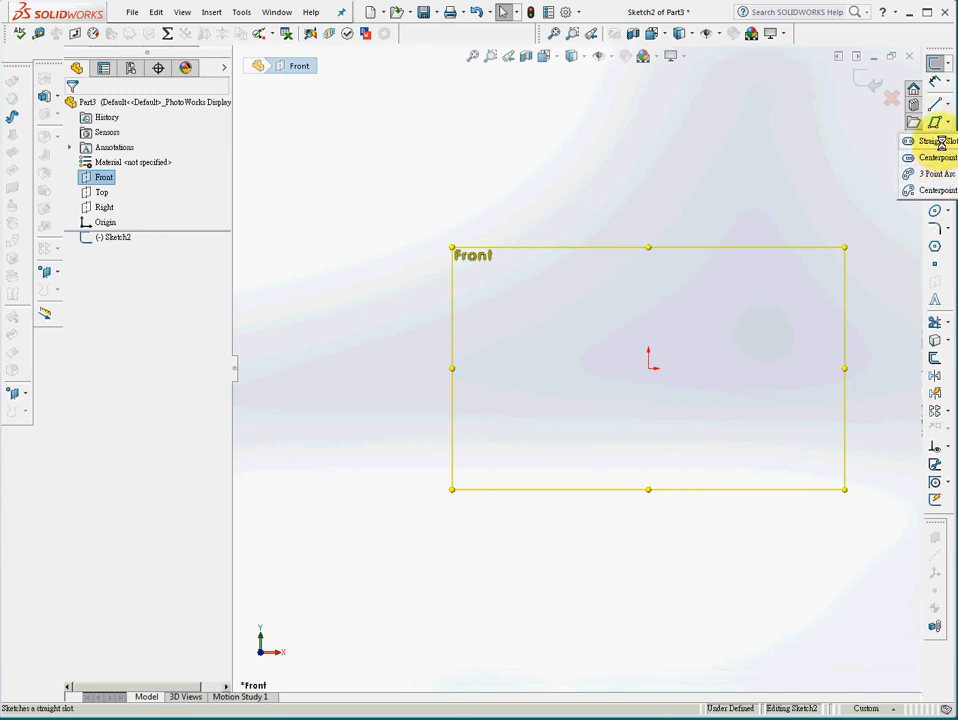
left_click(940, 142)
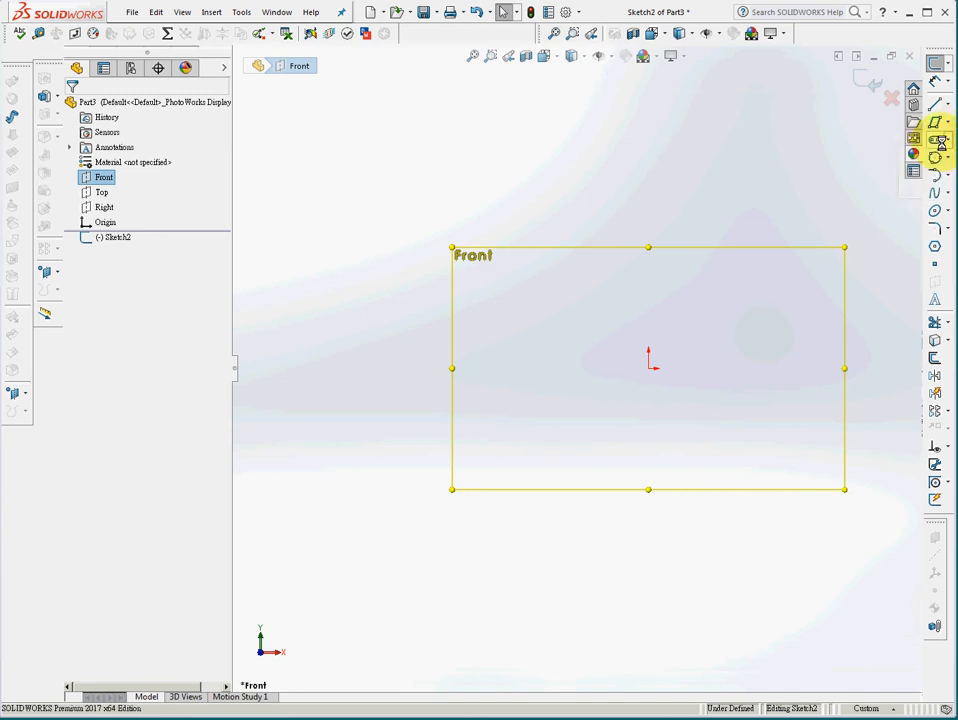
left_click(459, 203)
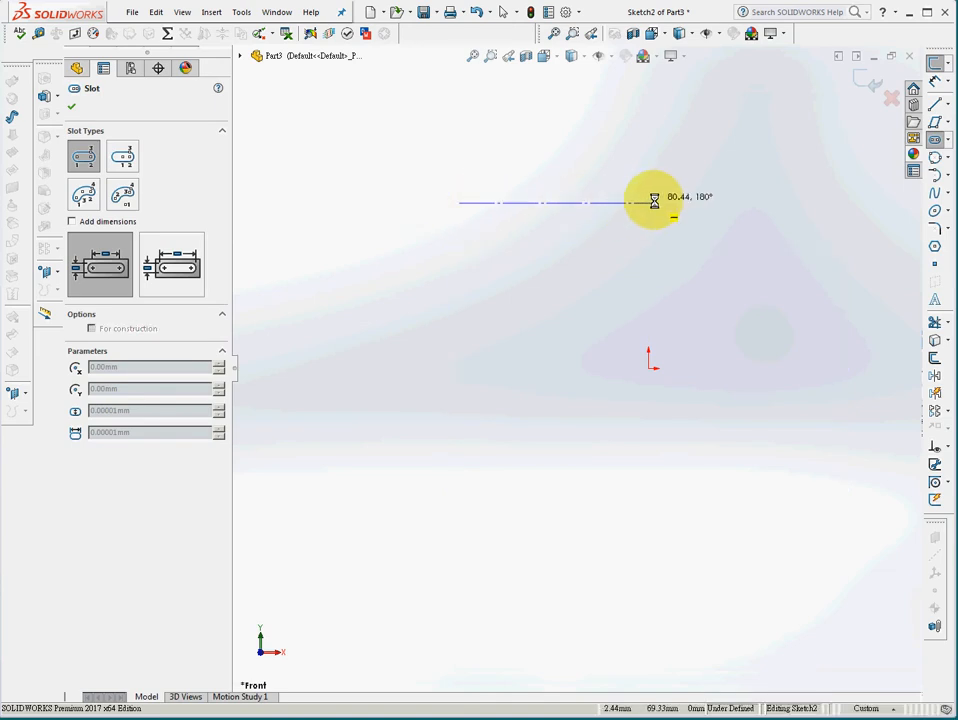
left_click(654, 203)
left_click(654, 181)
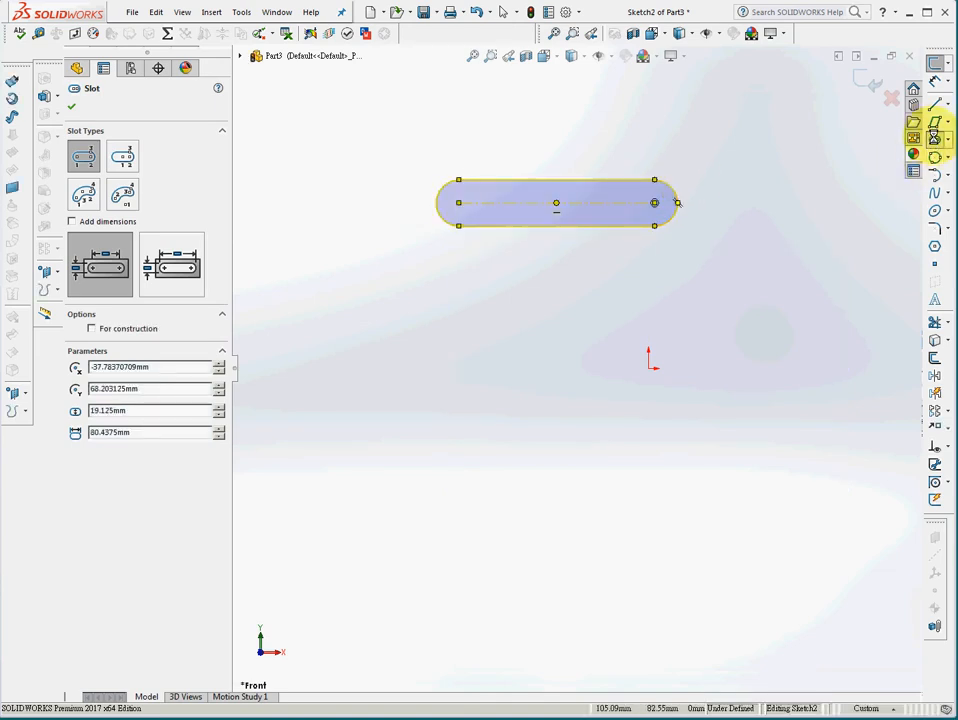
- Sketch a horizontal centerpoint straight slot directly below the first slot, about 96 mm between centers and 21 mm wide
left_click(950, 139)
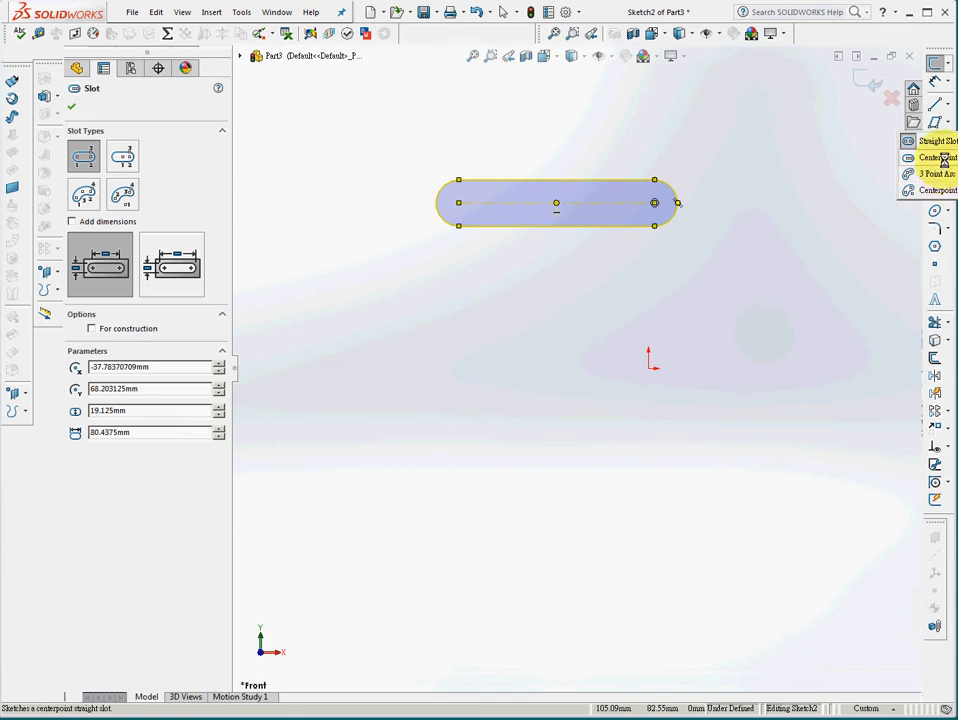
left_click(940, 158)
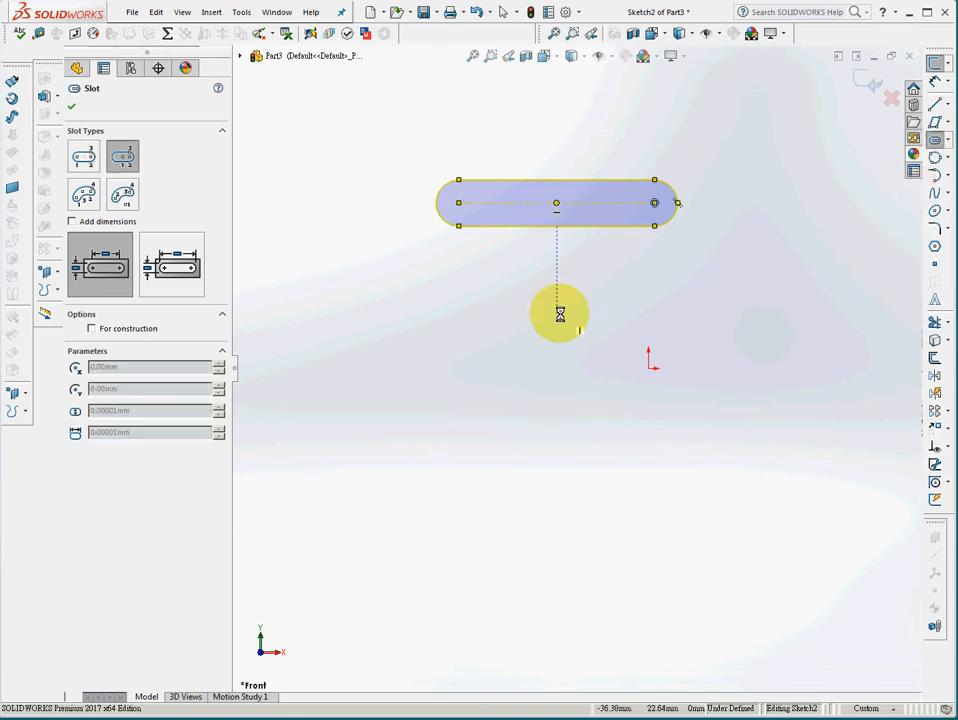
left_click(558, 314)
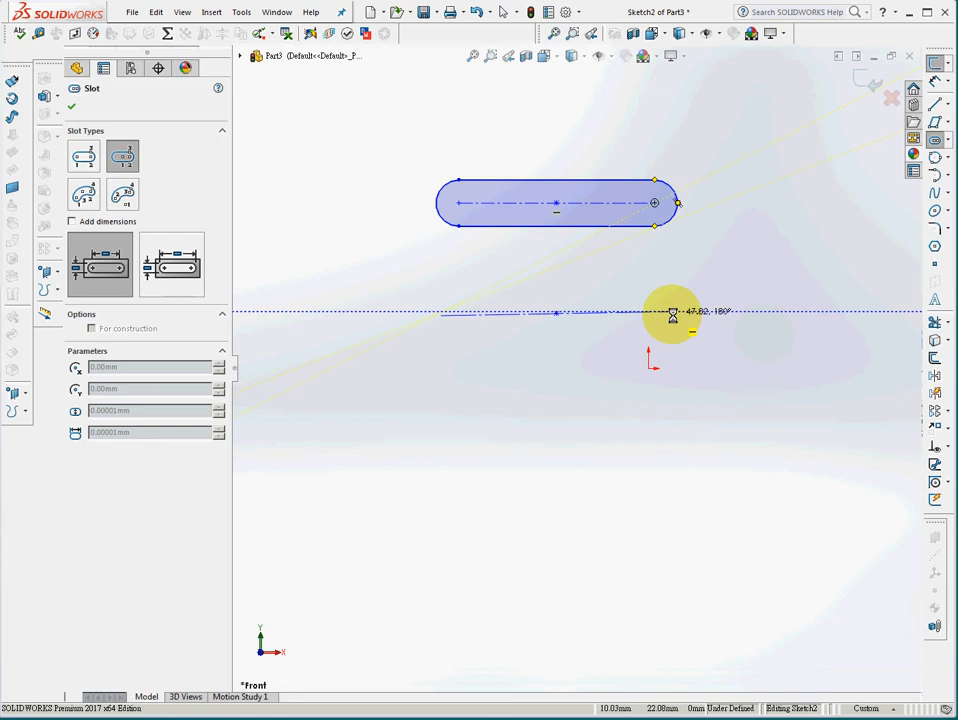
left_click(673, 314)
left_click(680, 289)
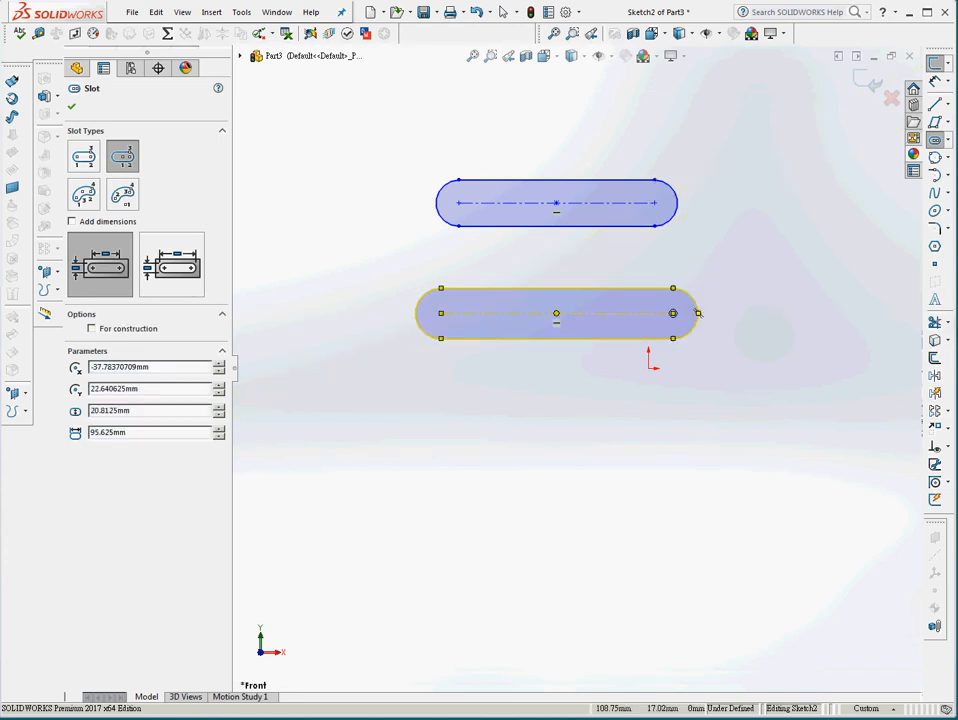
- Sketch a horizontal straight slot below the origin, about 91 mm between centers and 20 mm wide
left_click(947, 142)
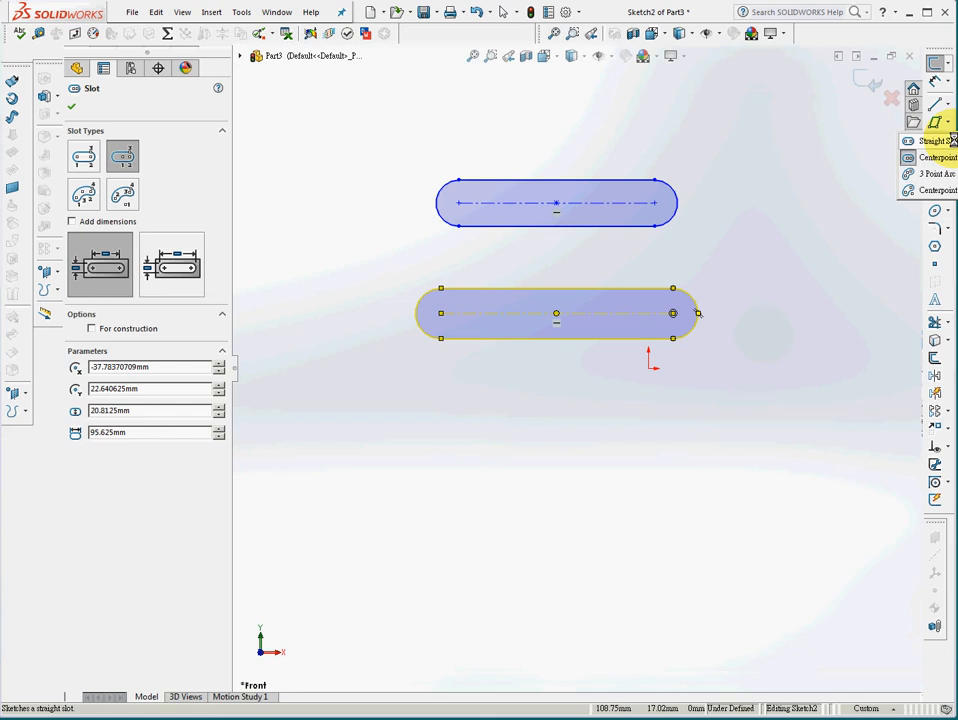
left_click(945, 141)
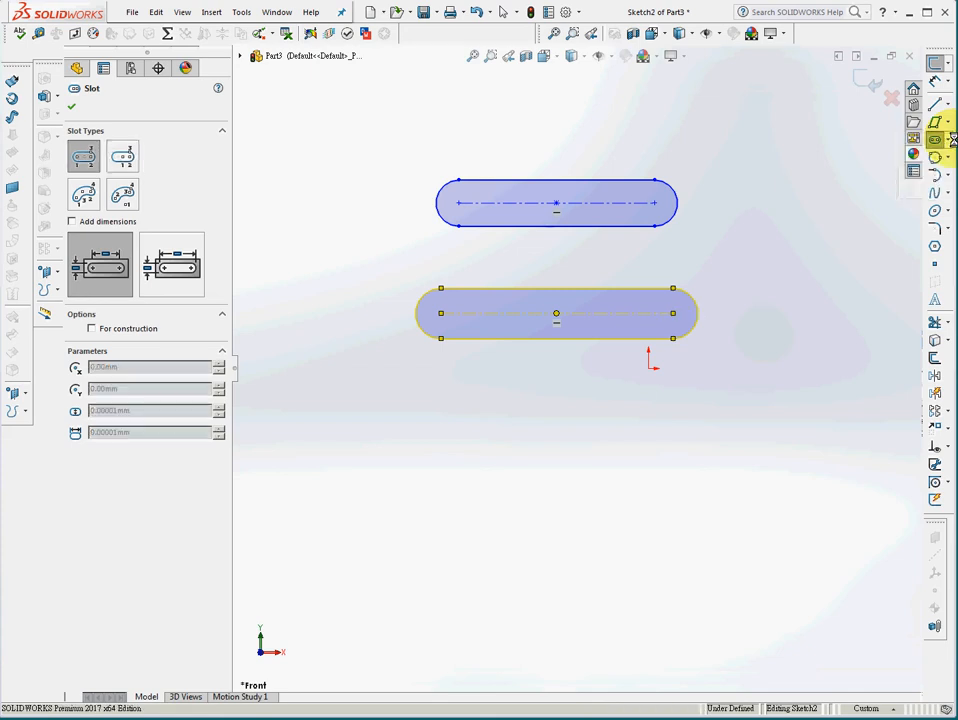
left_click(447, 467)
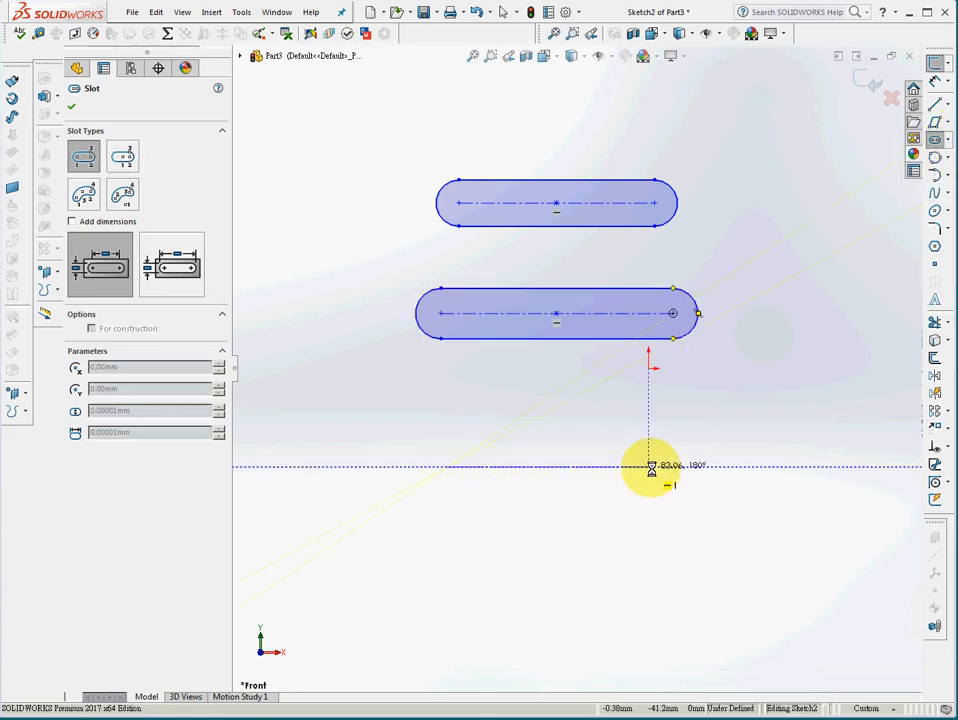
left_click(669, 466)
left_click(670, 443)
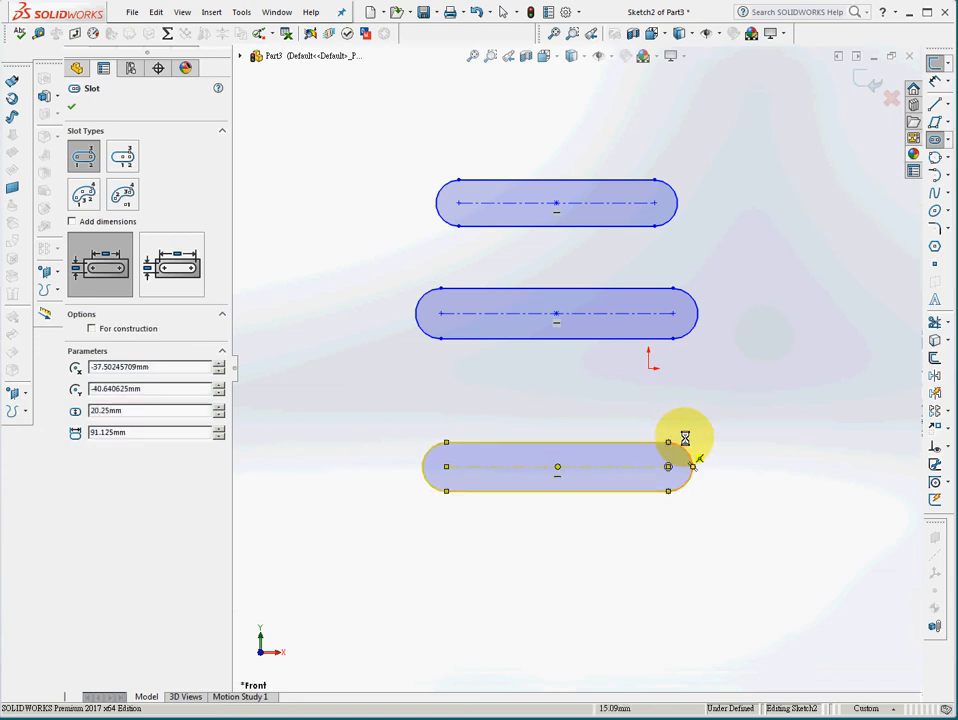
- Sketch a horizontal centerpoint straight slot beneath the other three slots, about 123 mm between centers and 15 mm wide
left_click(949, 140)
left_click(949, 158)
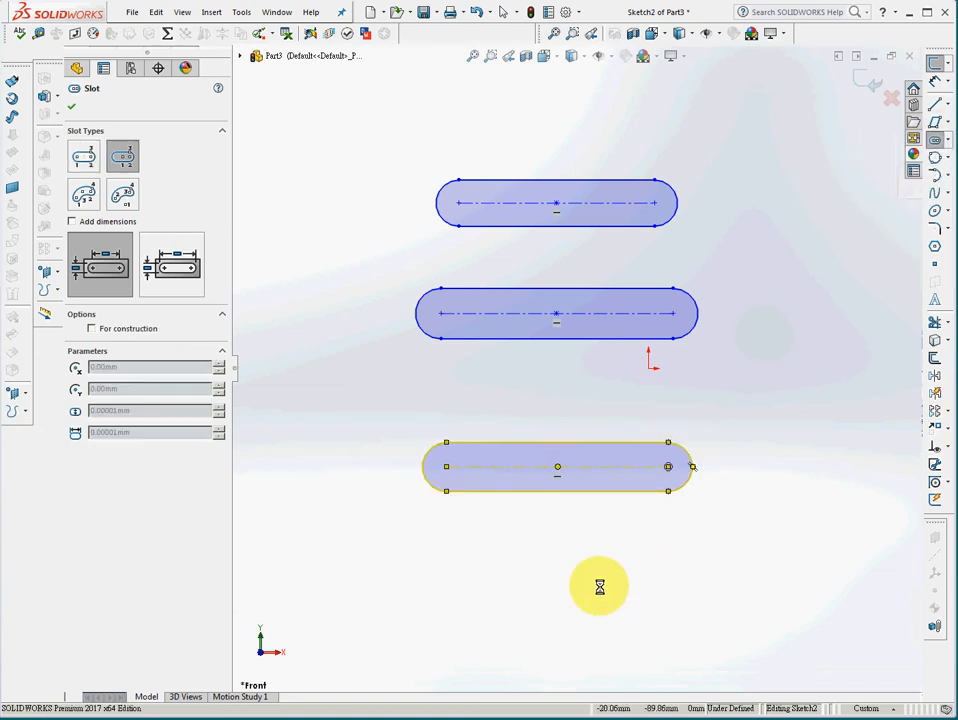
left_click(563, 579)
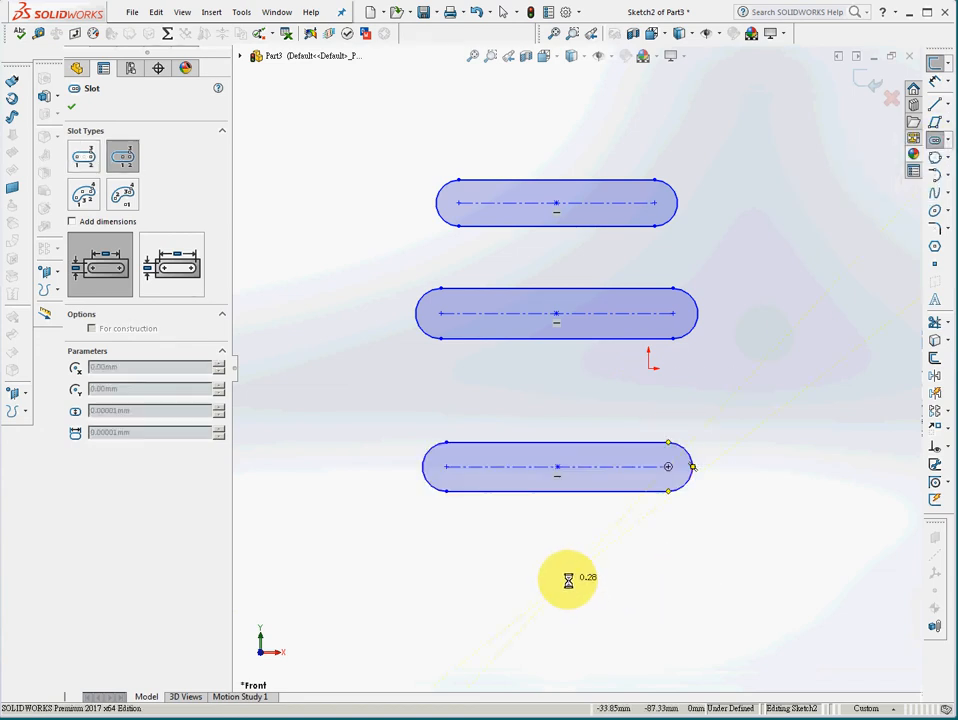
left_click(715, 580)
left_click(709, 562)
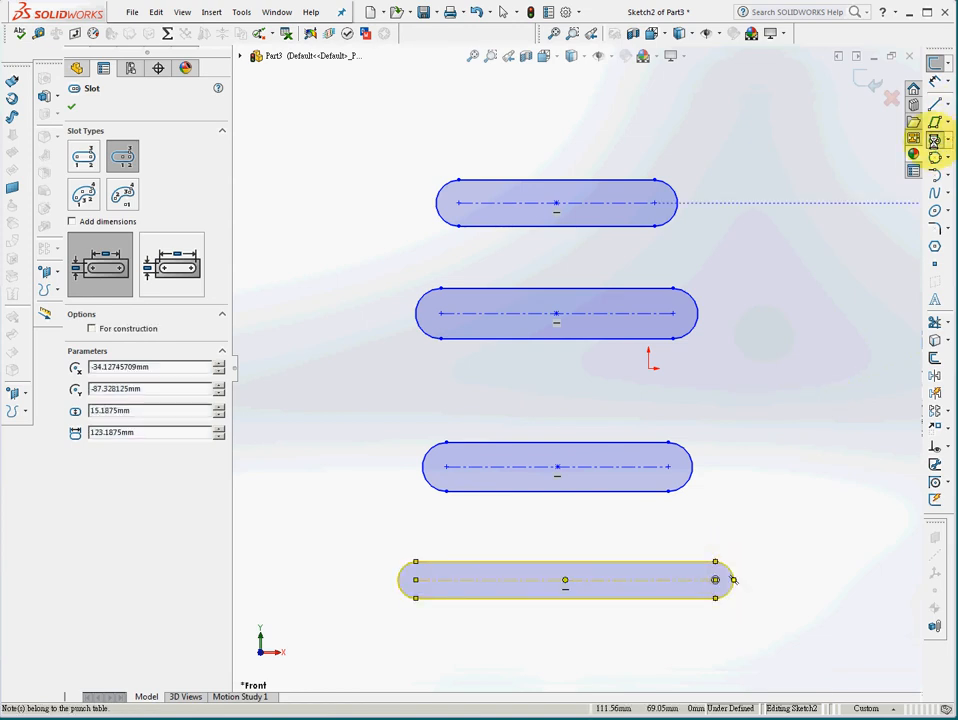
- Delete all four straight slots from the sketch
key("Escape")
left_click_drag(355, 111, 793, 641)
key("Delete")
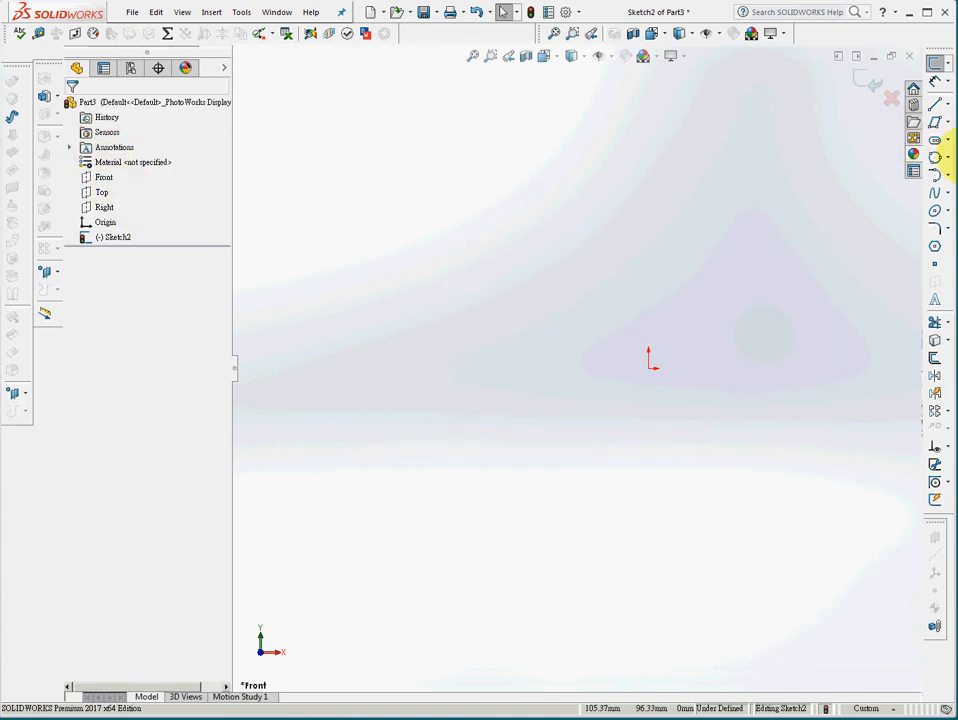
- Sketch an upward-bulging 3 point arc slot left of the origin, about 51 mm radius, 116° and 11 mm wide
left_click(946, 140)
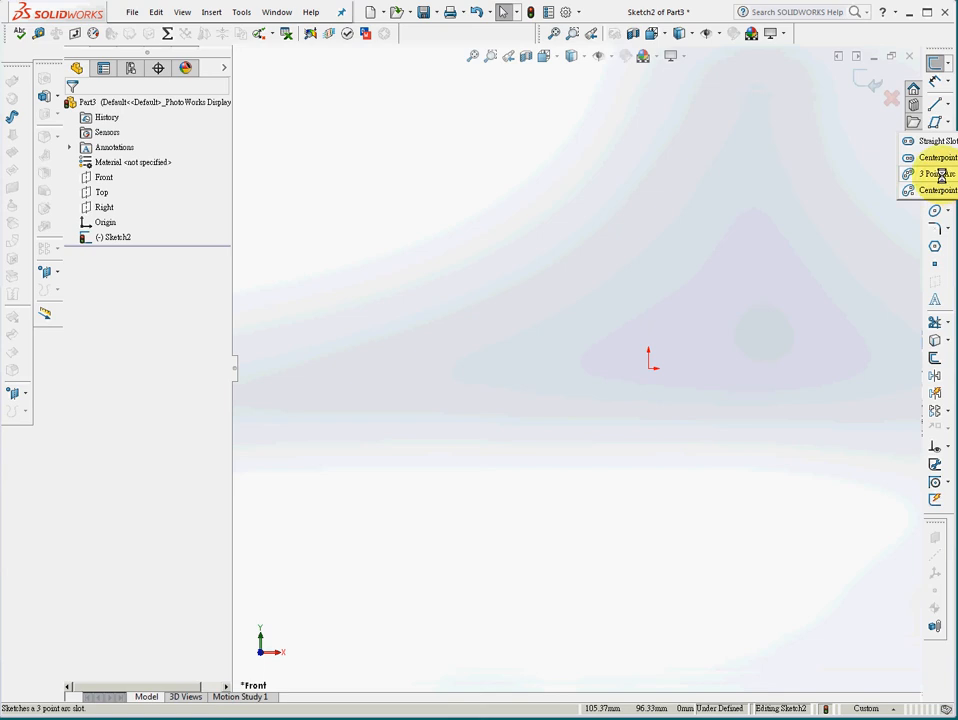
left_click(941, 174)
left_click(391, 305)
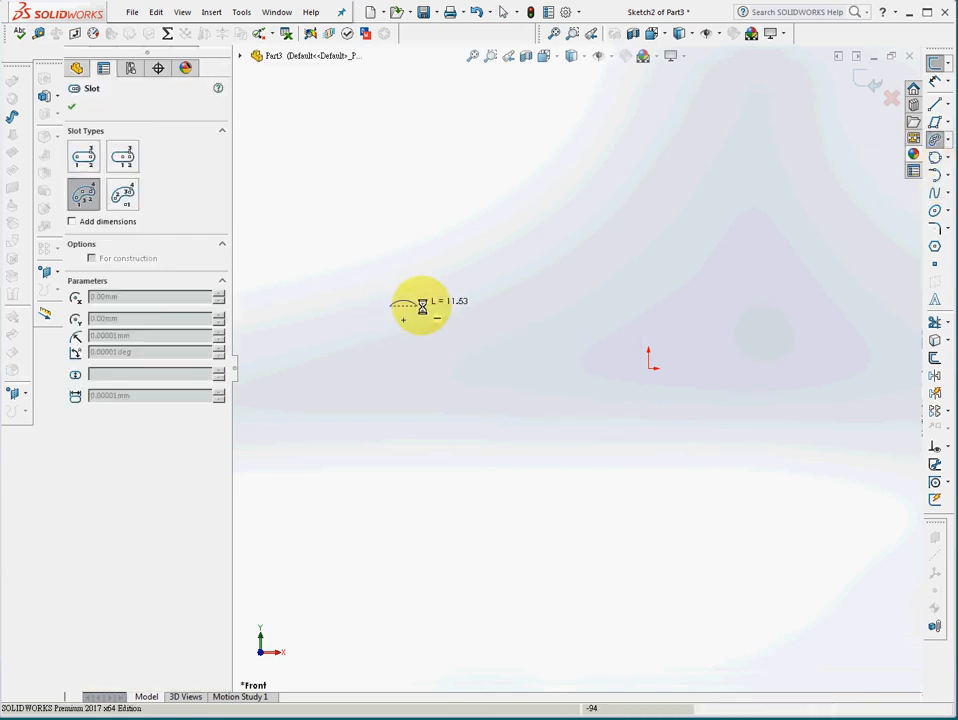
left_click(594, 300)
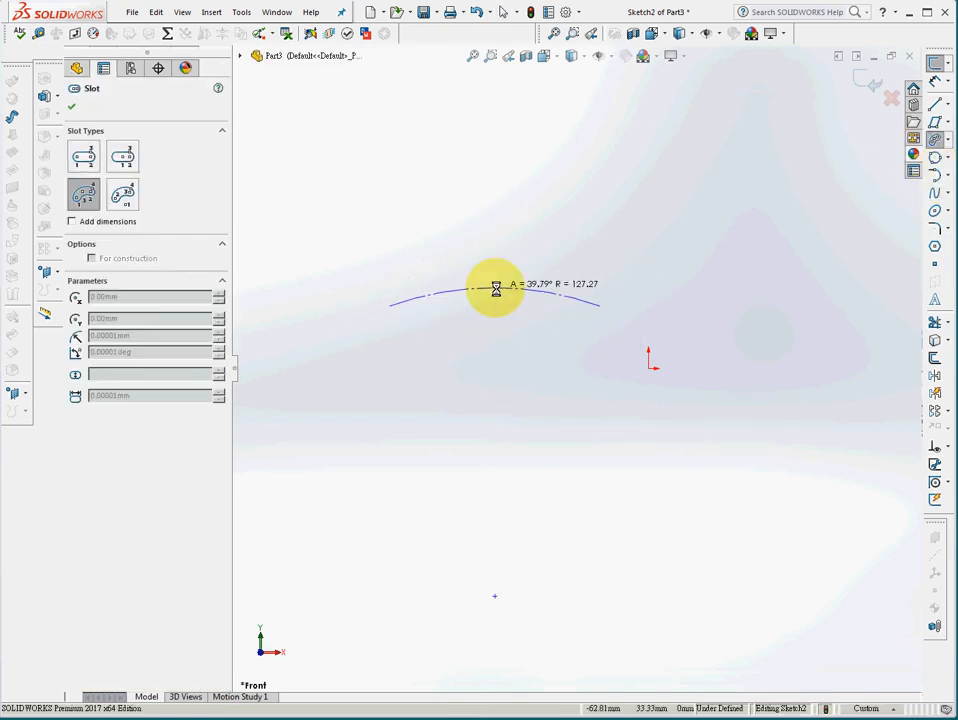
left_click(496, 248)
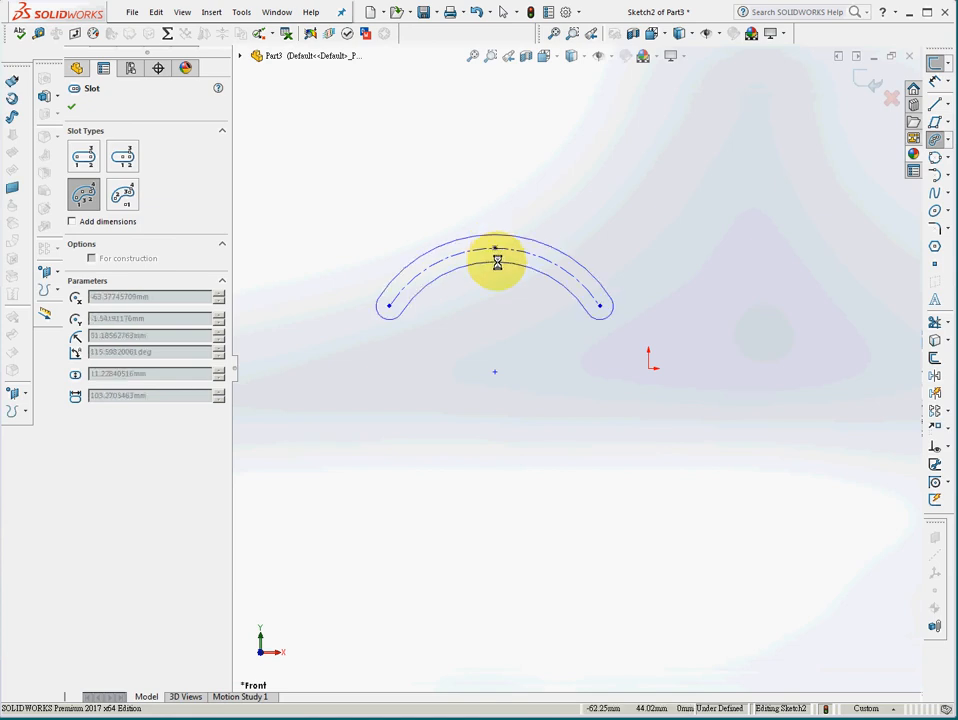
left_click(495, 263)
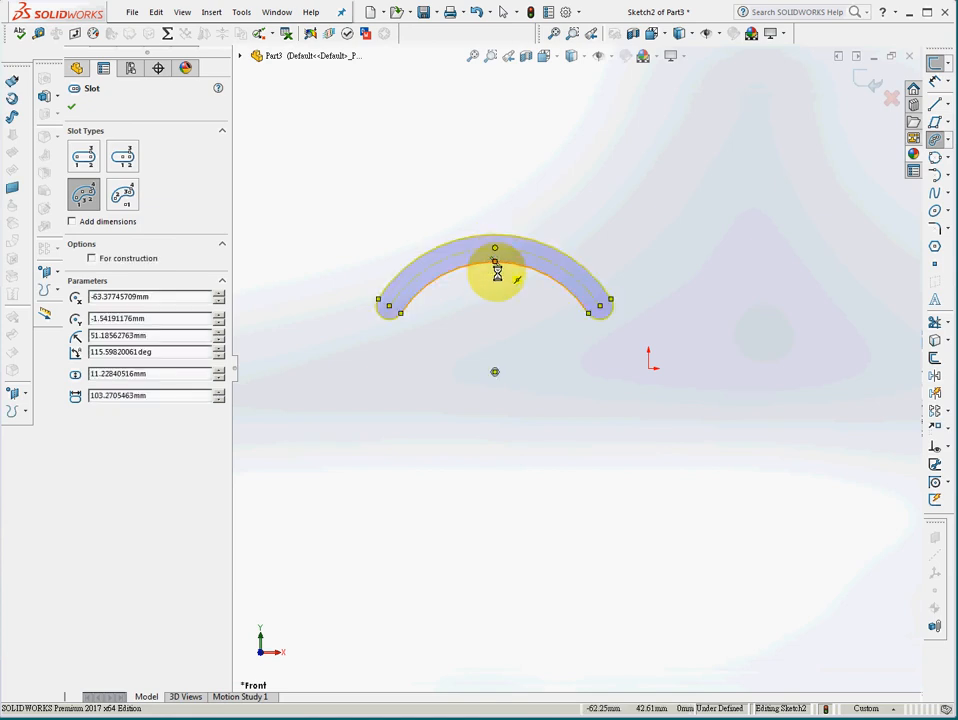
- Sketch a second 3 point arc slot directly below the first, about 49 mm radius, 129° and 12 mm wide
left_click(612, 519)
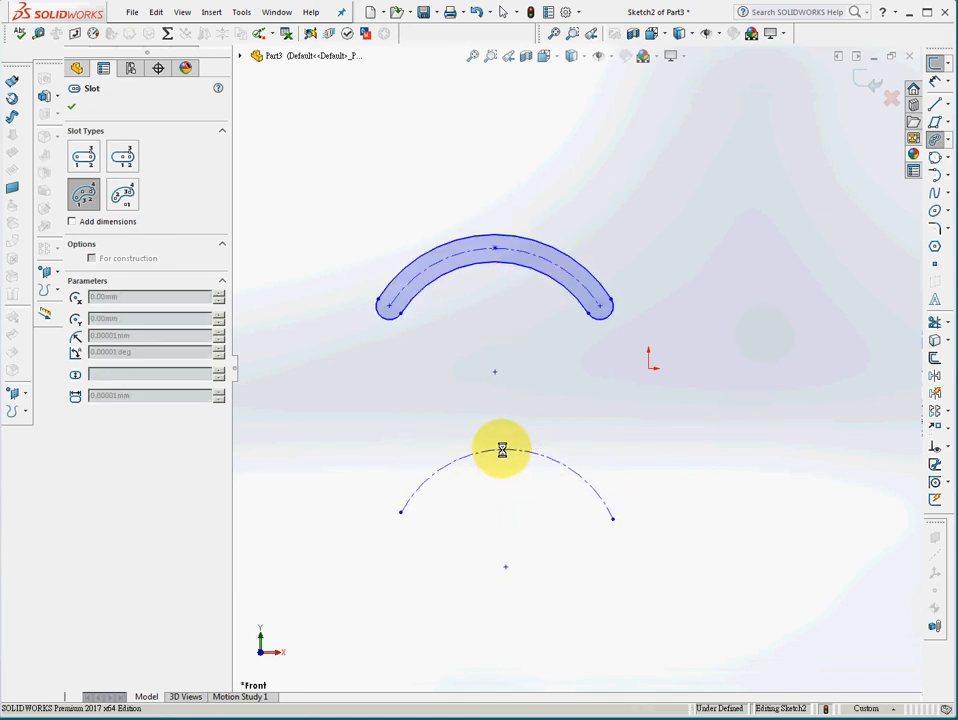
left_click(502, 450)
left_click(612, 493)
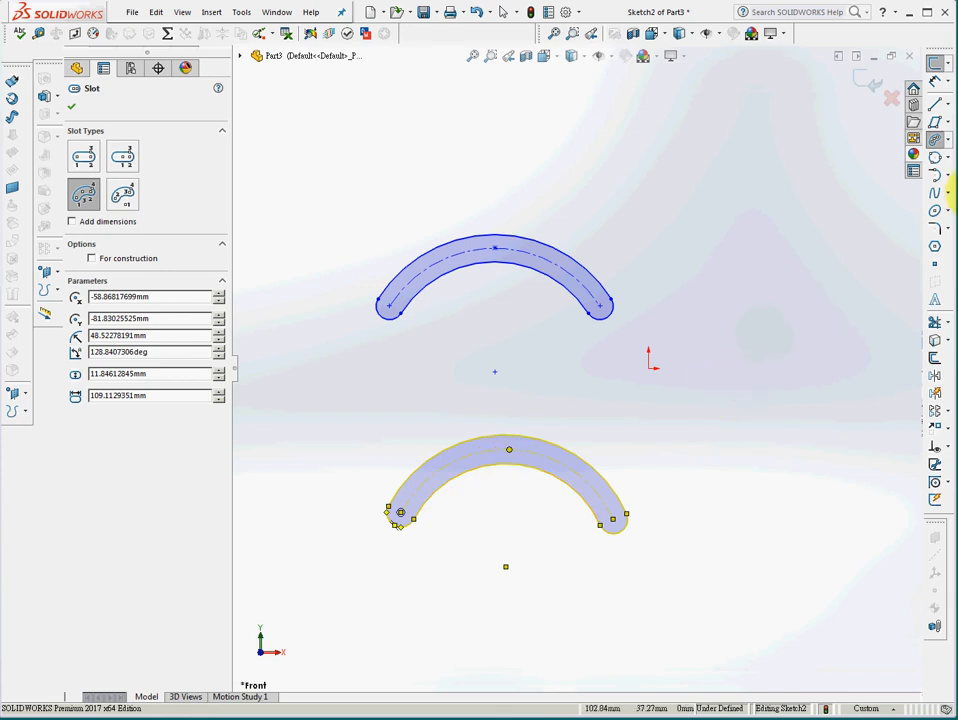
- Sketch a centerpoint arc slot right of the origin, about 28 mm radius, 116° and 6 mm wide
left_click(948, 140)
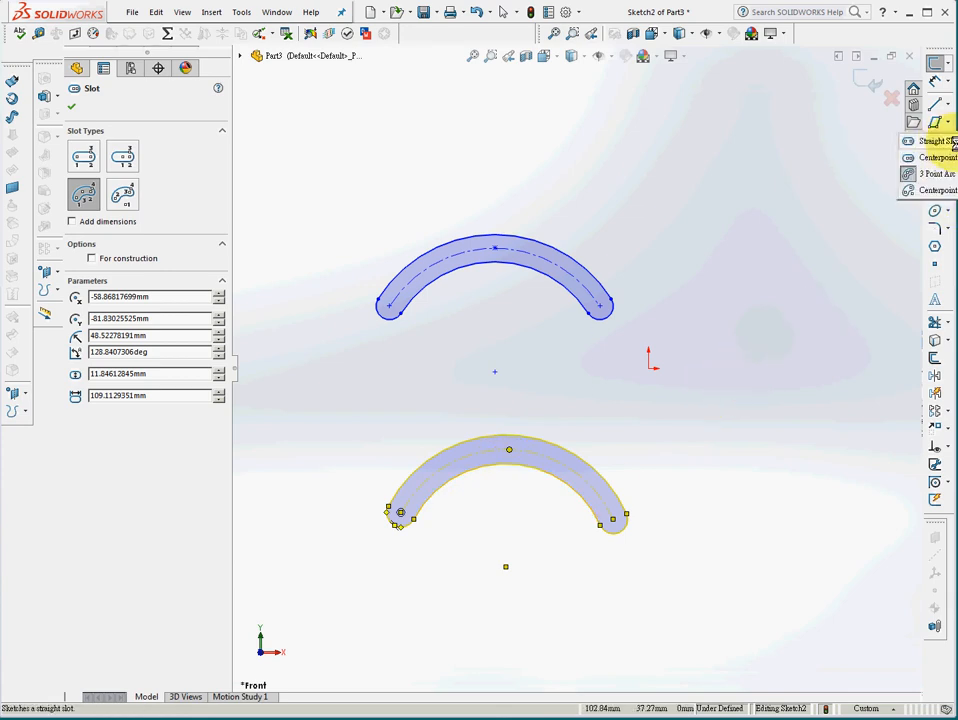
left_click(946, 190)
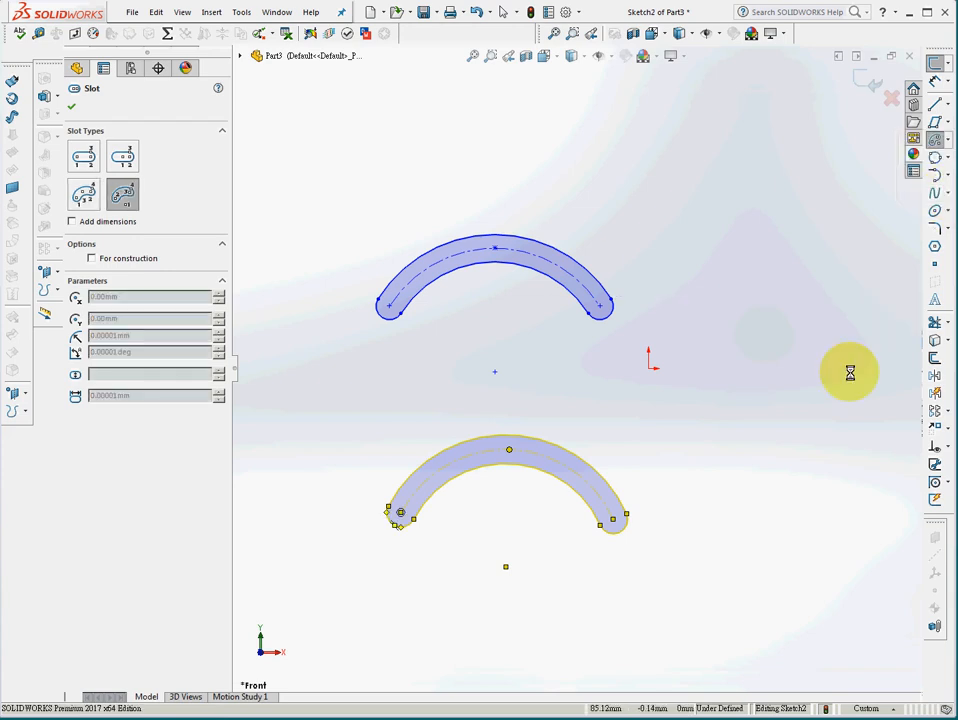
left_click(783, 387)
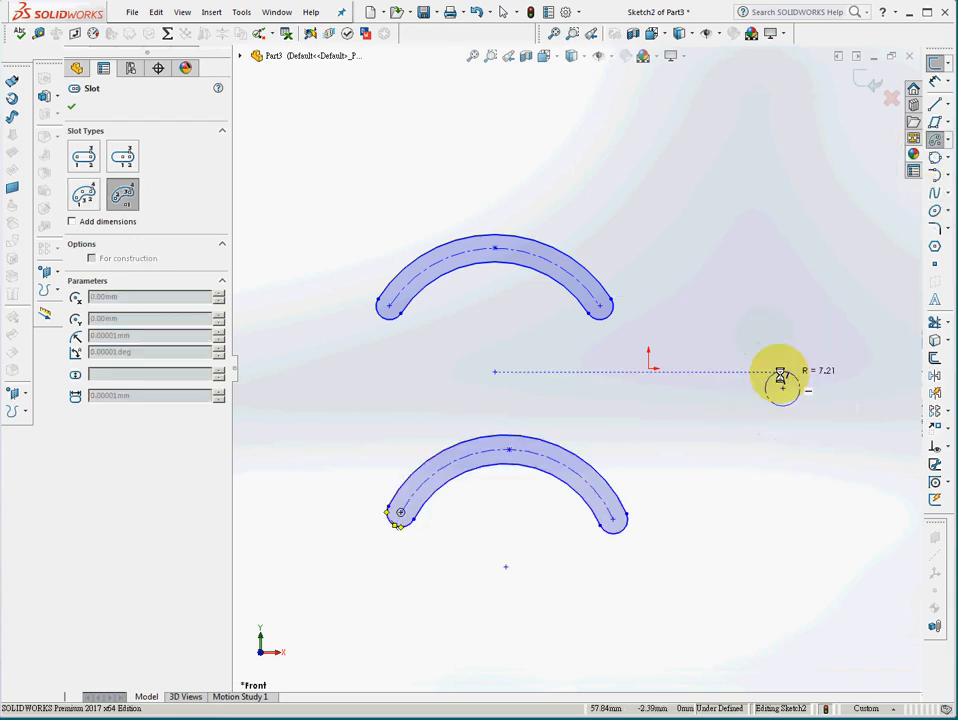
left_click(725, 352)
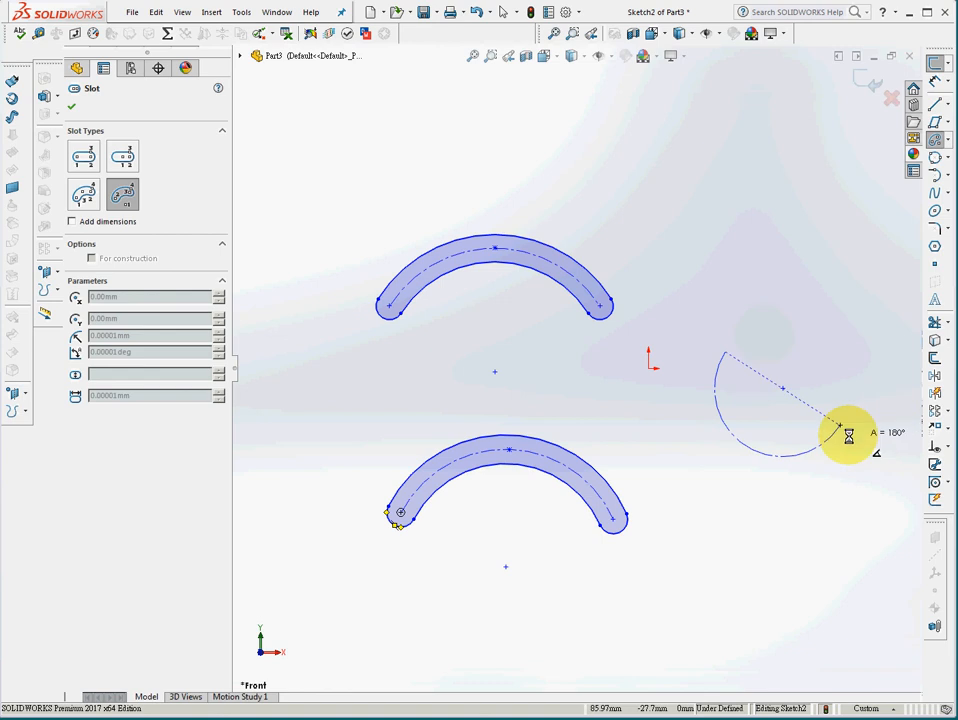
left_click(843, 352)
left_click(841, 358)
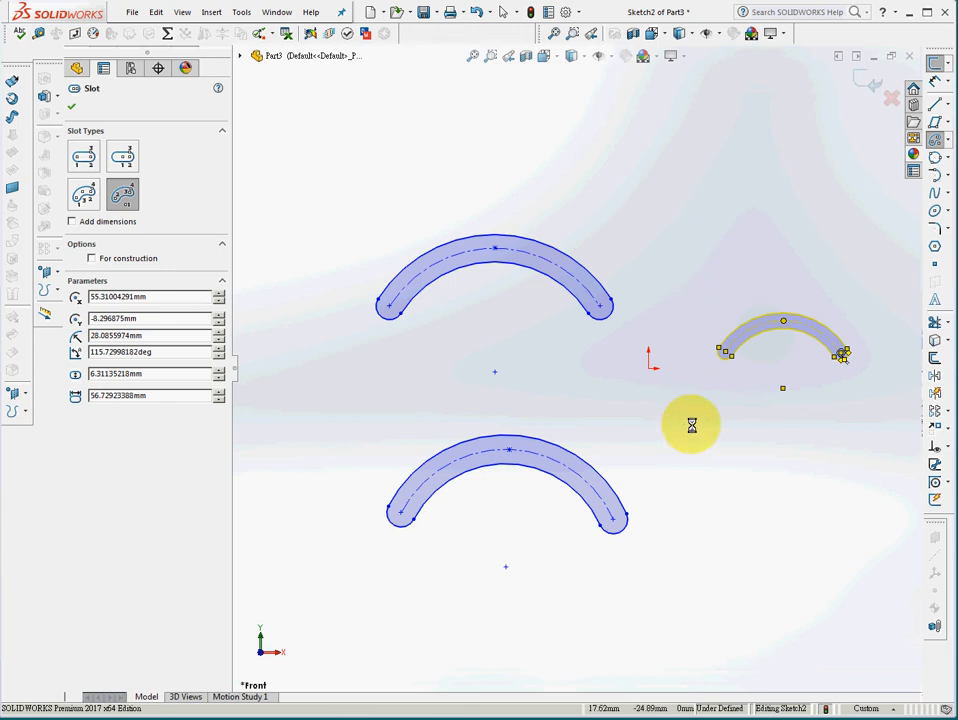
- Sketch a centerpoint arc slot well above the origin, about 64 mm radius, 93° and 18 mm wide
left_click(686, 263)
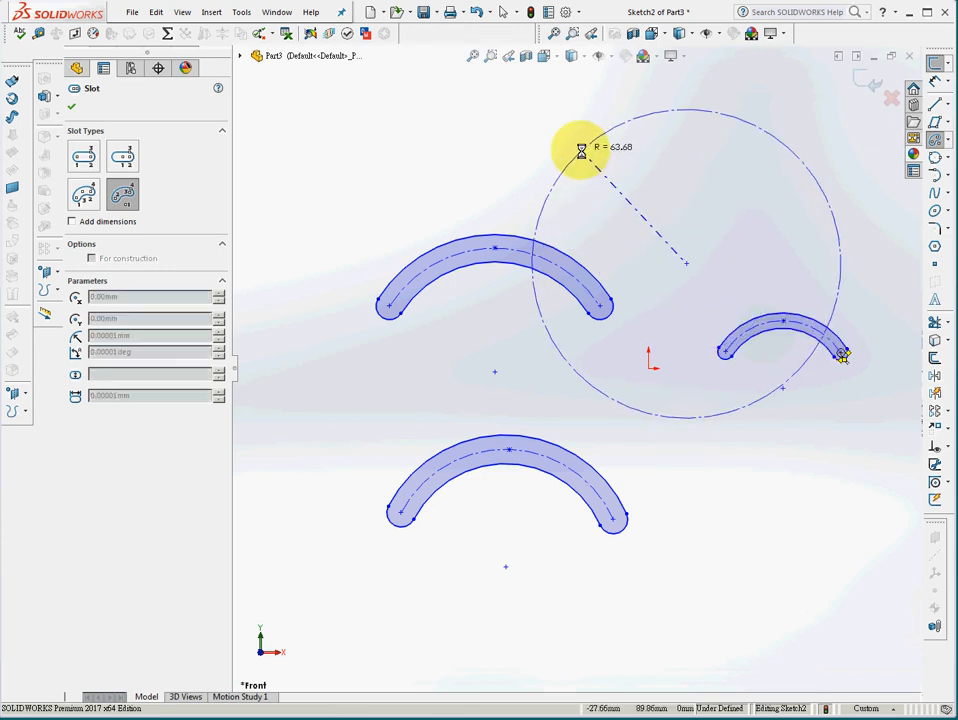
left_click(585, 147)
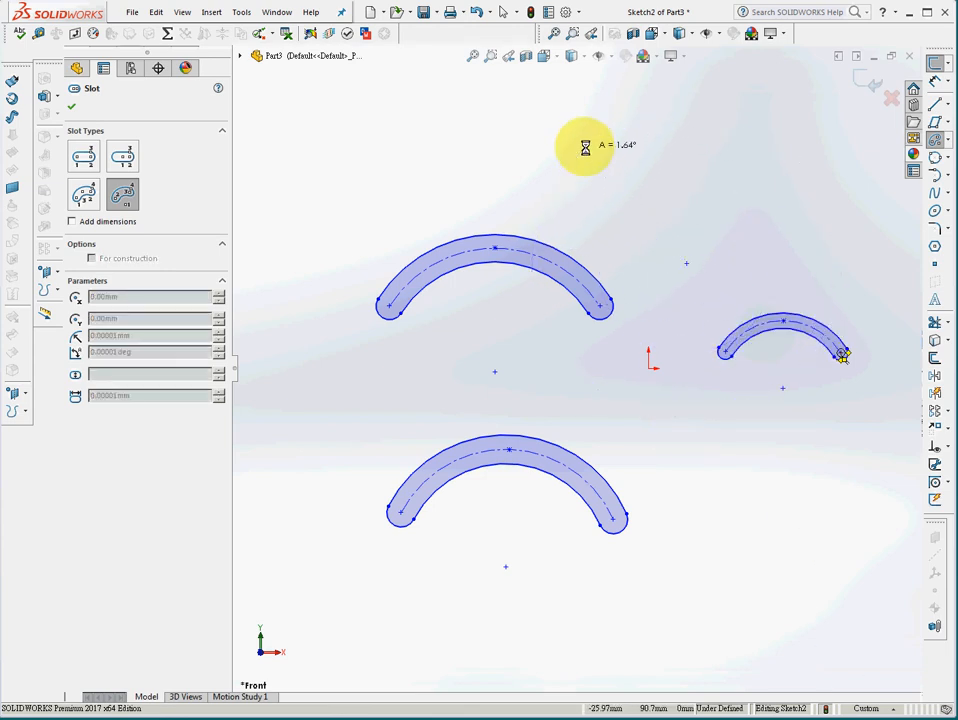
left_click(803, 164)
left_click(791, 185)
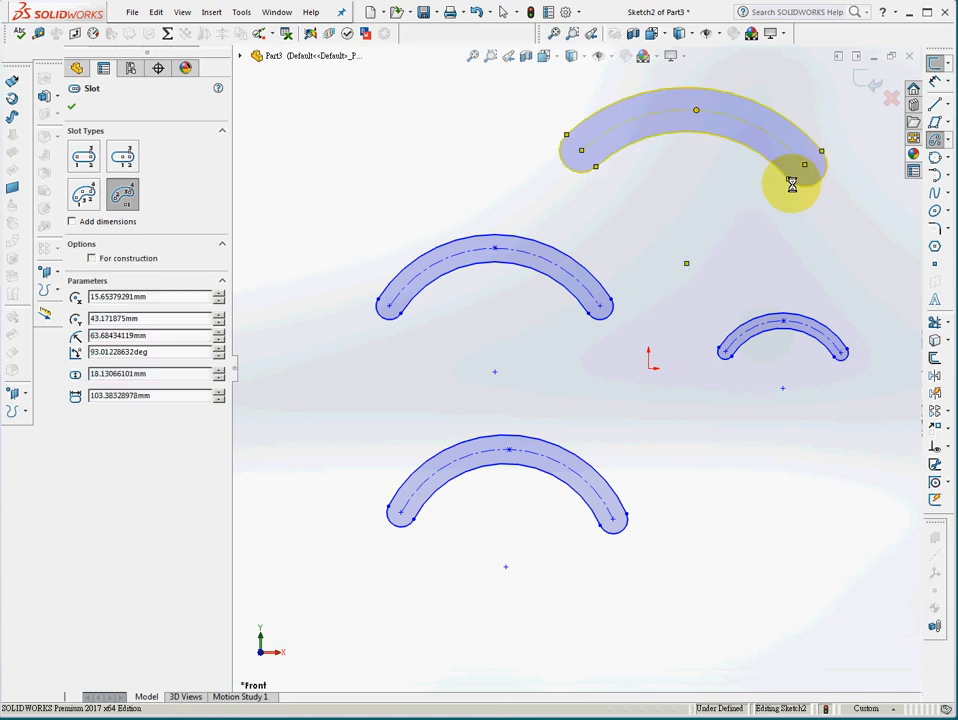
- Delete all four arc slots from the sketch
left_click(936, 140)
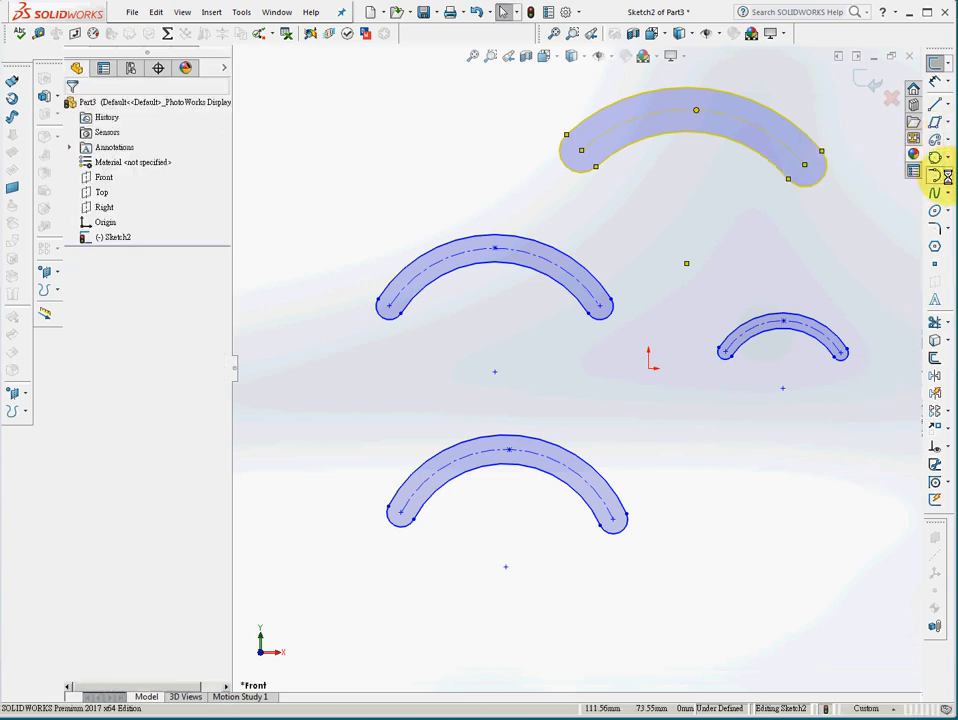
left_click(712, 214)
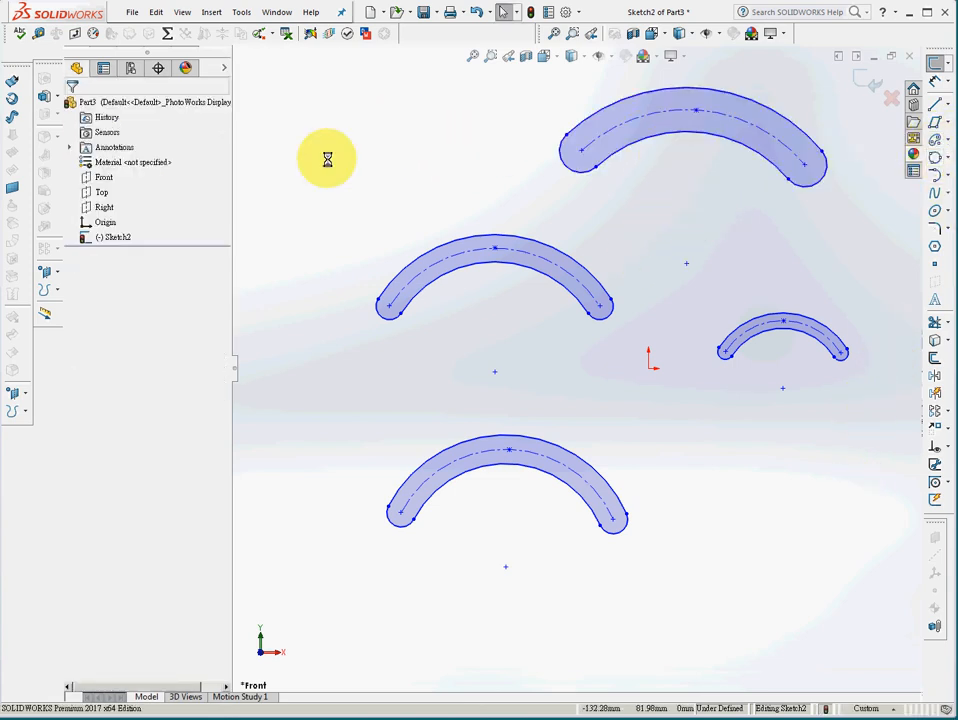
mouse_move(304, 74)
left_mouse_down()
mouse_move(786, 437)
mouse_move(853, 566)
left_mouse_up()
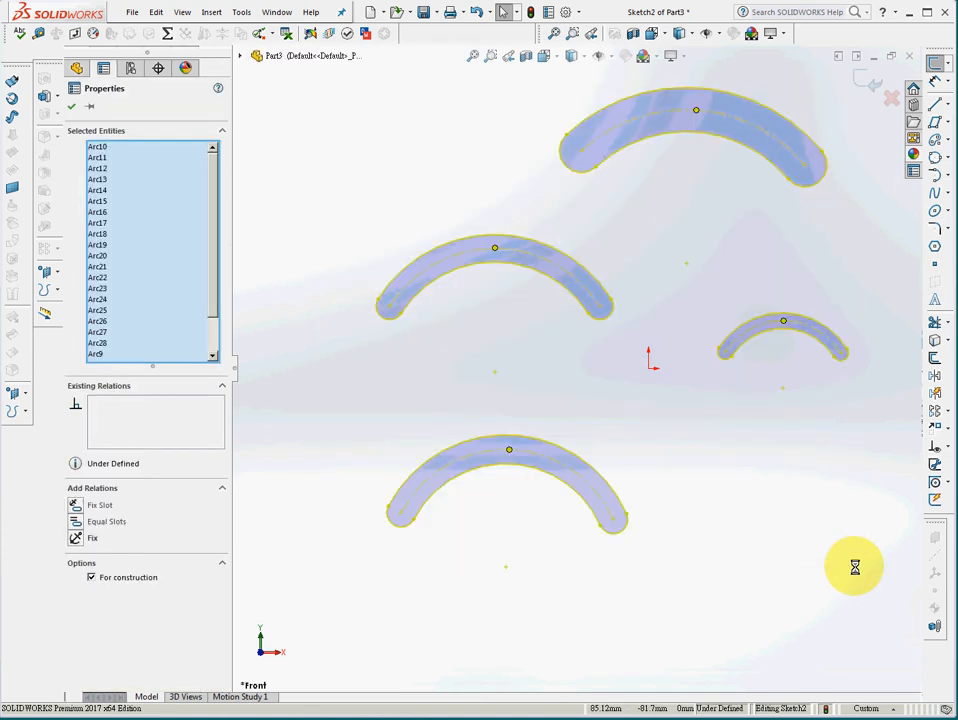
key("Delete")
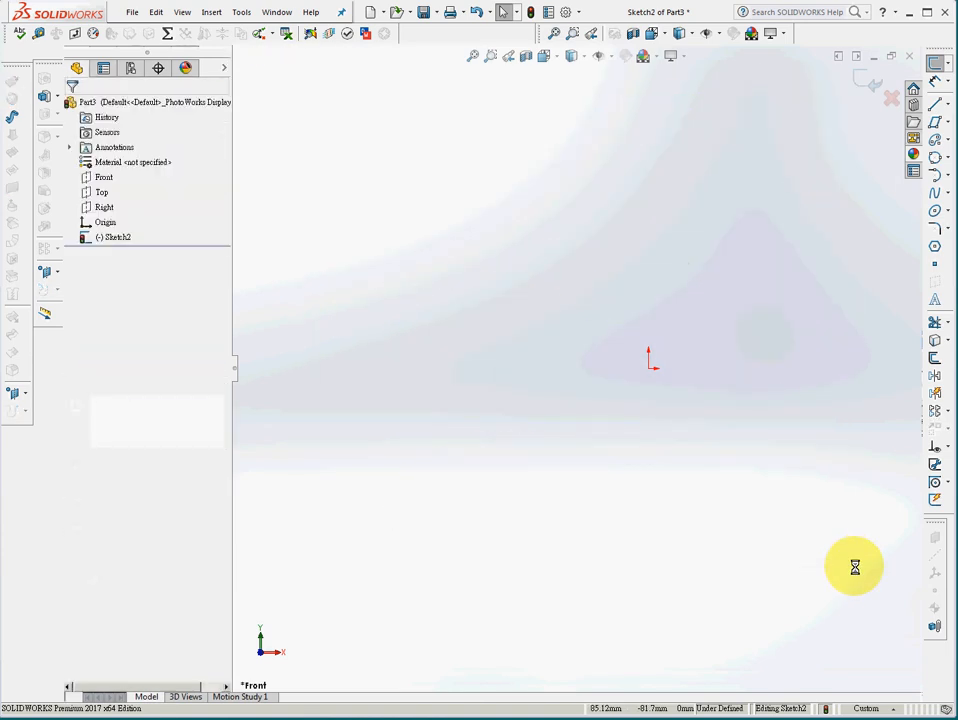
- Sketch a centerpoint arc above the origin, centered on the origin, with about 64 mm radius and 92° angle
left_click(947, 175)
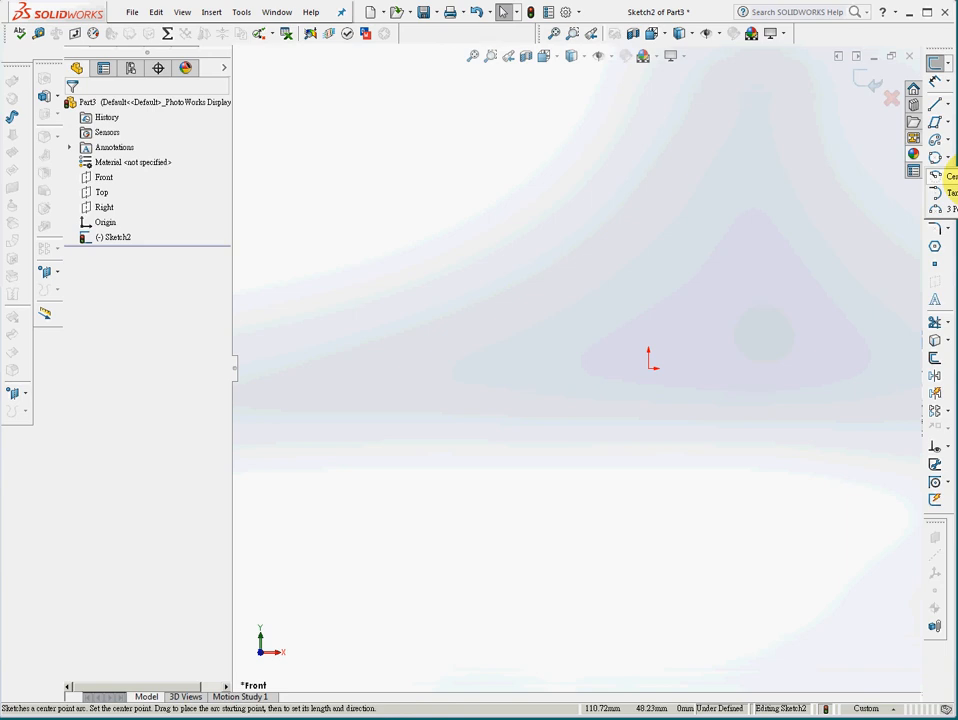
left_click(950, 176)
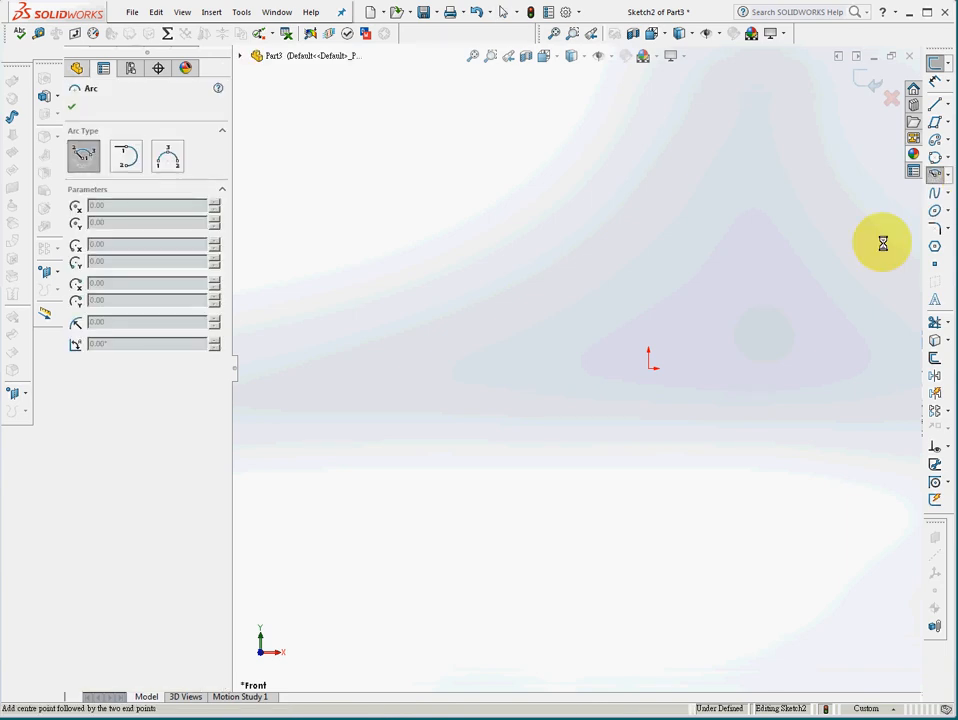
left_click(648, 368)
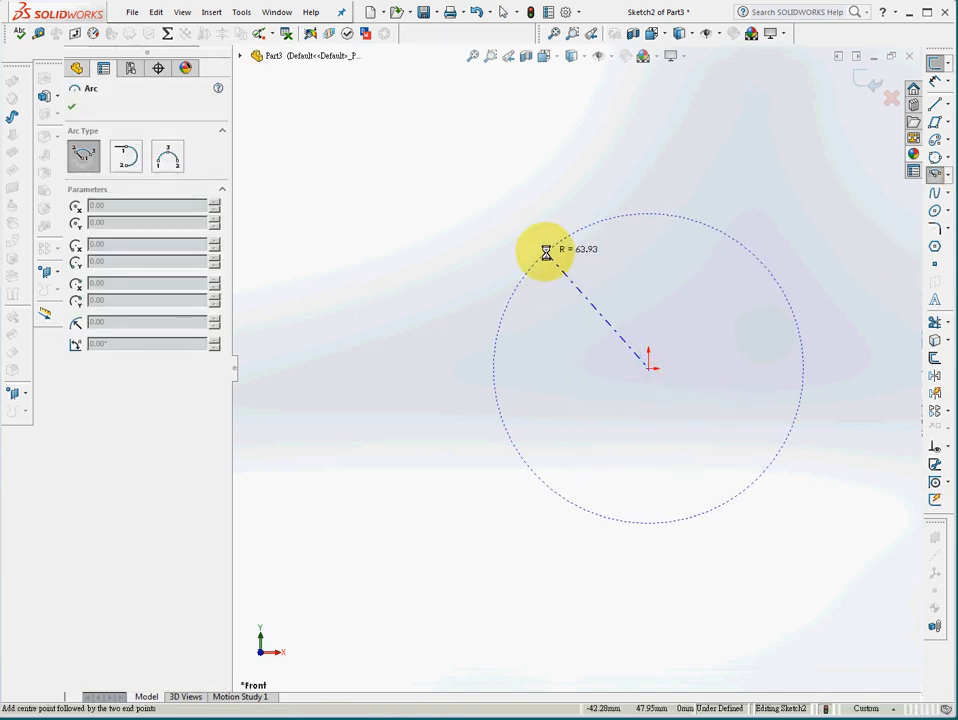
left_click(546, 253)
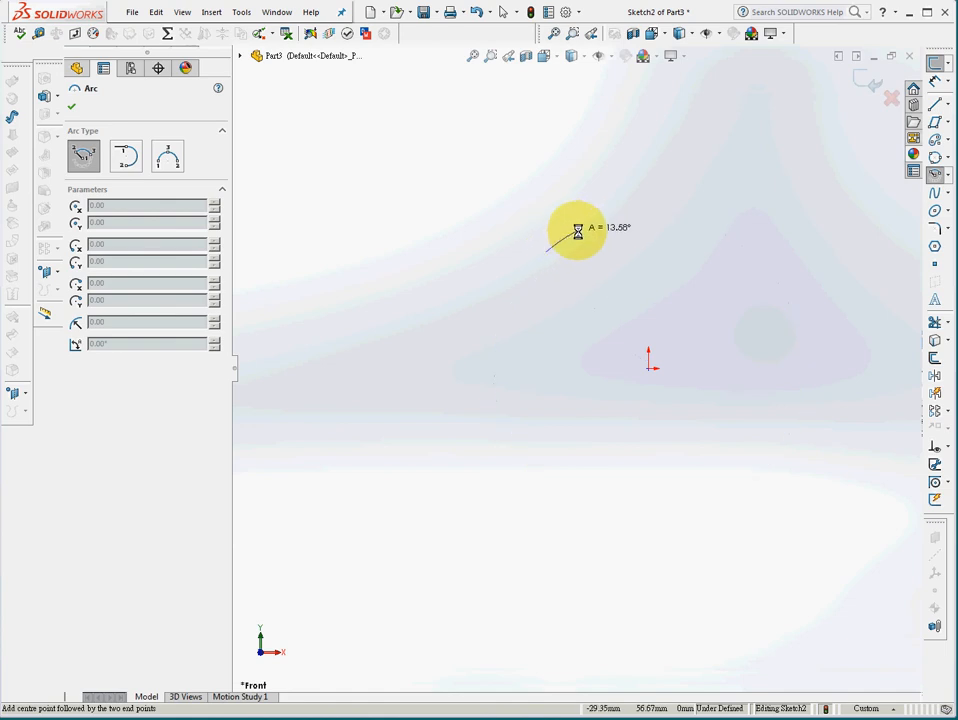
left_click(765, 273)
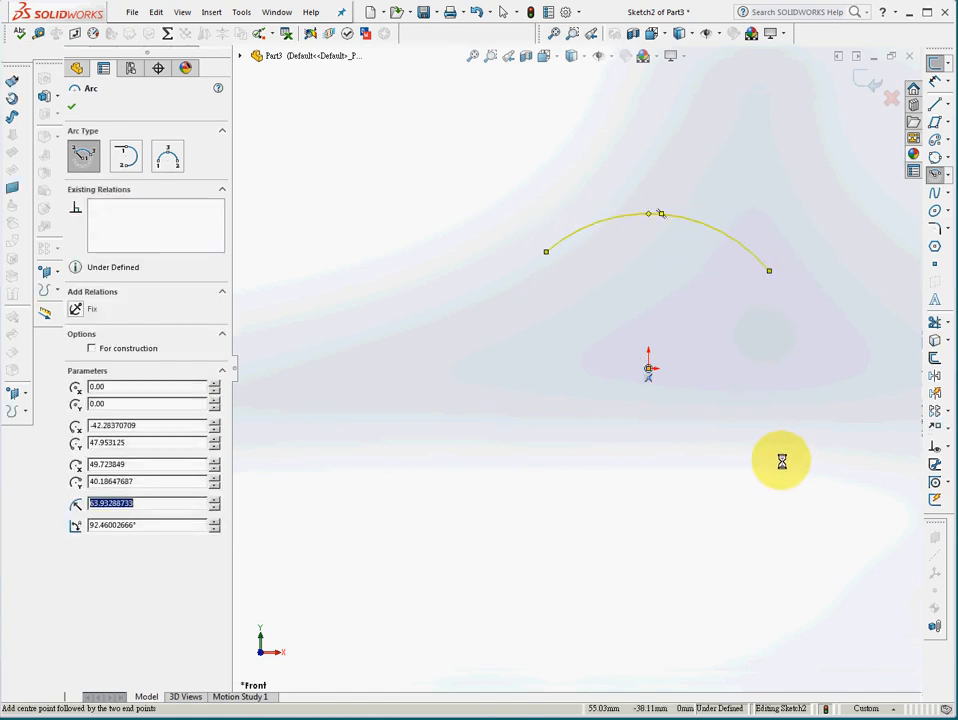
- Dimension the angle between the arc's endpoints about the origin and set it to 90°
left_click(932, 74)
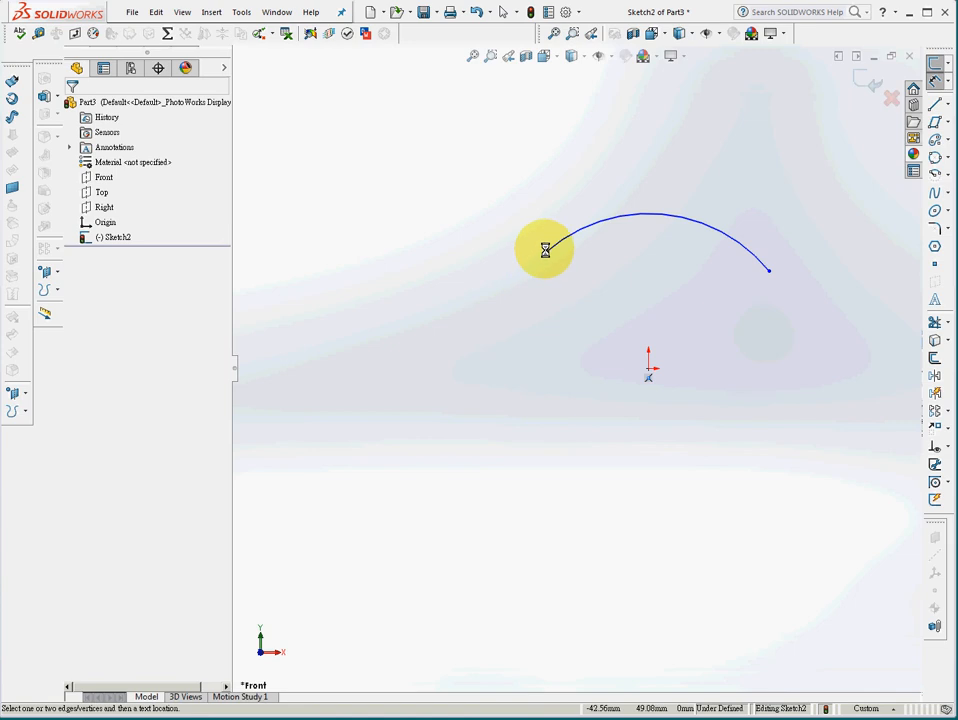
left_click(545, 250)
left_click(646, 368)
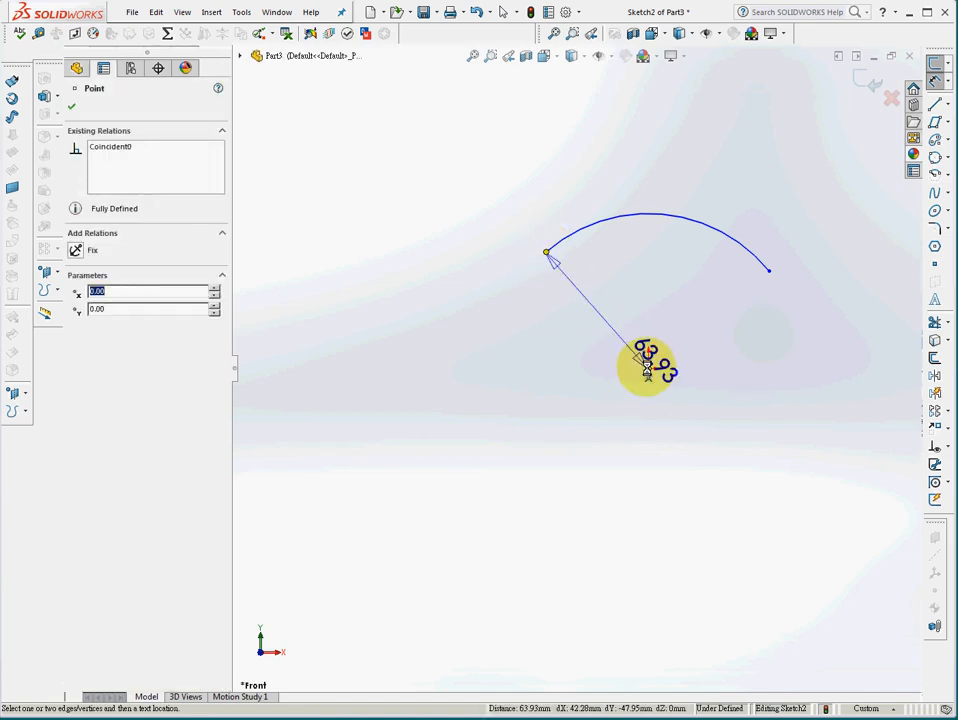
left_click(768, 270)
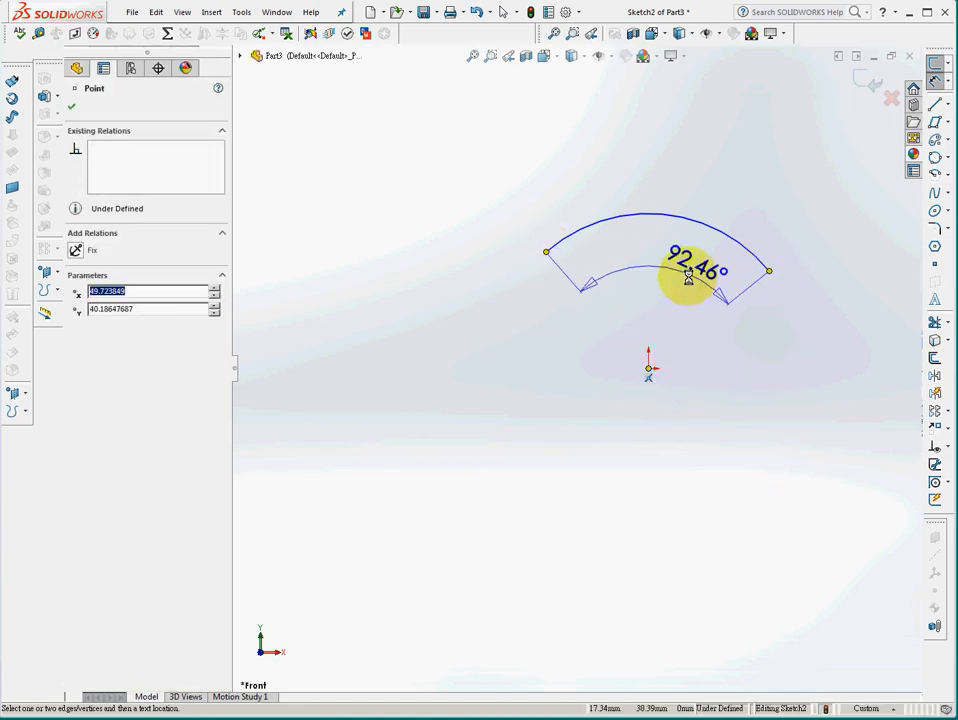
left_click(658, 296)
type("90")
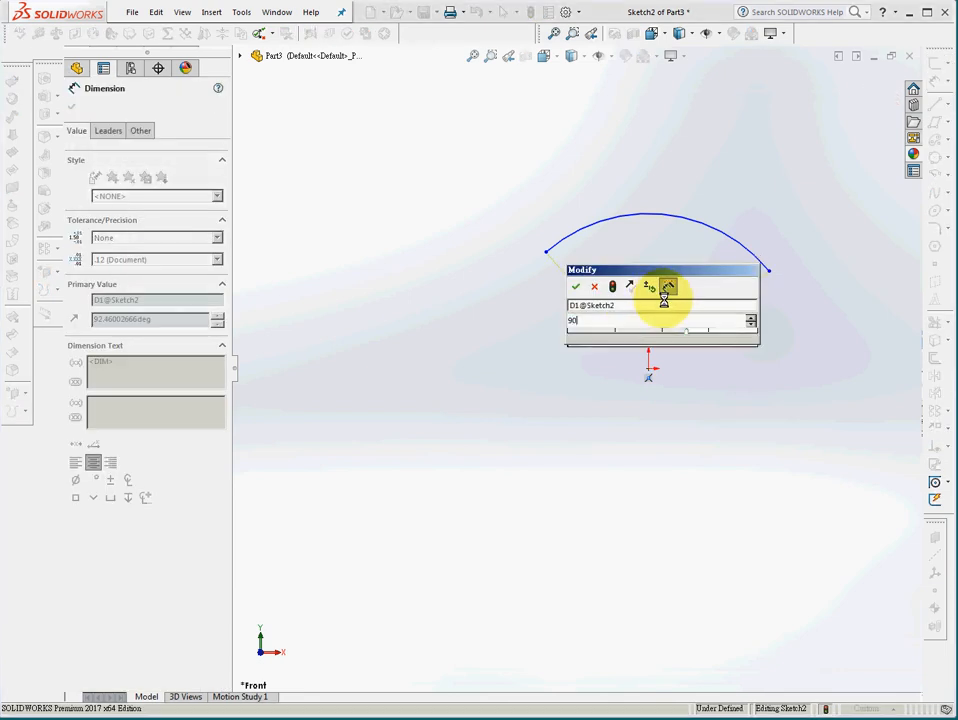
key("Return")
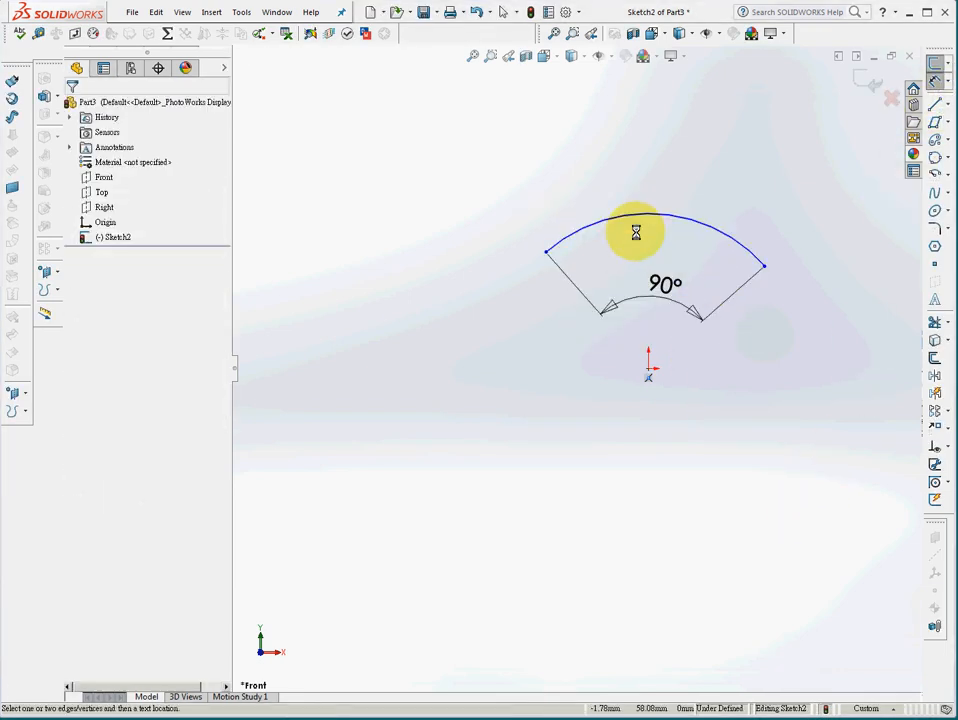
left_click(545, 251)
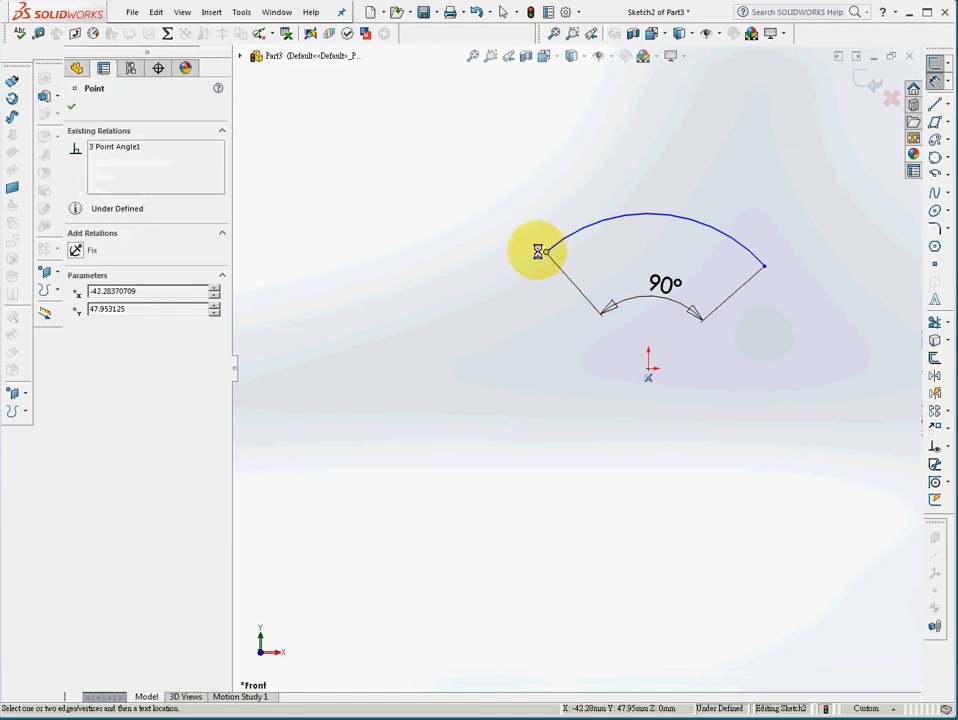
left_click(766, 267)
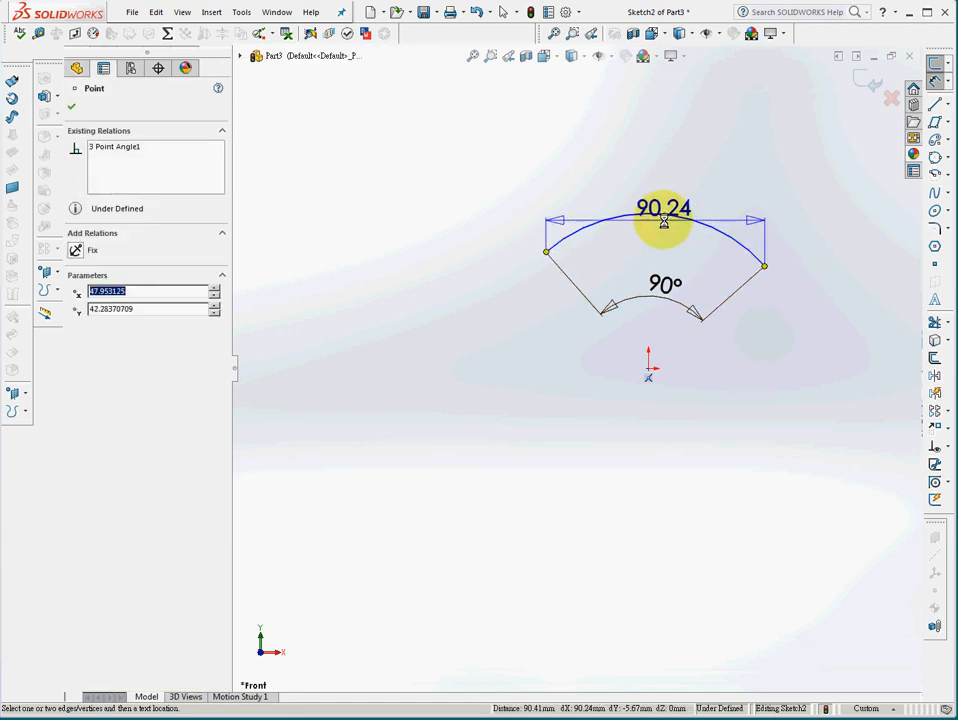
left_click(660, 215)
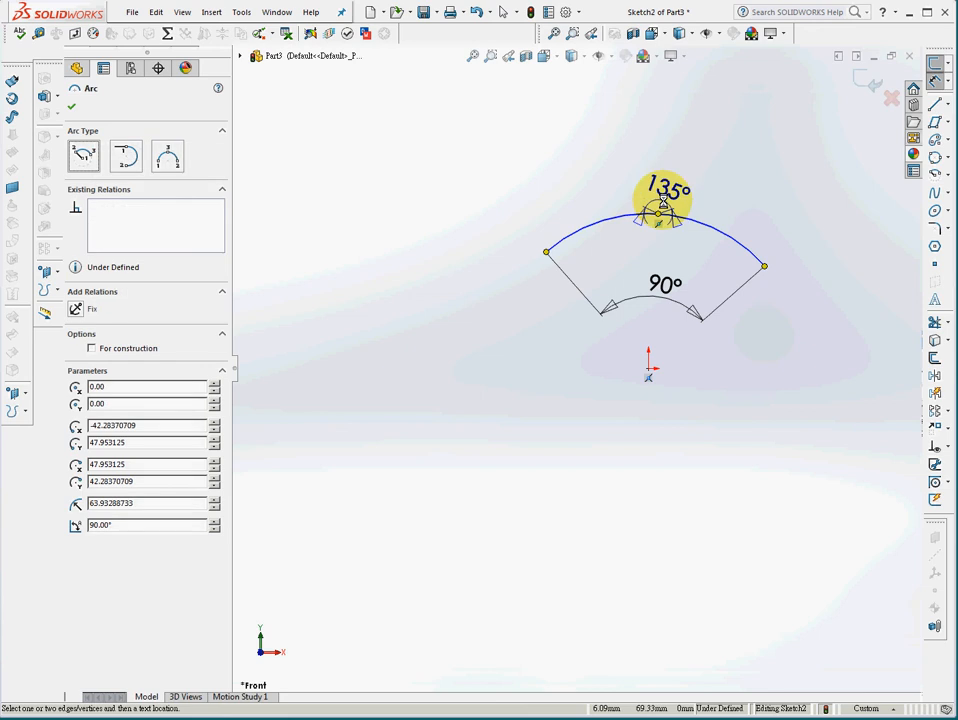
left_click(670, 212)
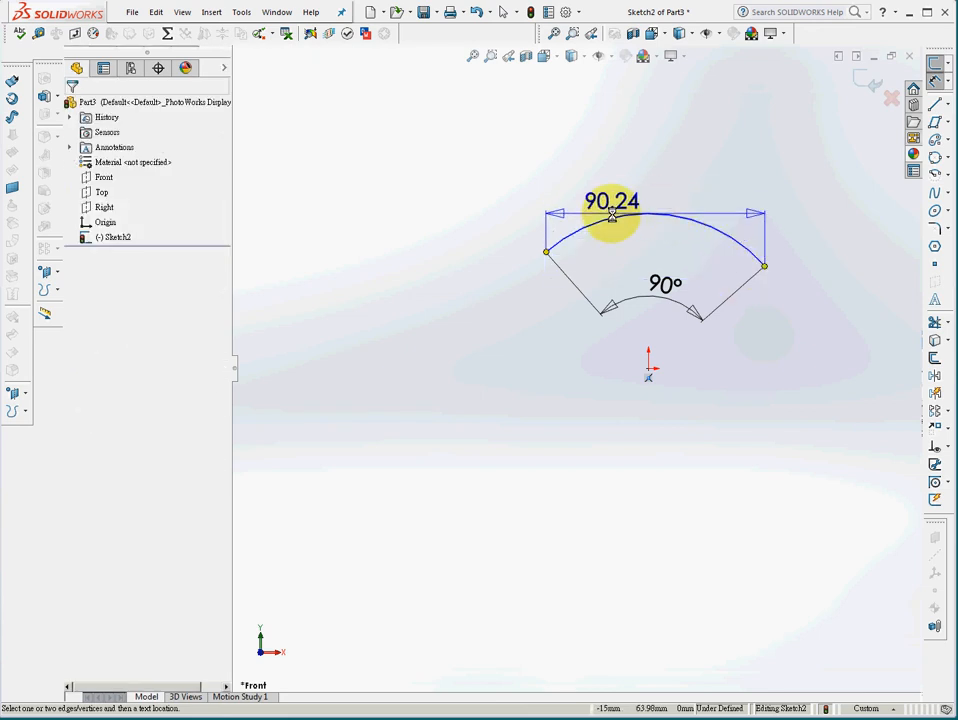
- Dimension the arc length between the arc's two endpoints and set it to 100 mm
left_click(612, 218)
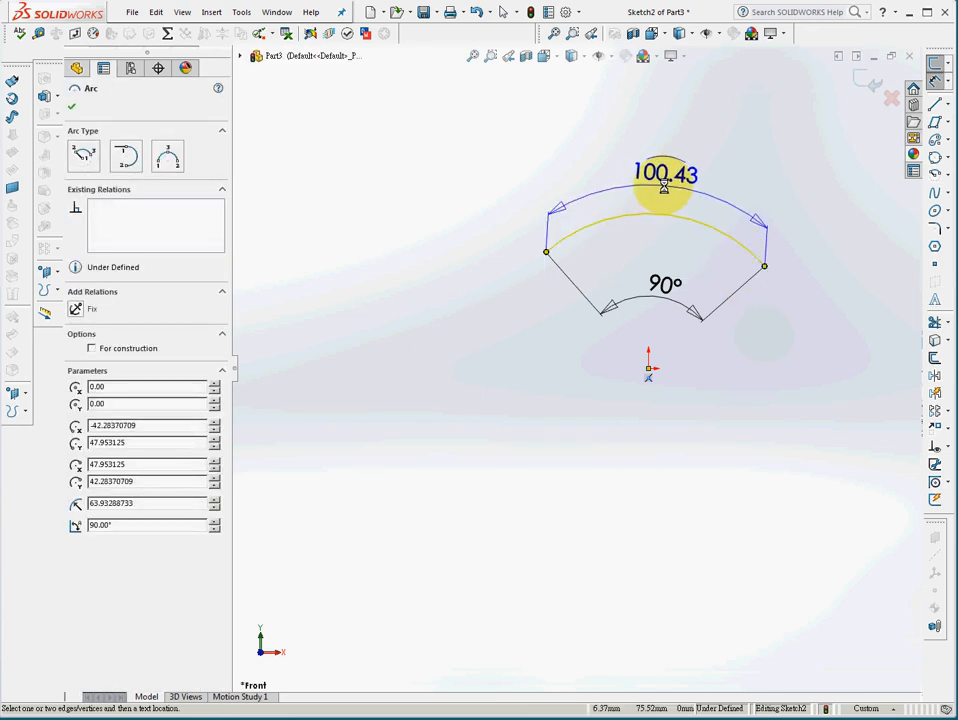
left_click(664, 187)
type("100")
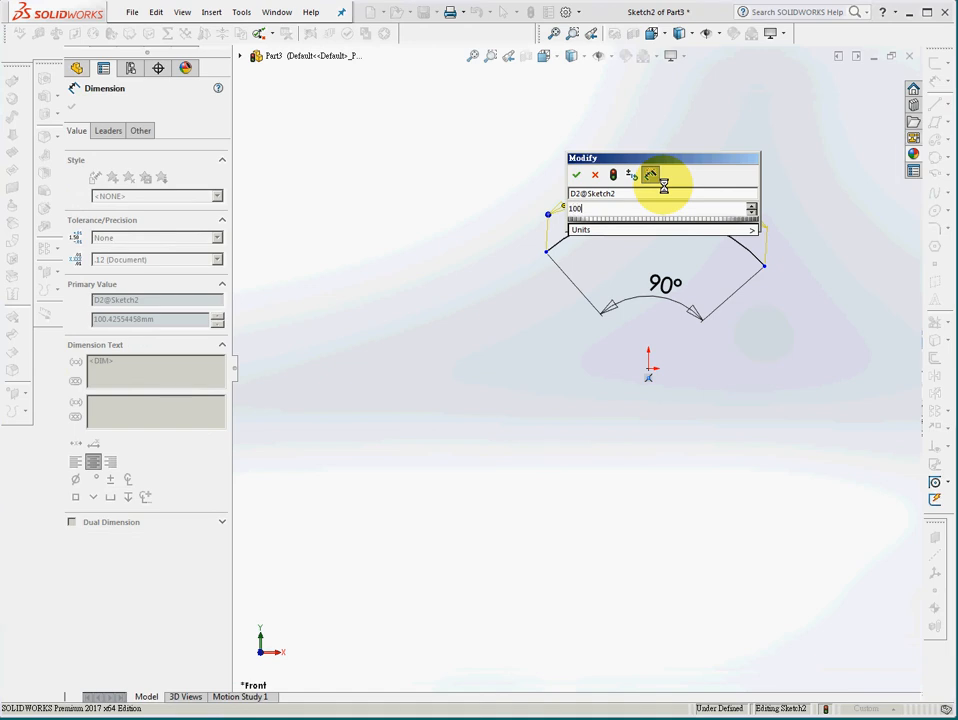
key("Return")
- Delete the arc's 90° angle dimension and accept 100 mm as the arc length value
left_click(658, 287)
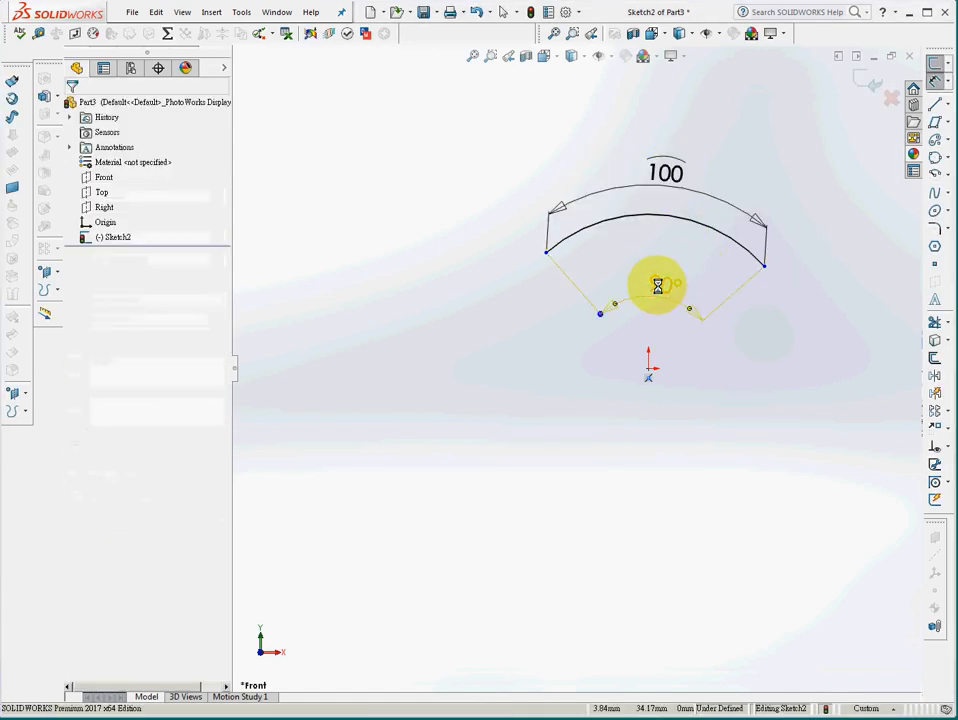
left_click(737, 350)
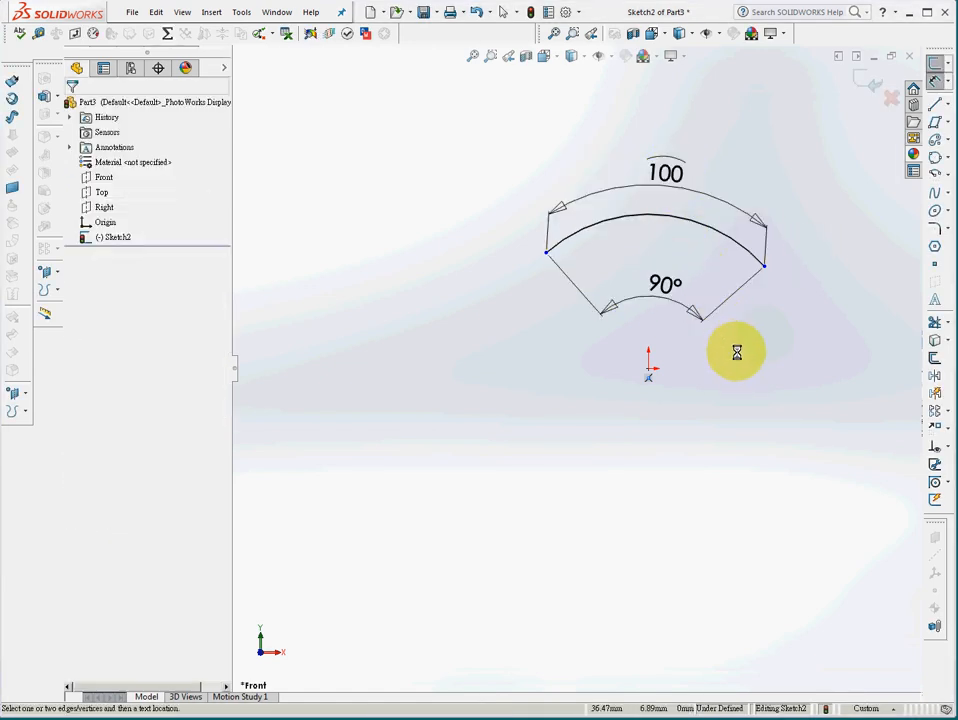
left_click(677, 302)
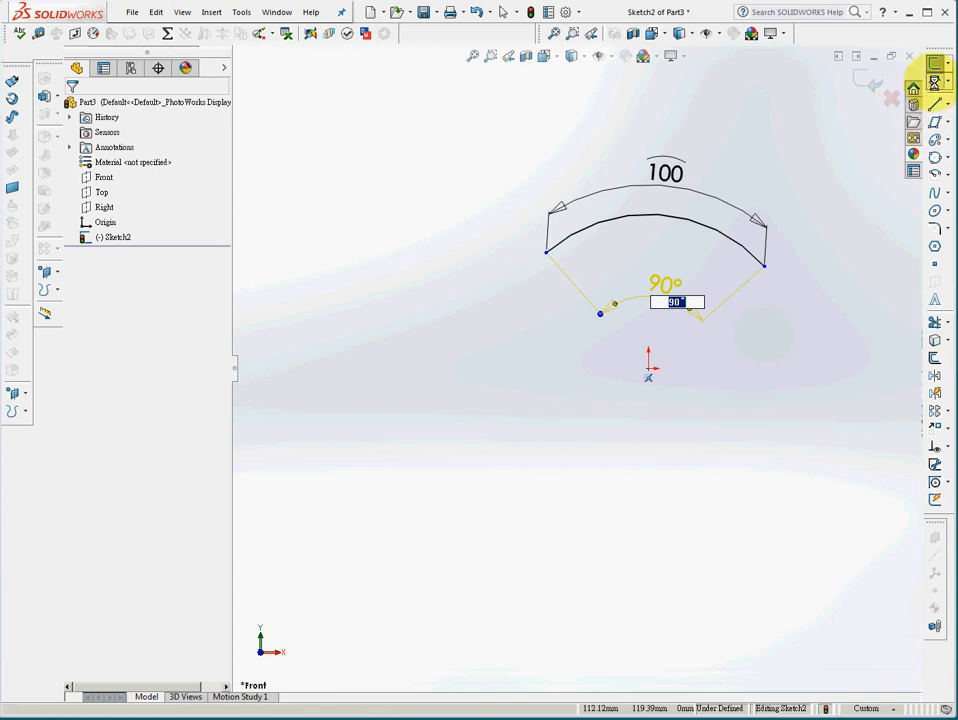
left_click(734, 335)
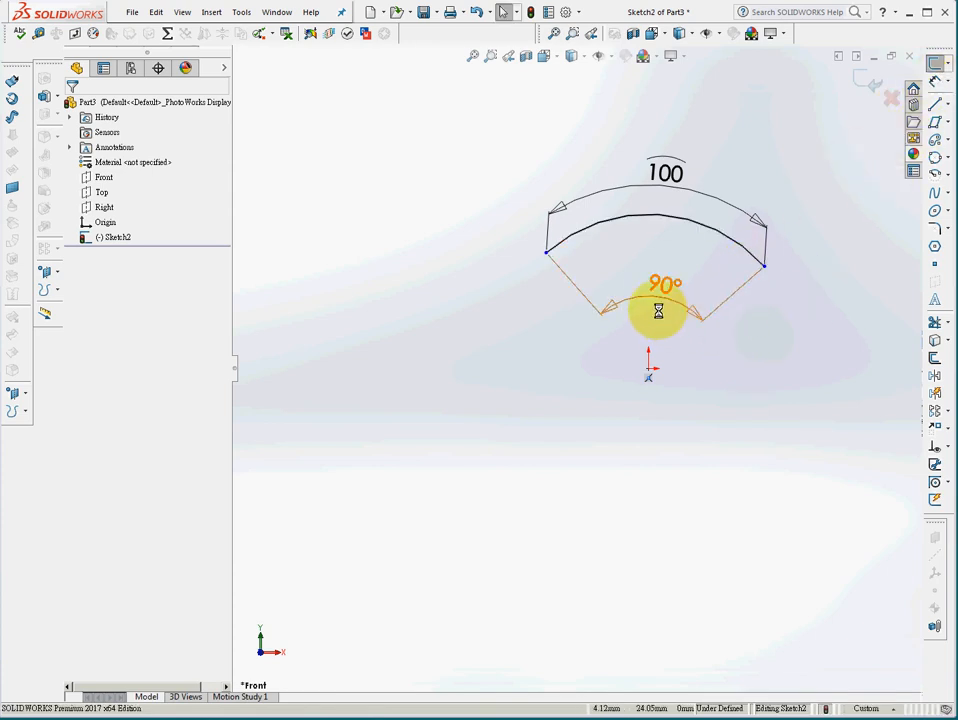
left_click(690, 320)
key("Delete")
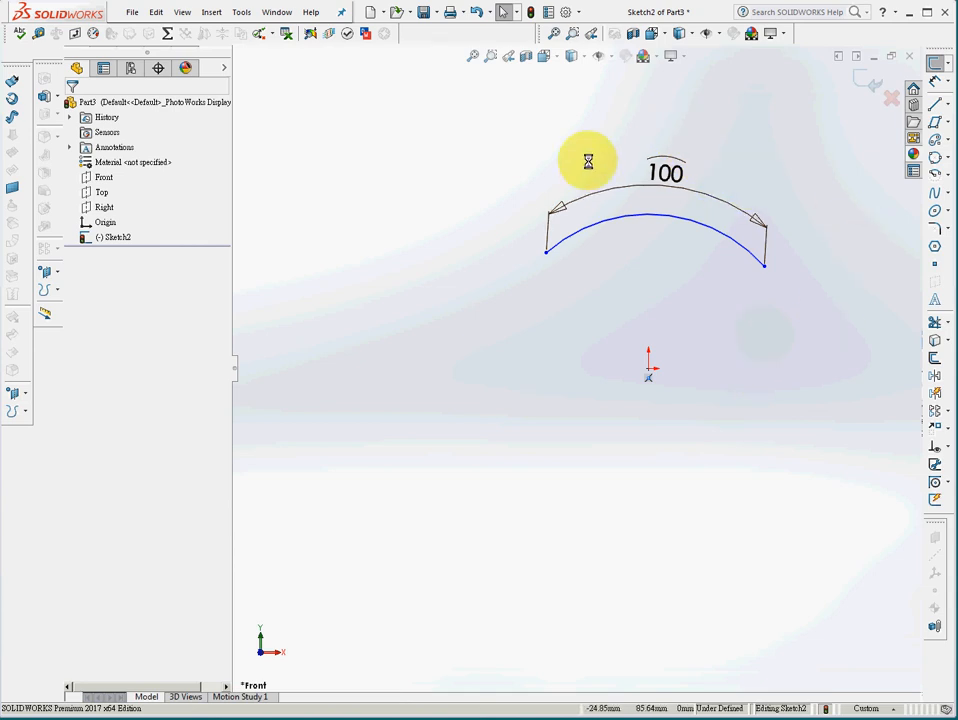
double_click(683, 187)
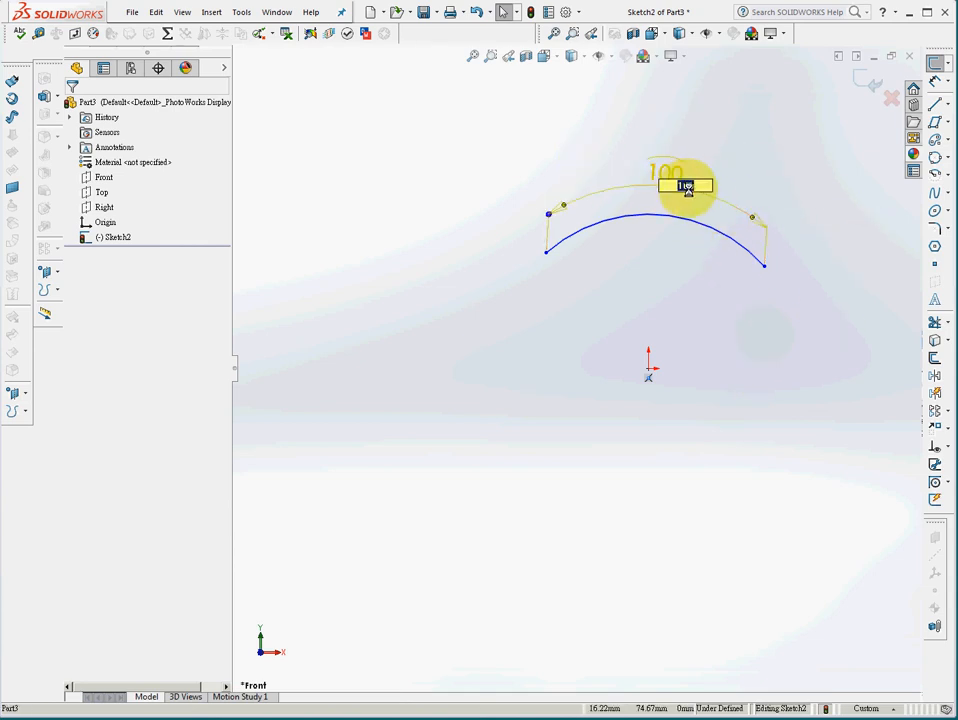
key("Return")
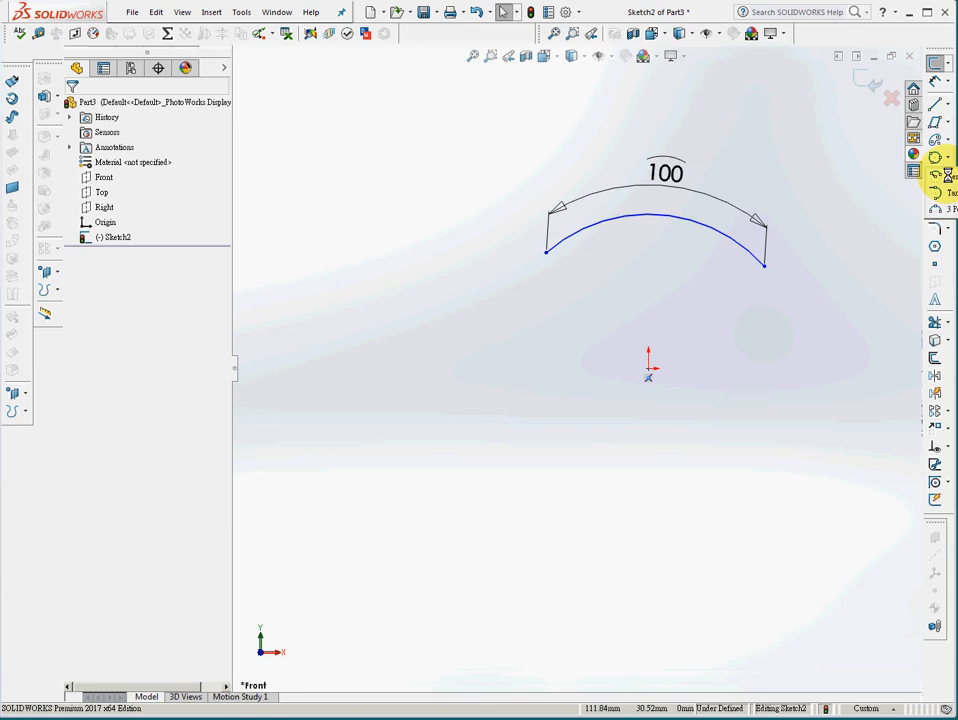
- Sketch a three-point arc to the lower left of the origin, about 36 mm radius and 134° angle
left_click(948, 208)
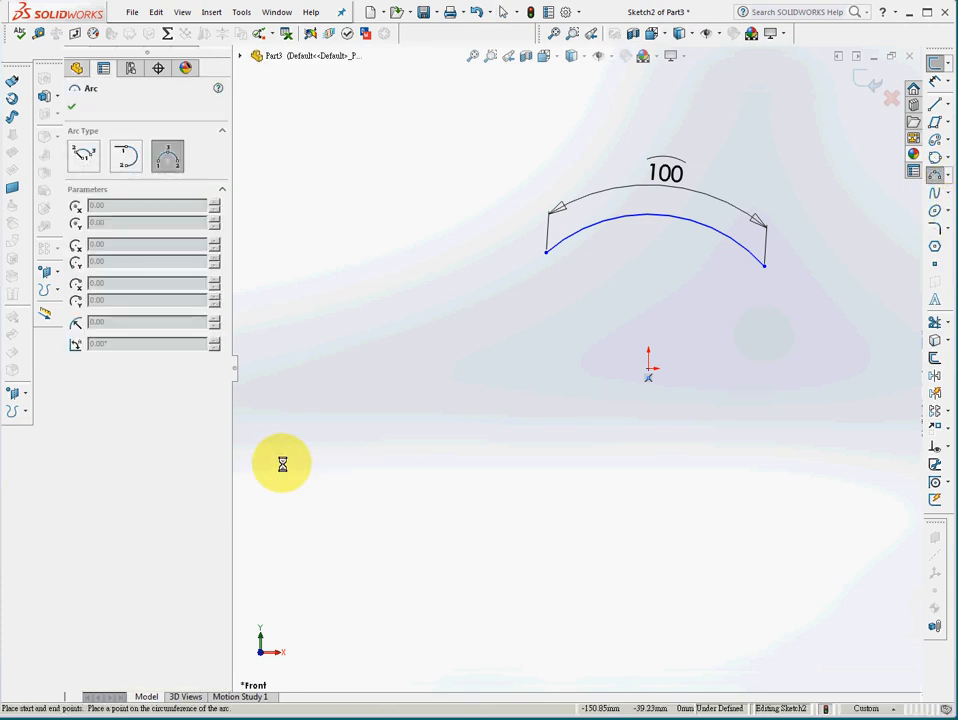
left_click(457, 449)
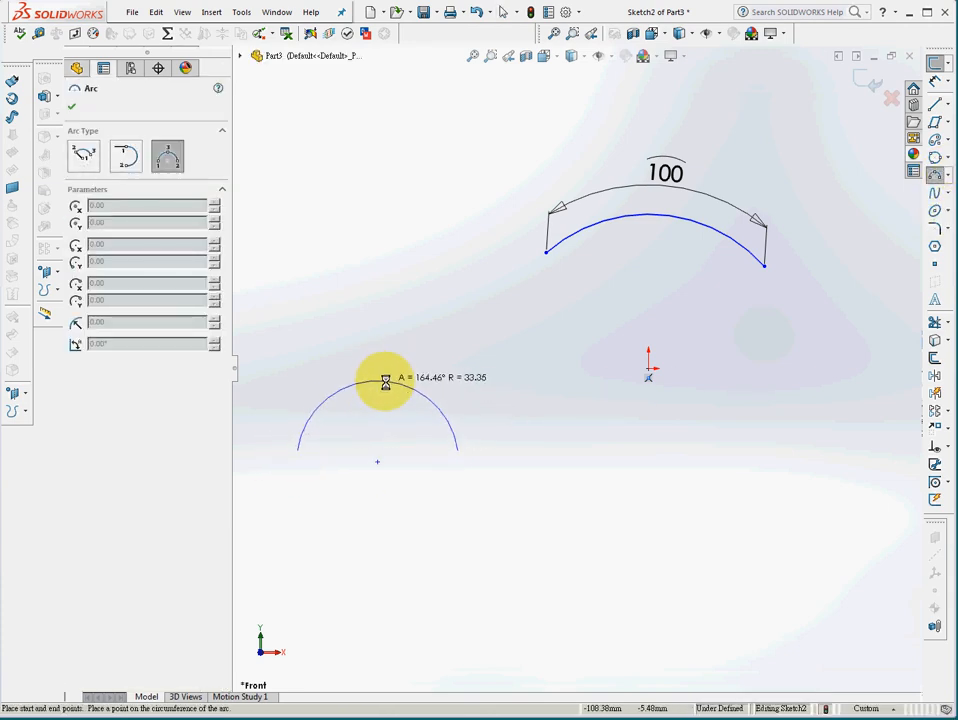
left_click(387, 399)
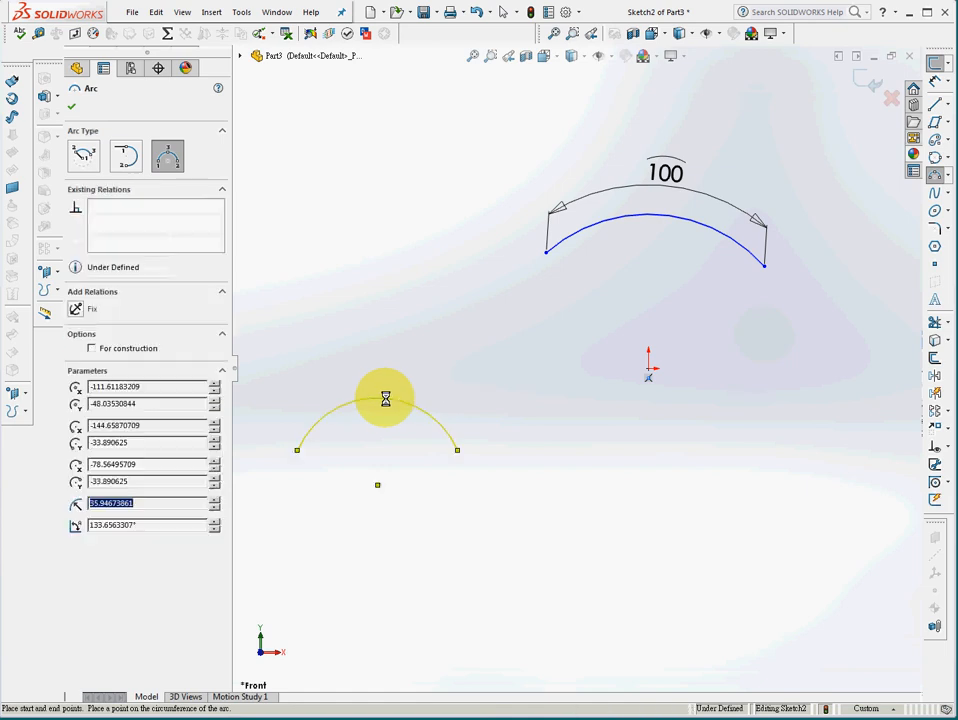
- Sketch a second three-point arc above the previous one, about 43 mm radius and 128° angle
left_click(307, 270)
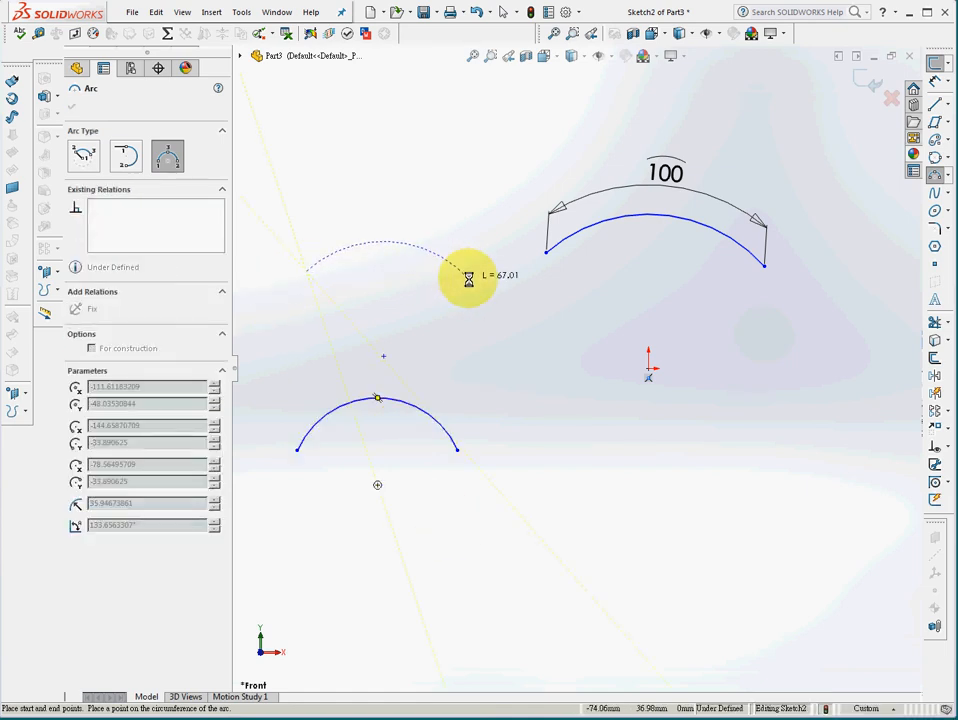
left_click(491, 289)
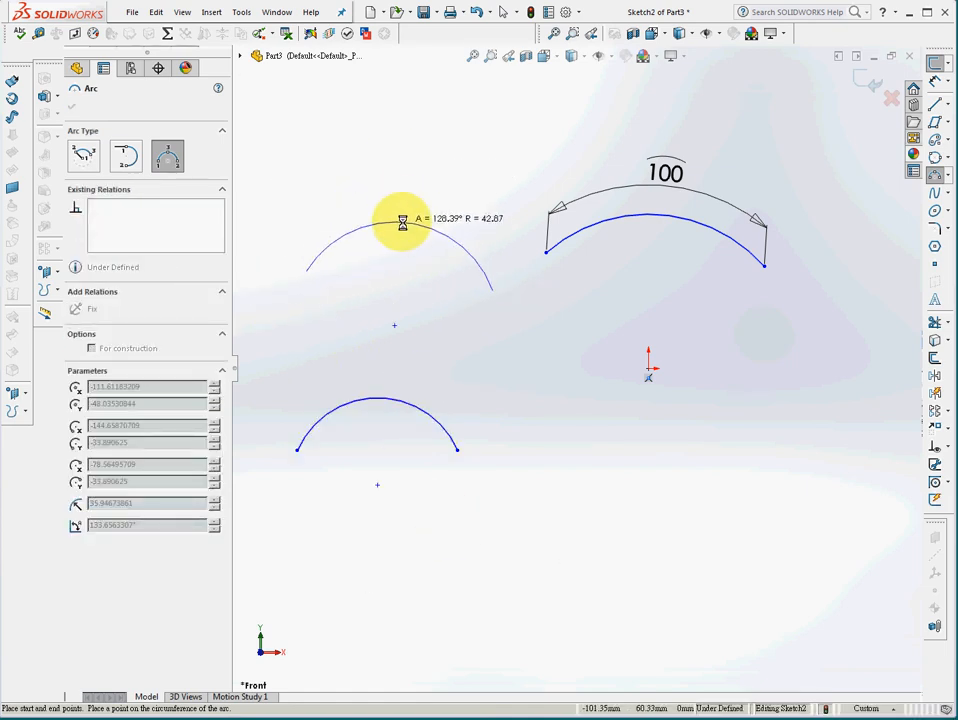
left_click(403, 221)
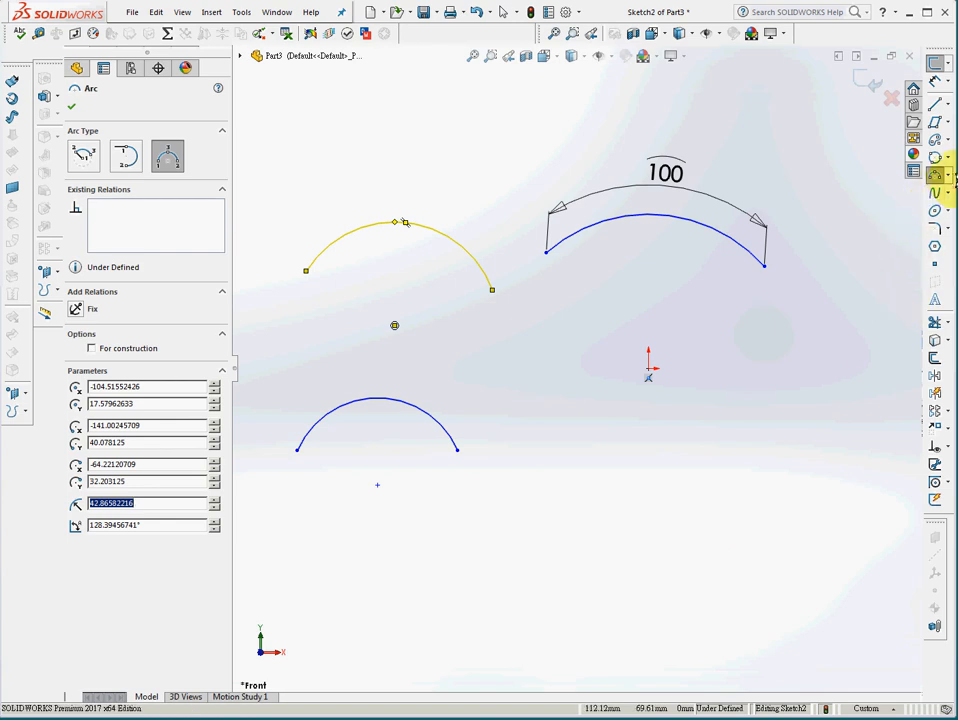
left_click(948, 175)
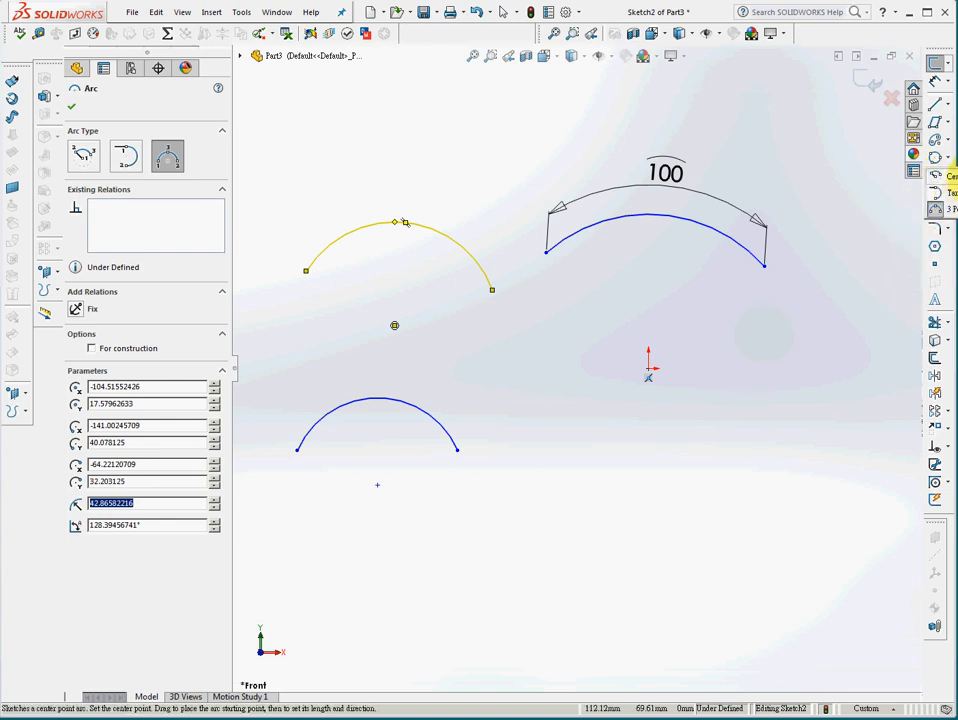
left_click(940, 208)
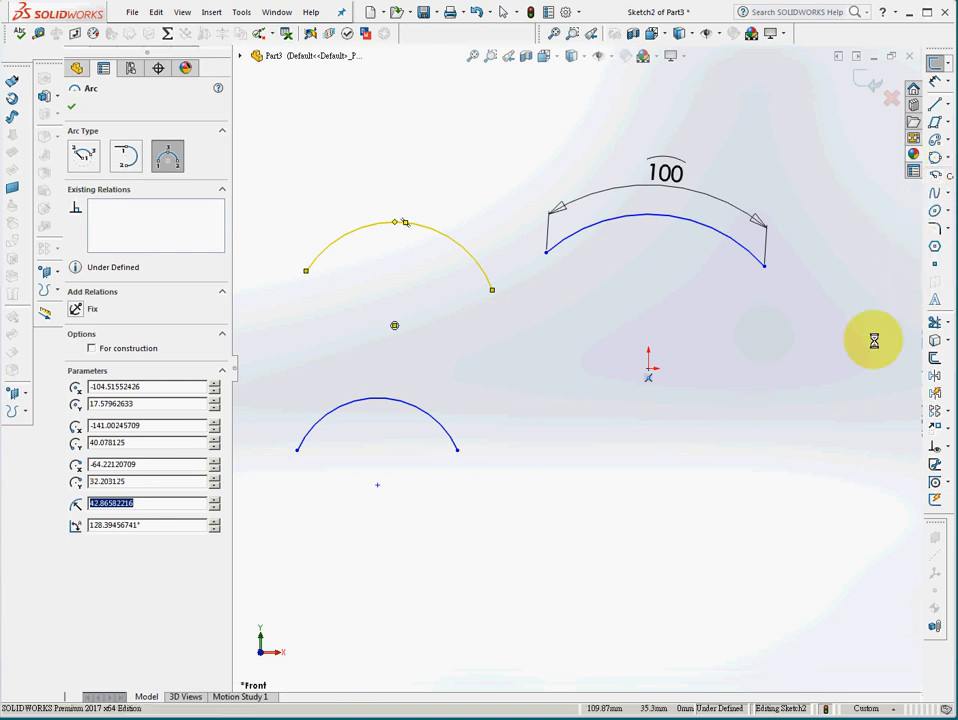
left_click(667, 591)
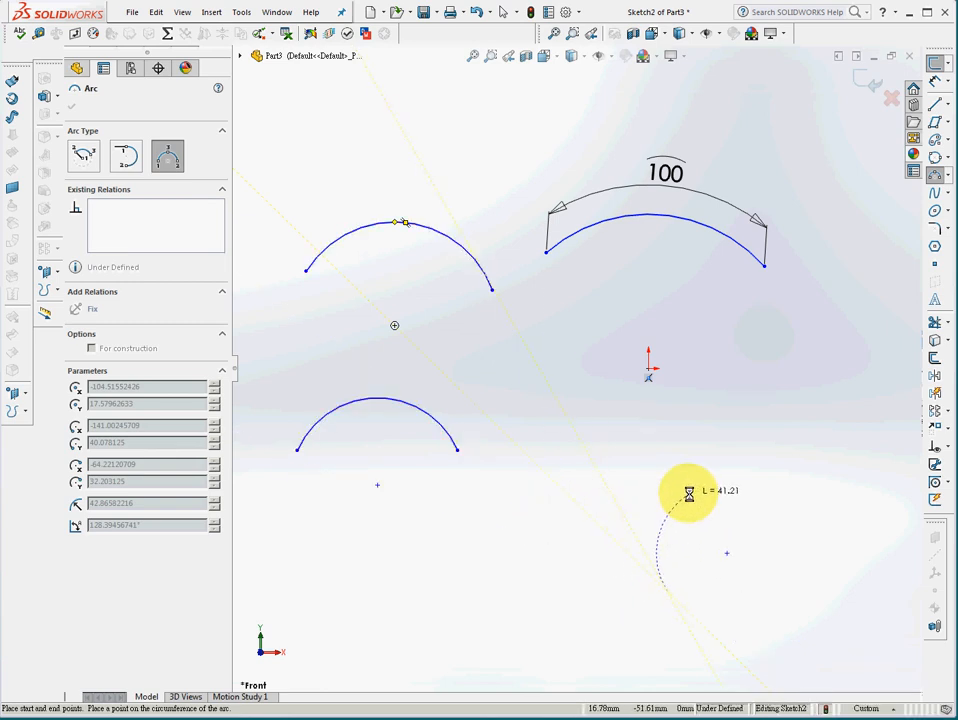
key("Escape")
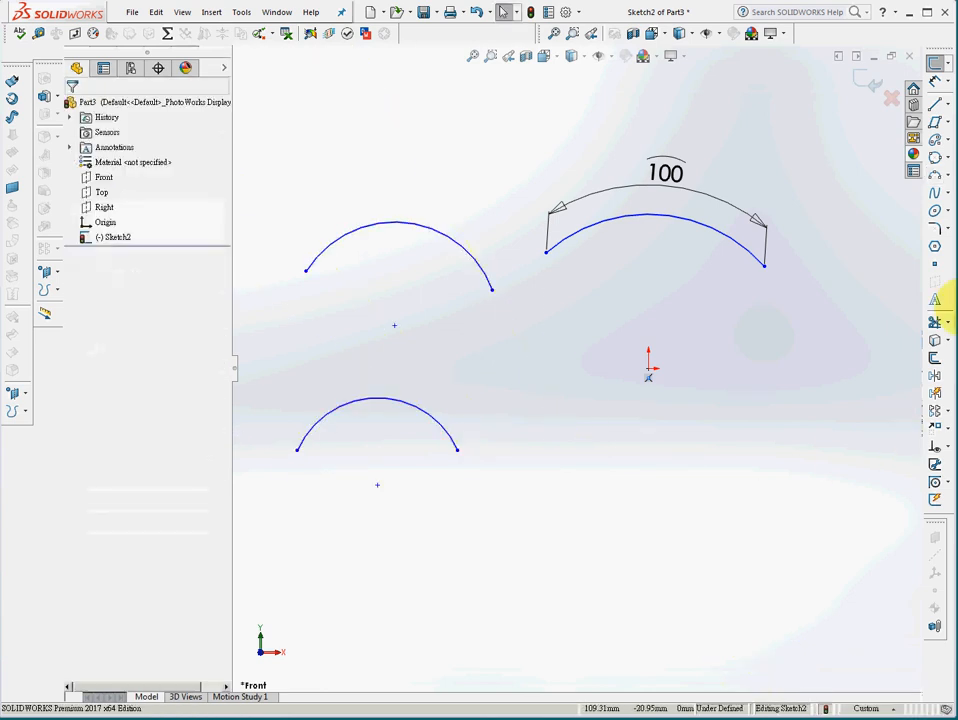
- Sketch a centerpoint arc below the origin with its center well beneath it, about 68 mm radius and 75° angle
left_click(946, 175)
left_click(938, 177)
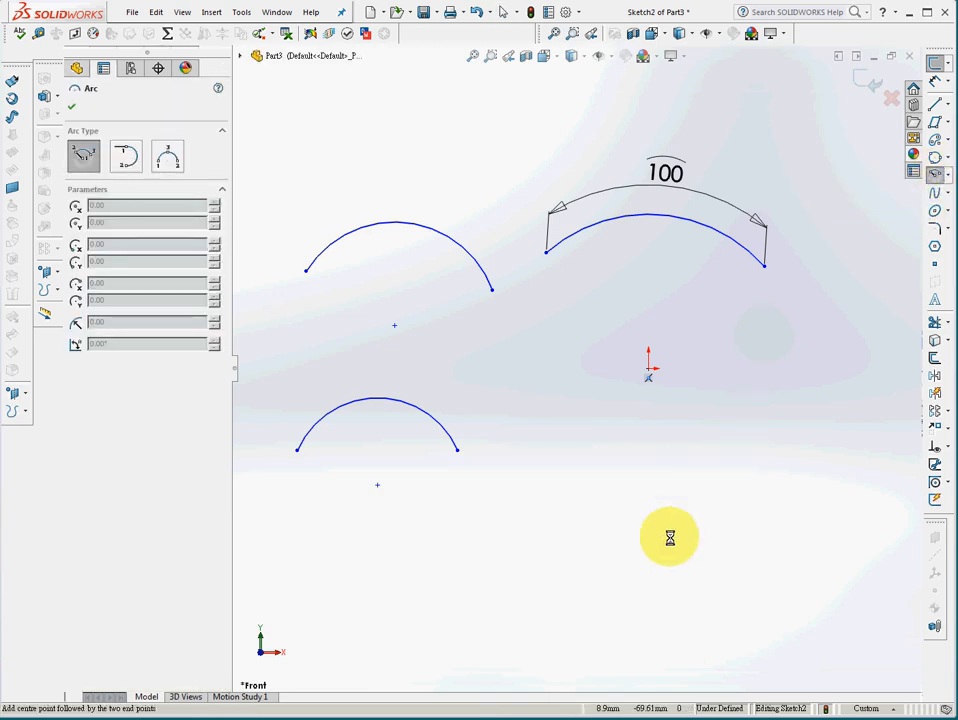
left_click(659, 588)
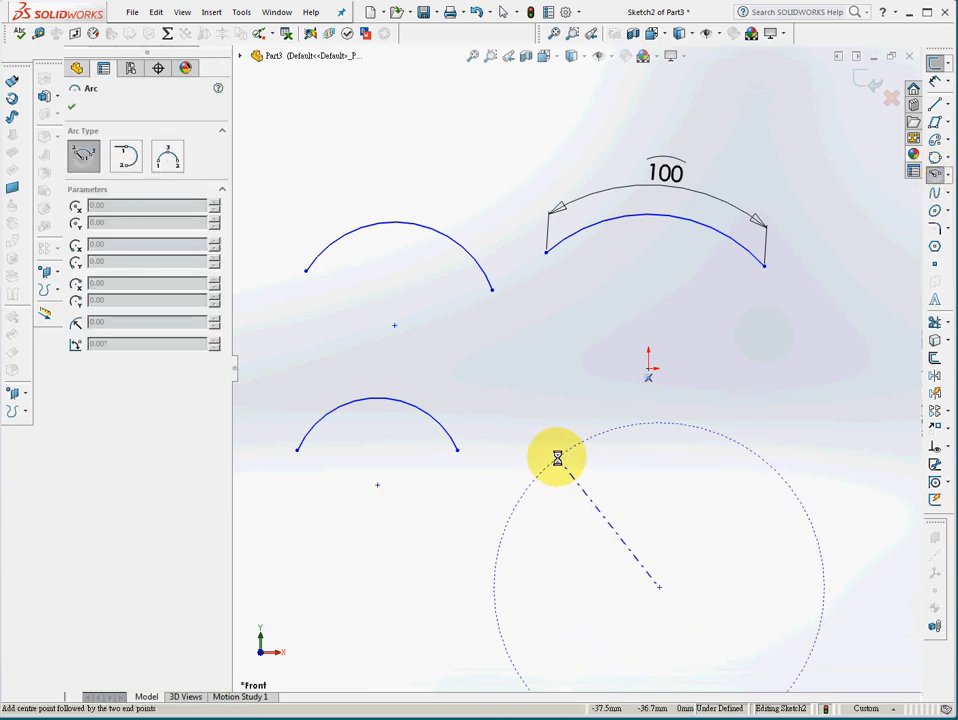
left_click(557, 457)
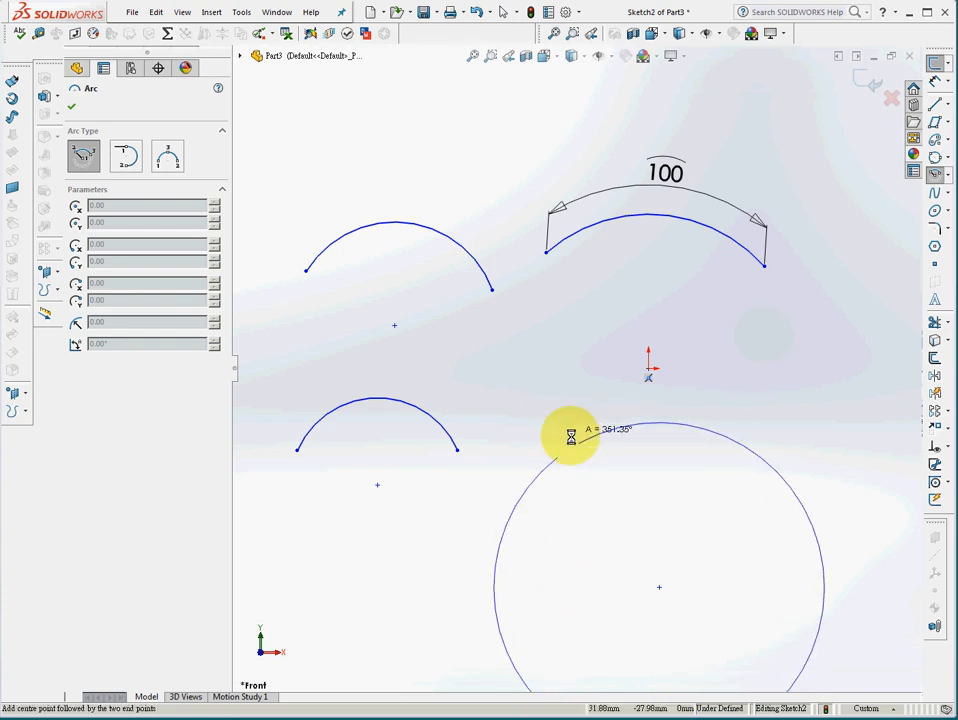
left_click(759, 457)
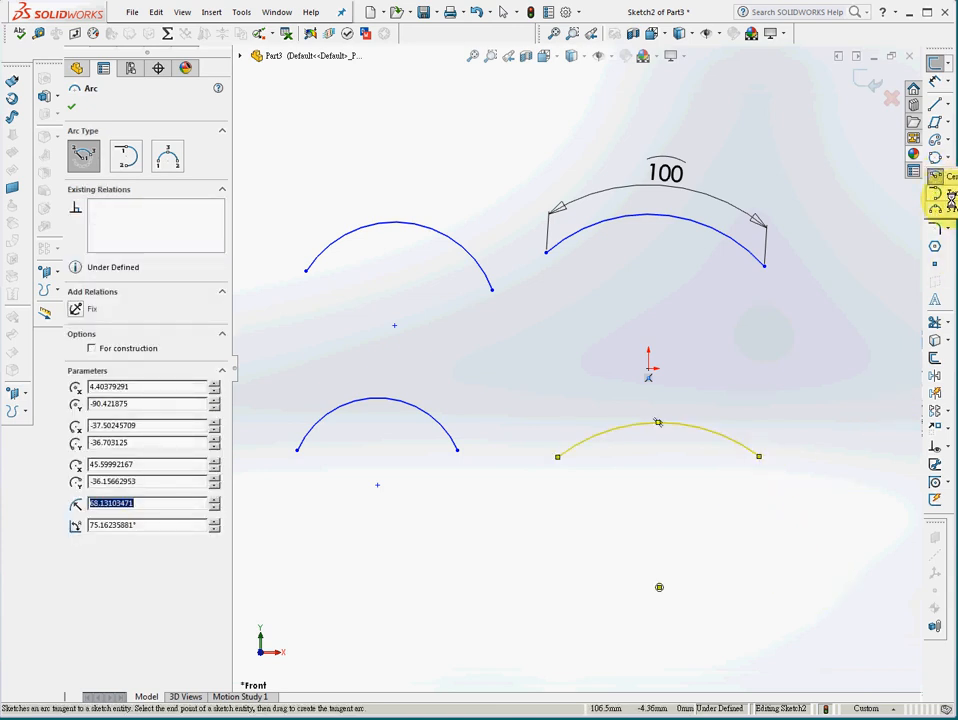
- Sketch a third three-point arc above the two arcs left of the origin, about 40 mm radius and 120° angle
left_click(936, 214)
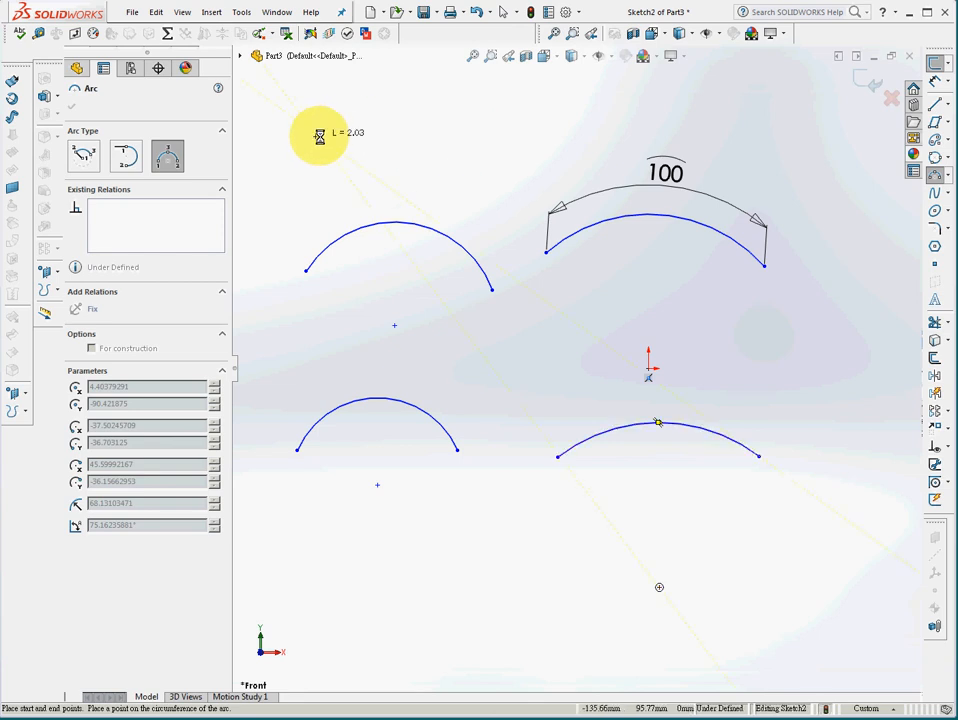
left_click(483, 138)
left_click(409, 90)
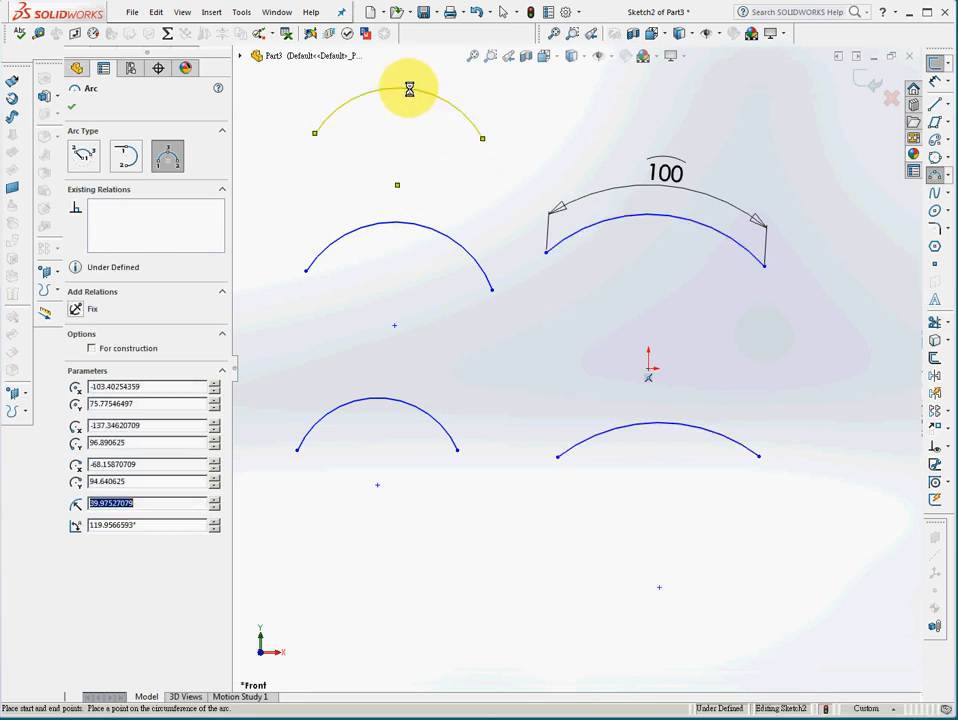
- Sketch two separate lines about 105 mm long, one horizontal above the origin and one nearly horizontal just below it
left_click(934, 104)
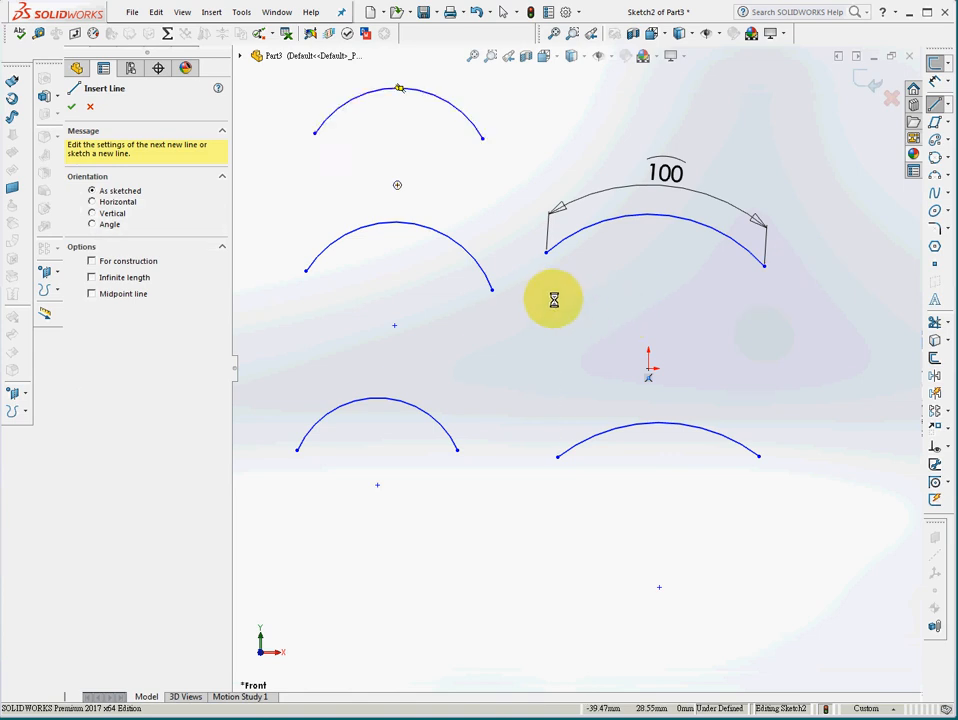
mouse_move(554, 300)
left_mouse_down()
mouse_move(819, 300)
mouse_move(807, 298)
left_mouse_up()
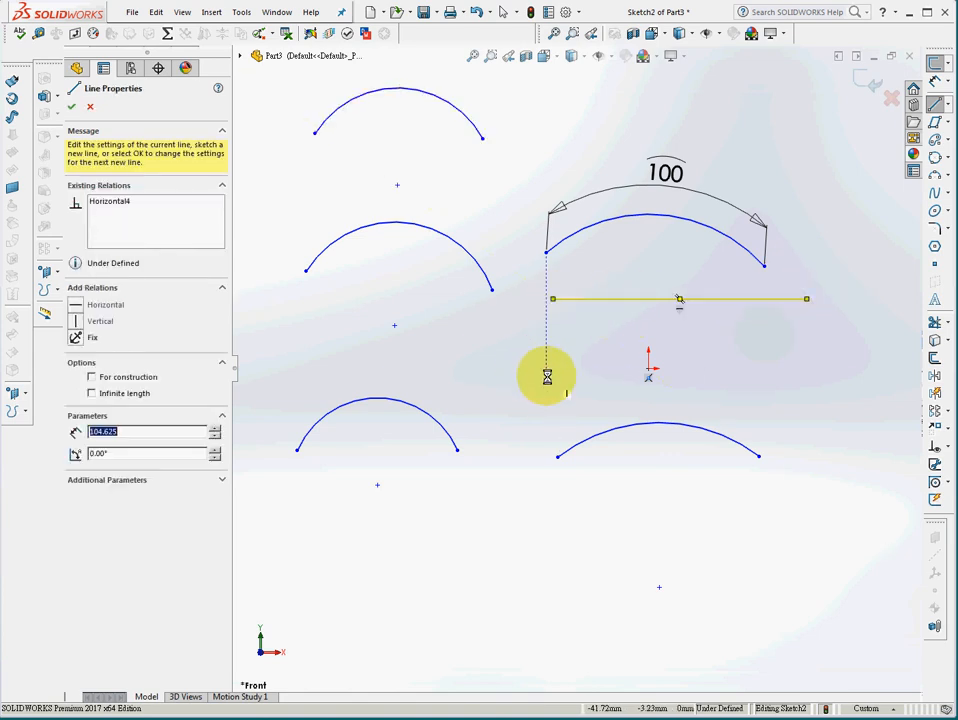
left_click_drag(554, 375, 815, 380)
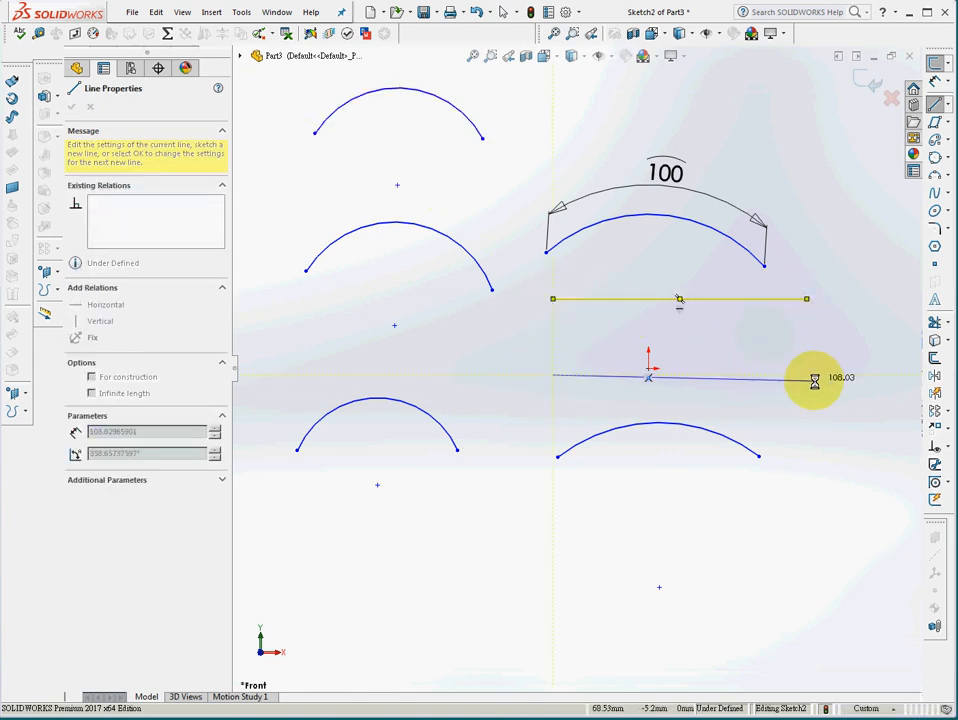
- Sketch a tangent arc joining the right endpoints of the two lines around the origin
left_click(950, 176)
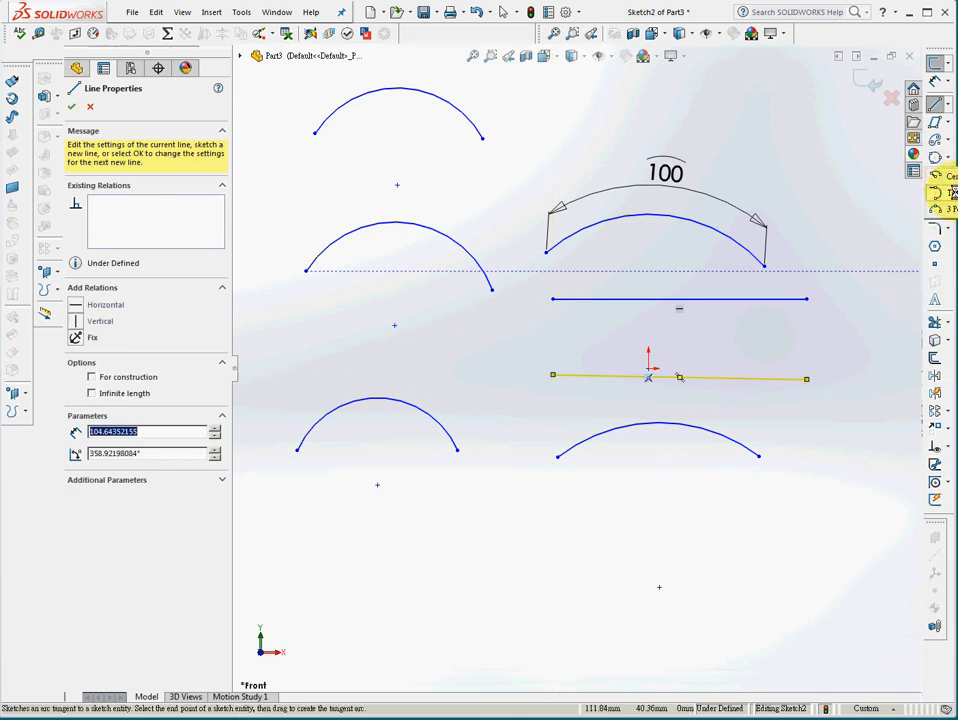
left_click(938, 196)
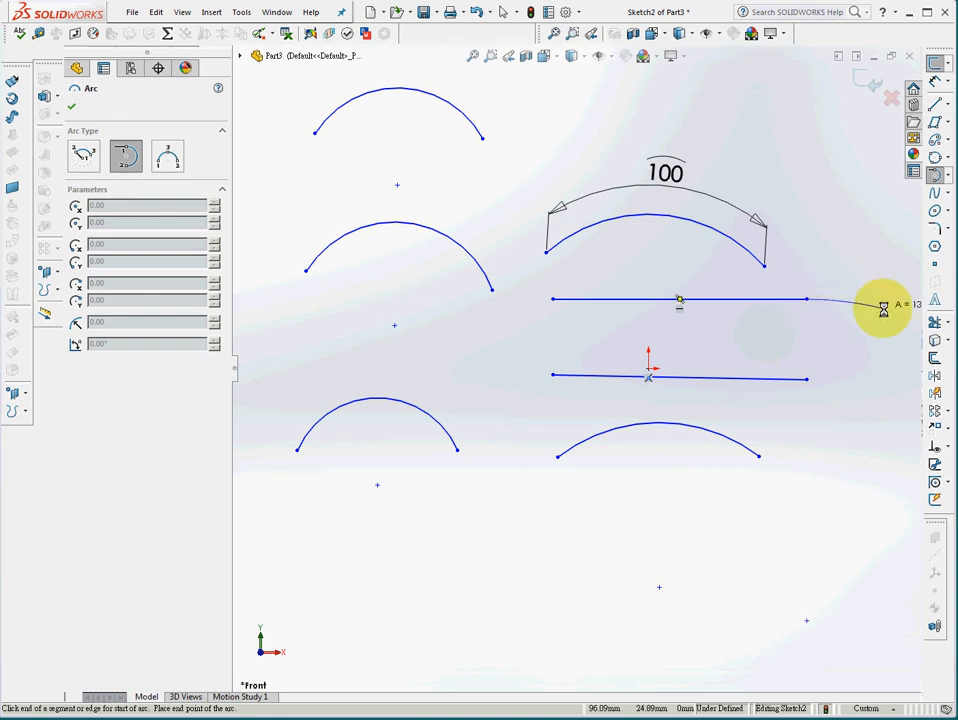
left_click(809, 380)
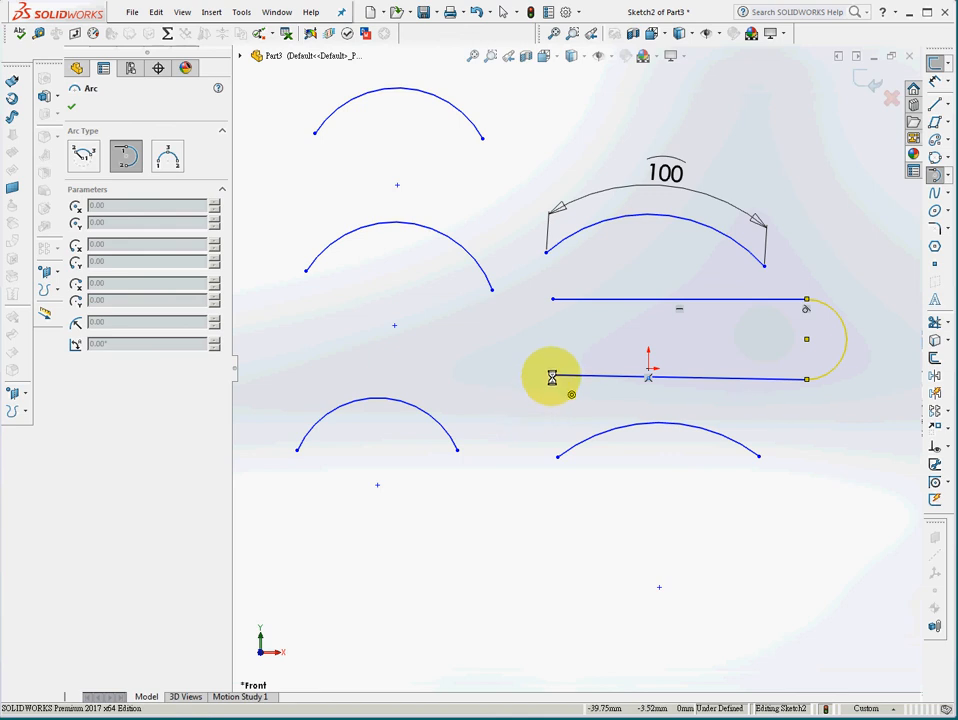
- Sketch a tangent arc from the lower line's left endpoint to the upper line's left endpoint, closing the slot-shaped outline
left_click(552, 377)
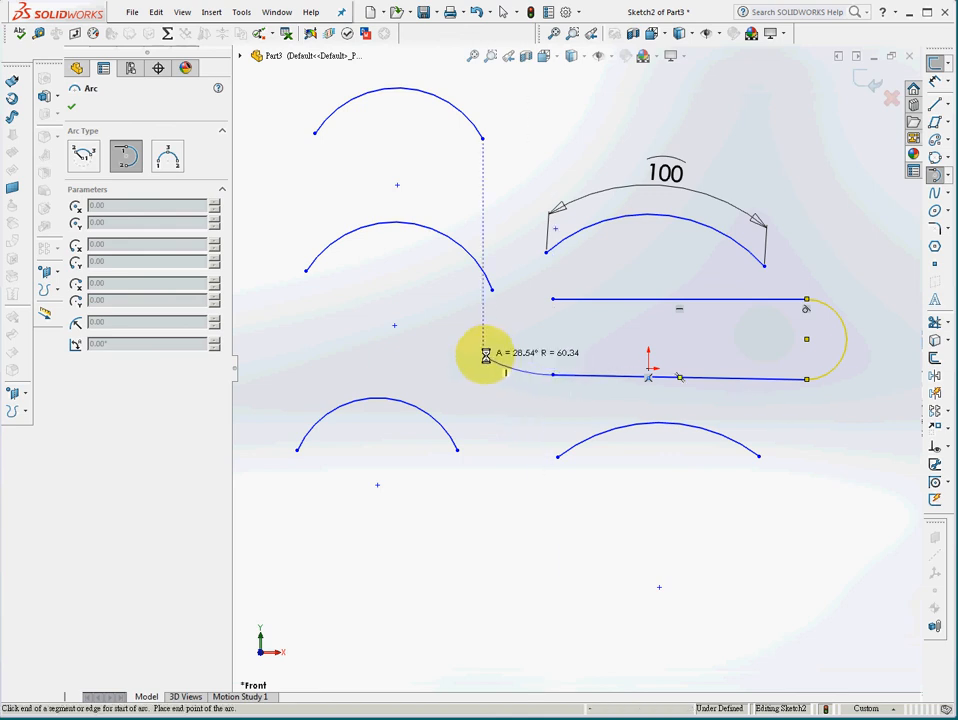
left_click(552, 298)
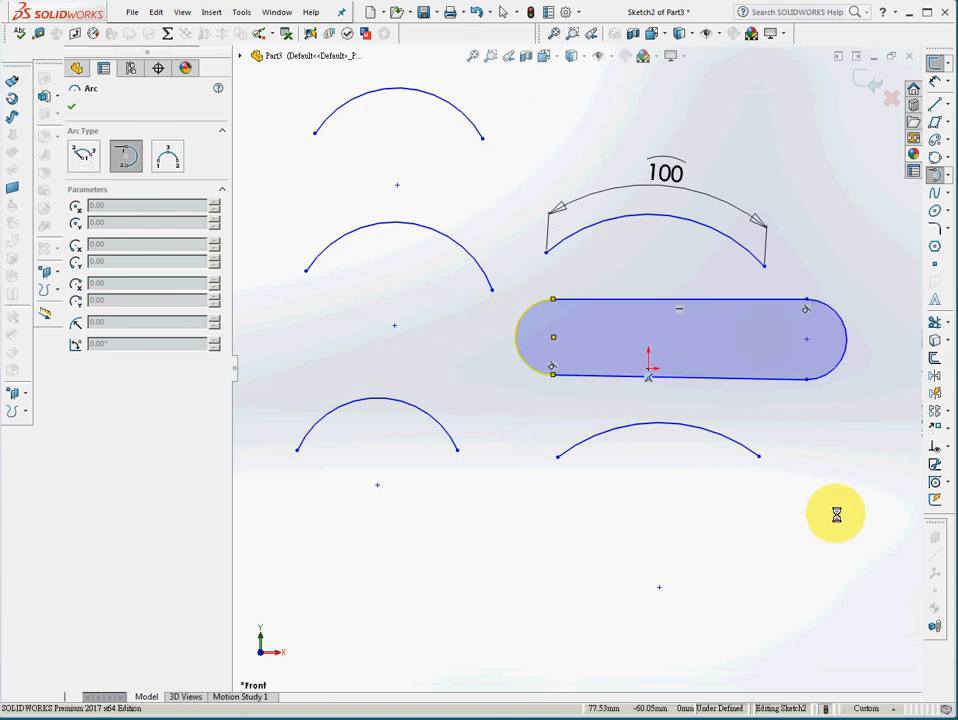
left_click(935, 173)
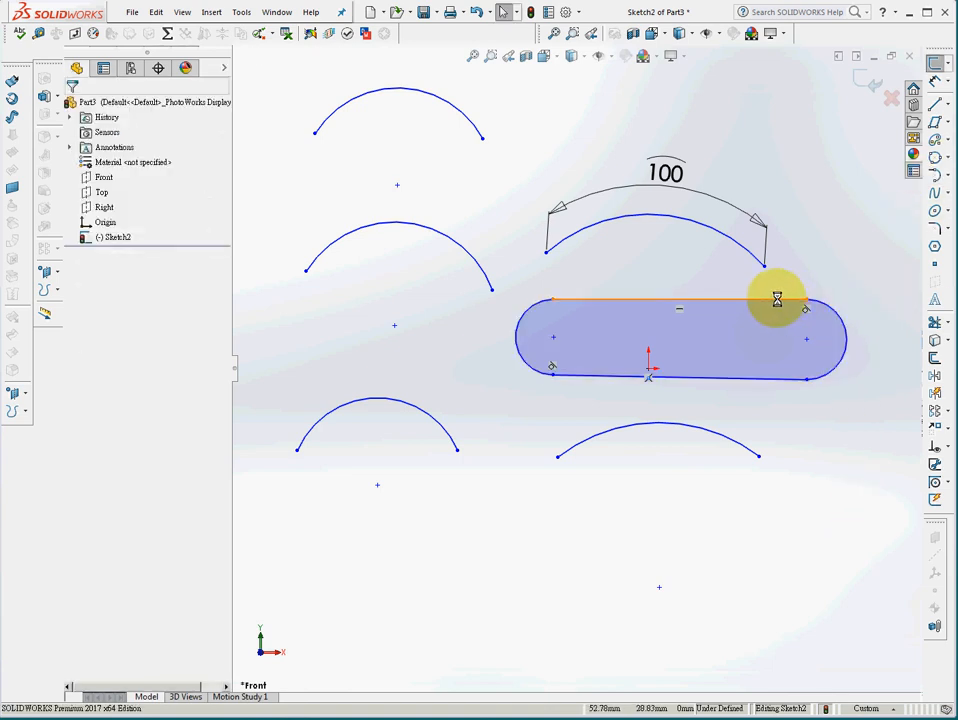
- Delete all arcs, lines and the arc length dimension from the sketch
mouse_move(823, 575)
left_mouse_down()
mouse_move(733, 472)
mouse_move(294, 116)
mouse_move(270, 81)
left_mouse_up()
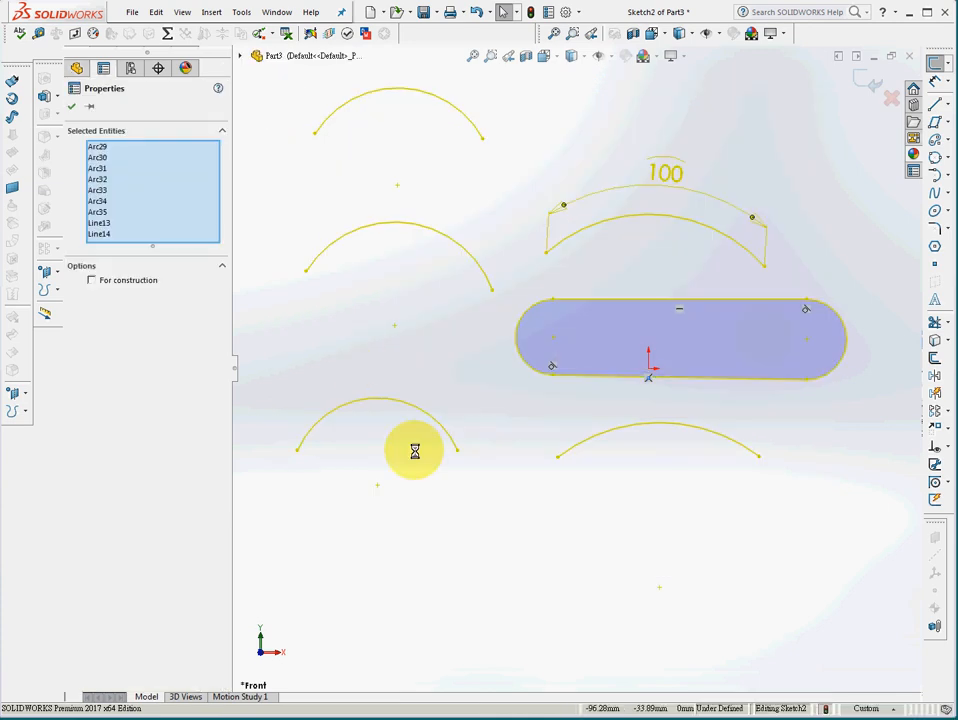
key("Delete")
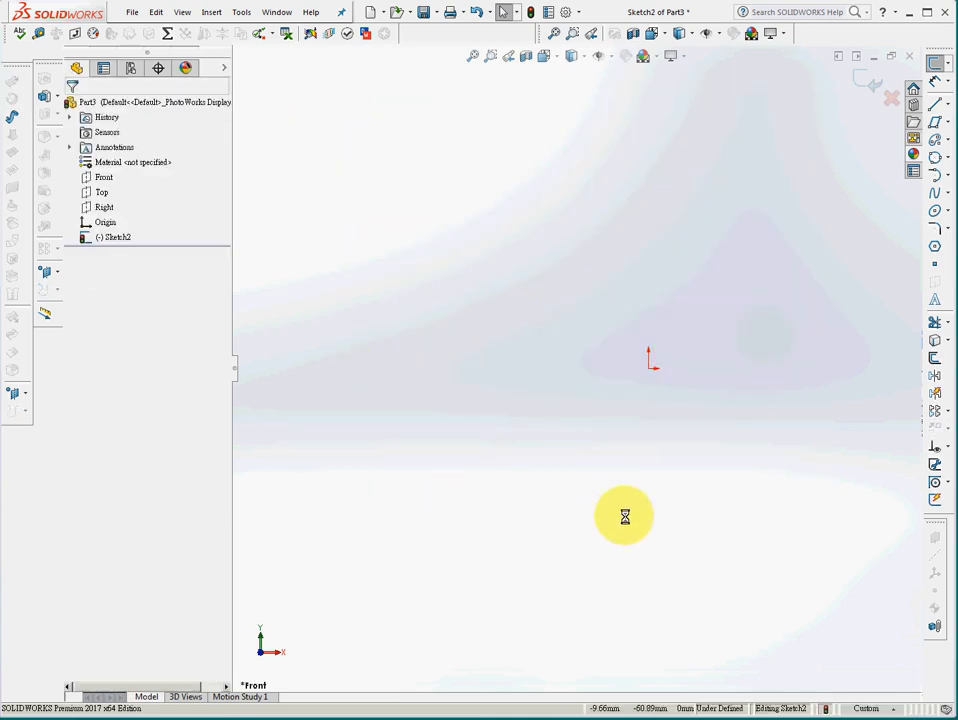
- Open the selection of rectangle types for the emptied sketch
left_click(948, 121)
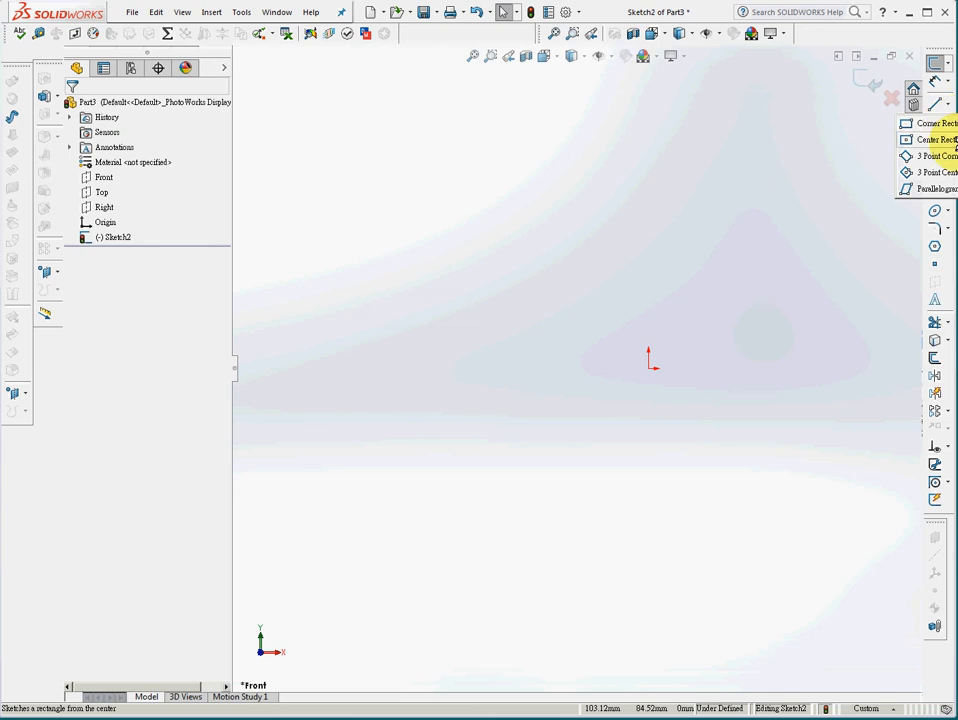